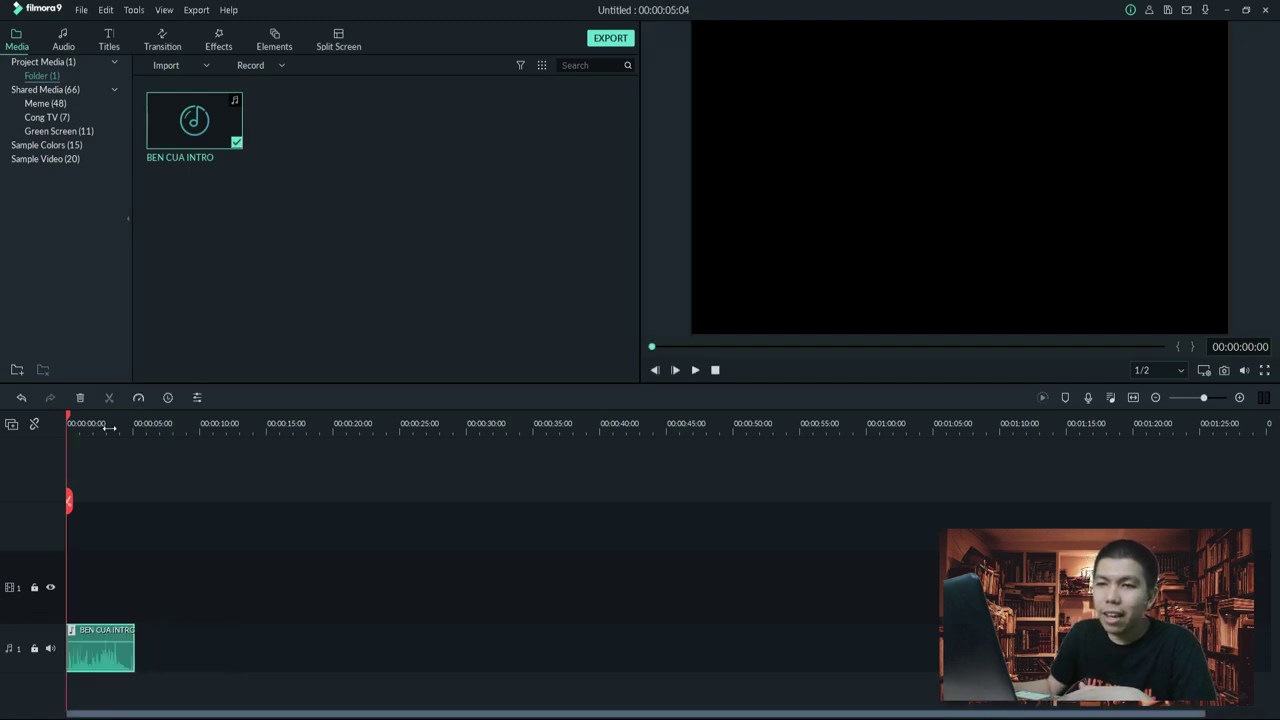
Add the Title 28 preset at the start of video track 1, above the BEN CUA INTRO audio clip.
{"action": "left_click_drag", "start_coordinate": [82, 424], "coordinate": [311, 451]}
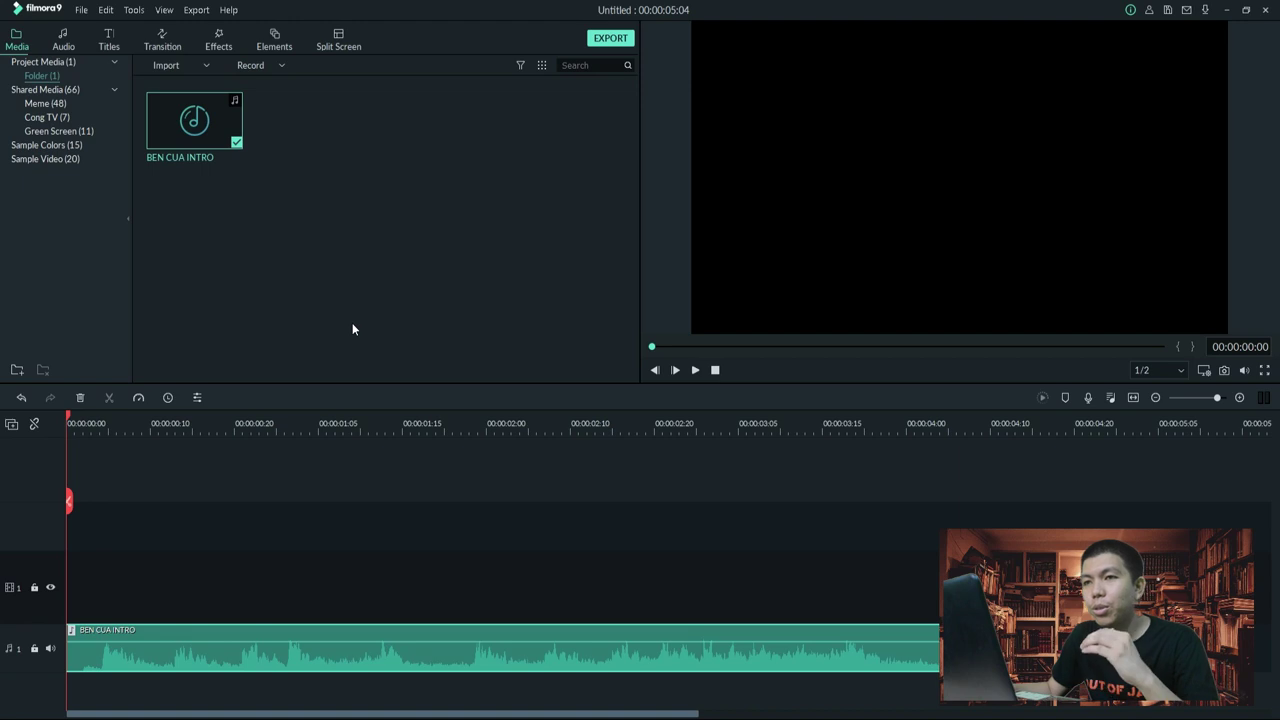
{"action": "left_click", "coordinate": [112, 38]}
{"action": "left_click", "coordinate": [51, 131]}
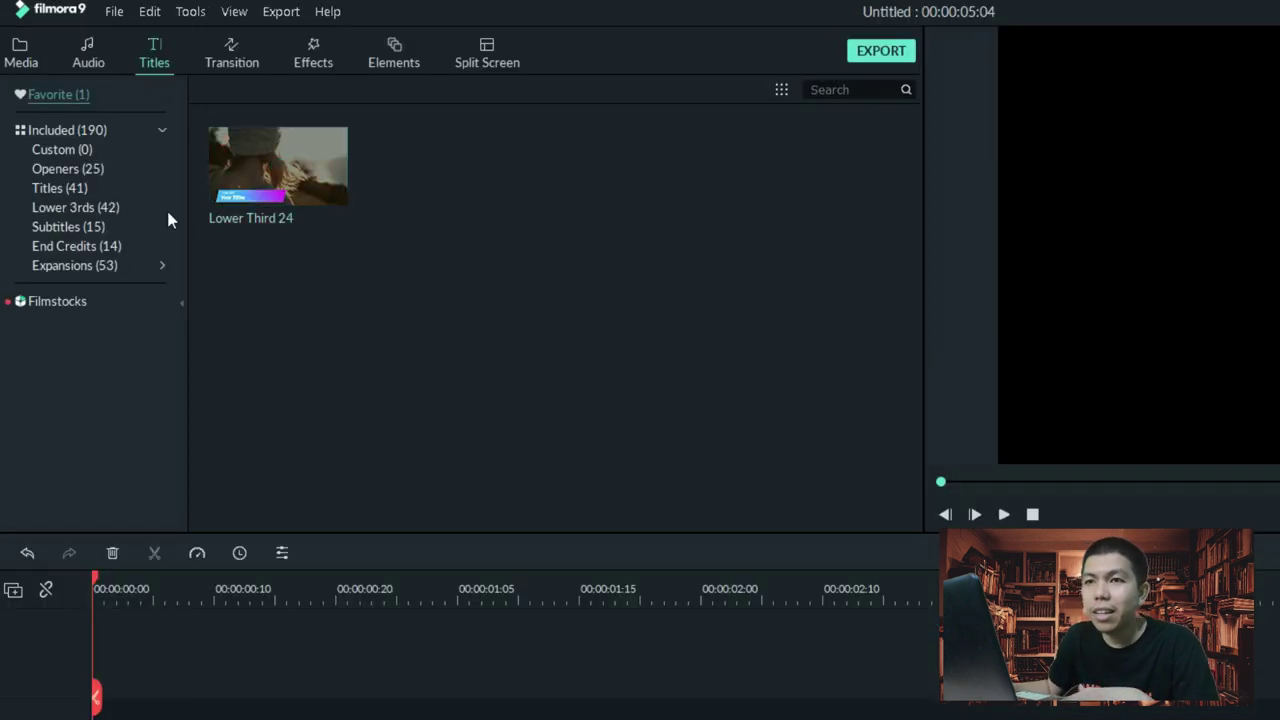
{"action": "scroll", "coordinate": [865, 288], "scroll_direction": "down", "scroll_amount": 5}
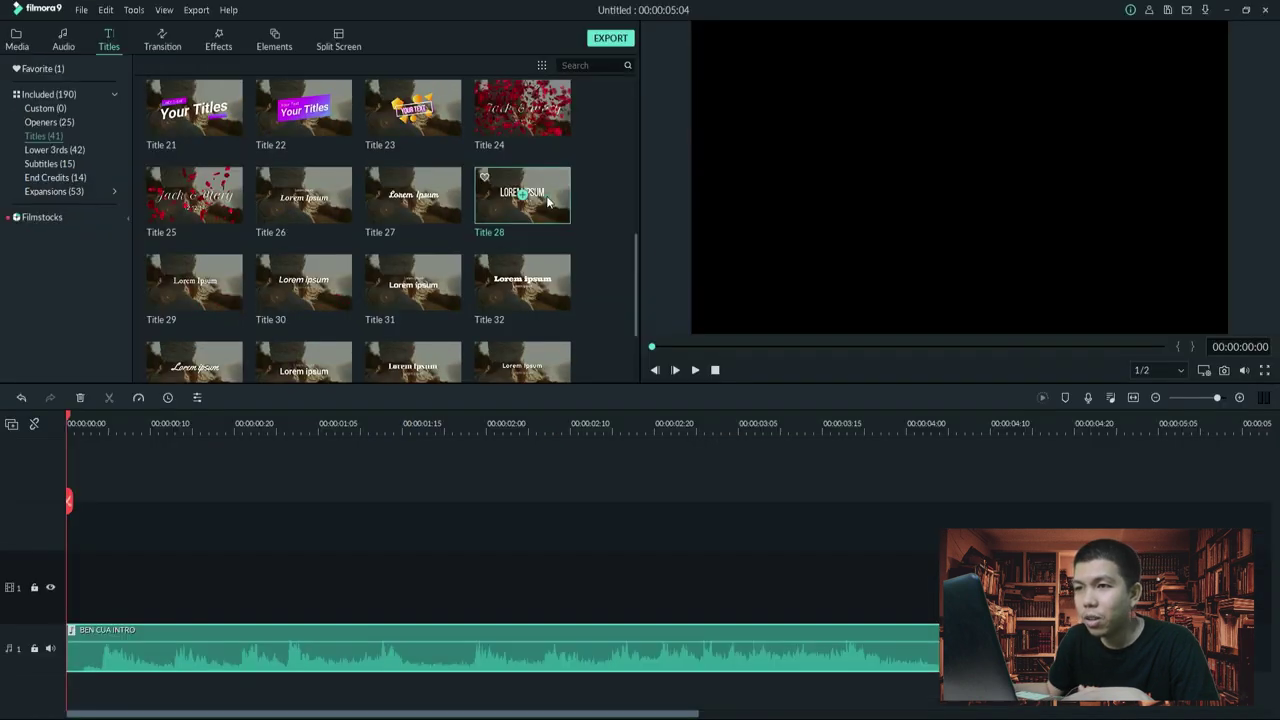
{"action": "left_click_drag", "start_coordinate": [787, 298], "coordinate": [64, 577]}
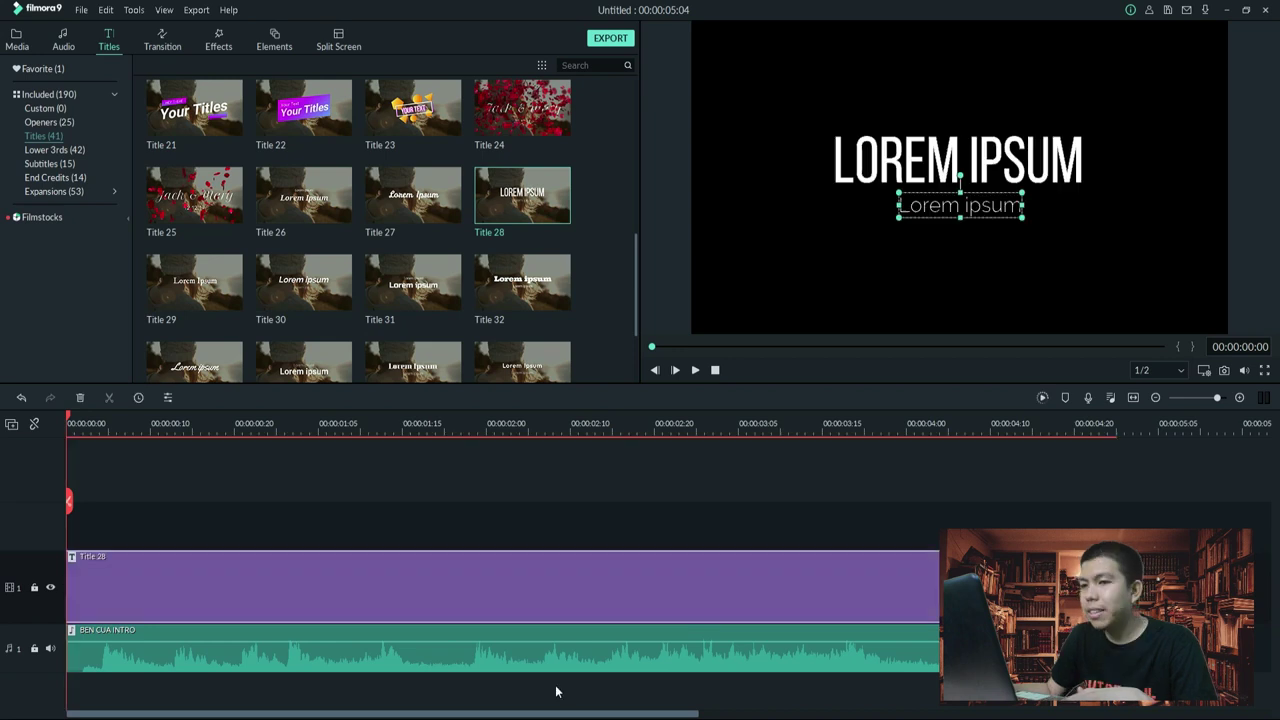
Open the Title 28 clip in the advanced text editor and delete its smaller "Lorem ipsum" subtitle.
{"action": "double_click", "coordinate": [351, 597]}
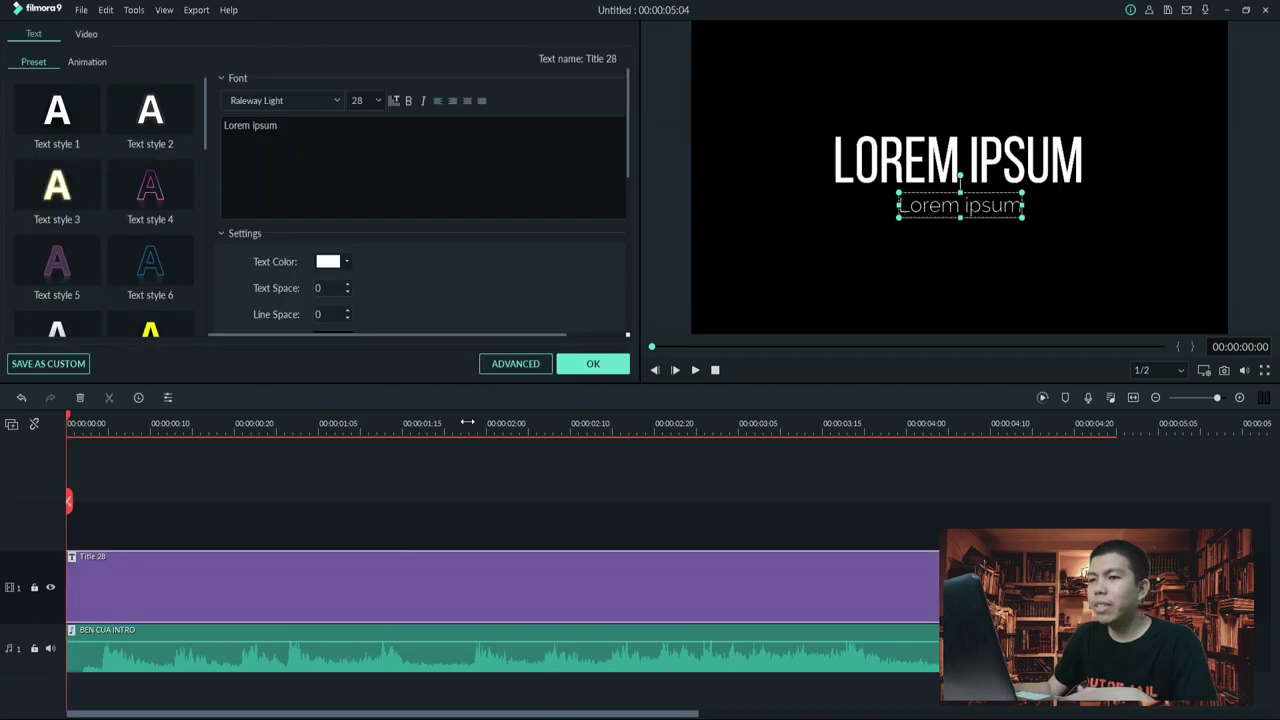
{"action": "left_click", "coordinate": [514, 366]}
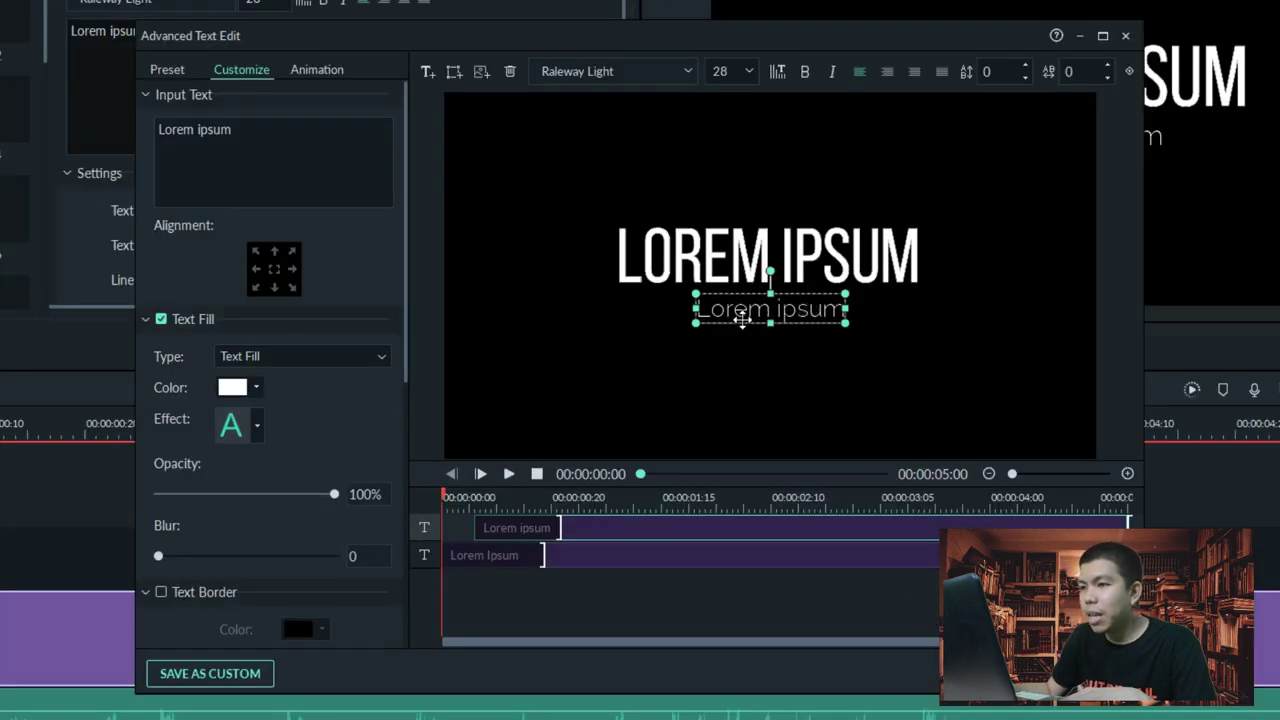
{"action": "left_click", "coordinate": [662, 525]}
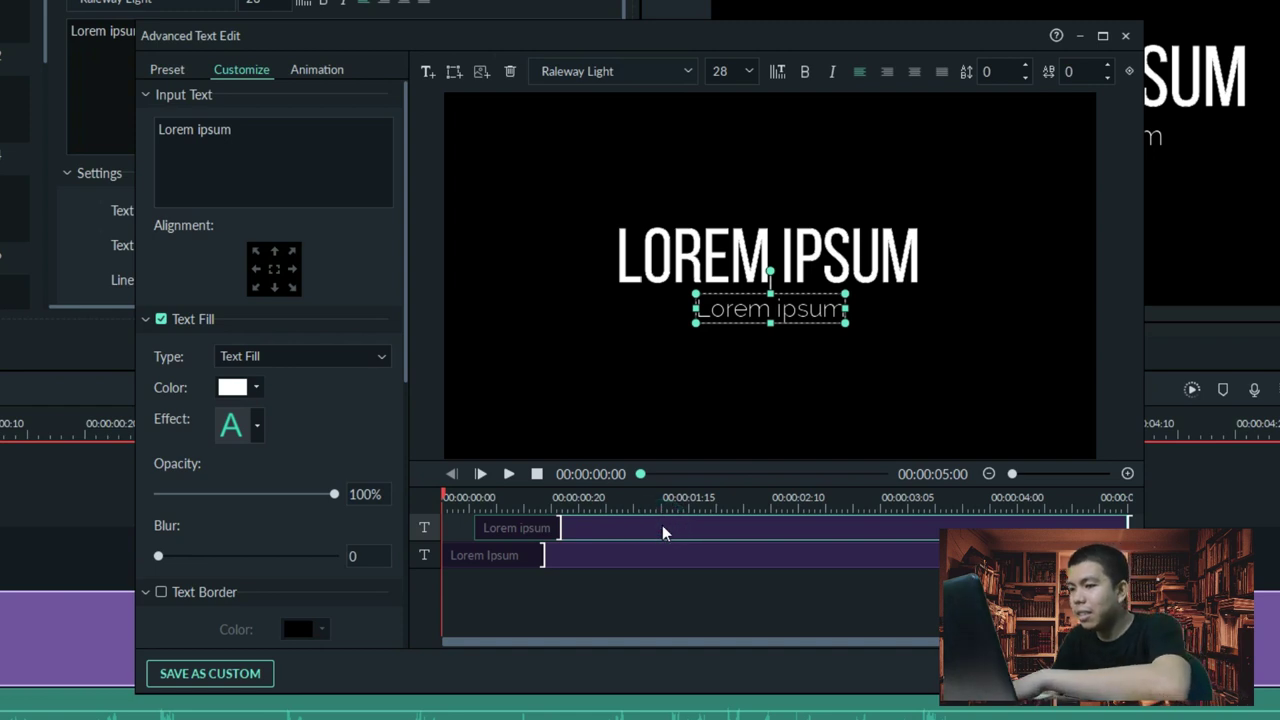
{"action": "key", "text": "Delete"}
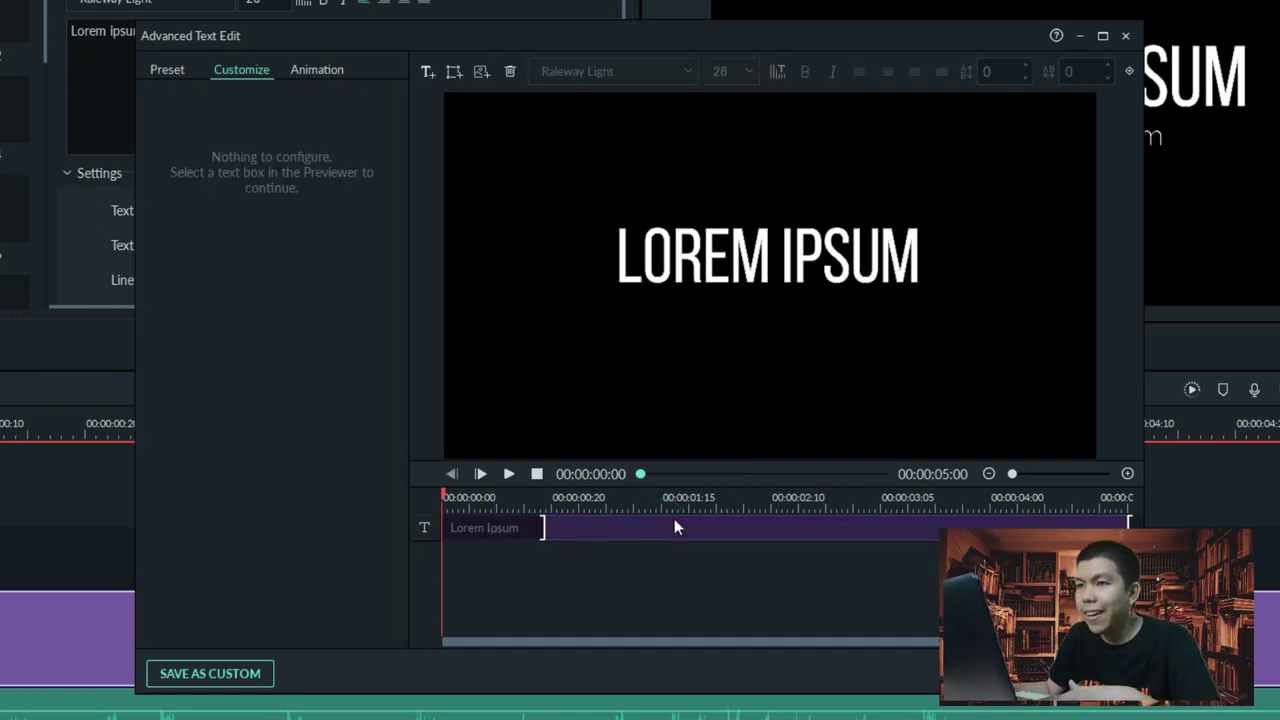
Preview the title's built-in animation and set it to No Animation.
{"action": "left_click", "coordinate": [314, 71]}
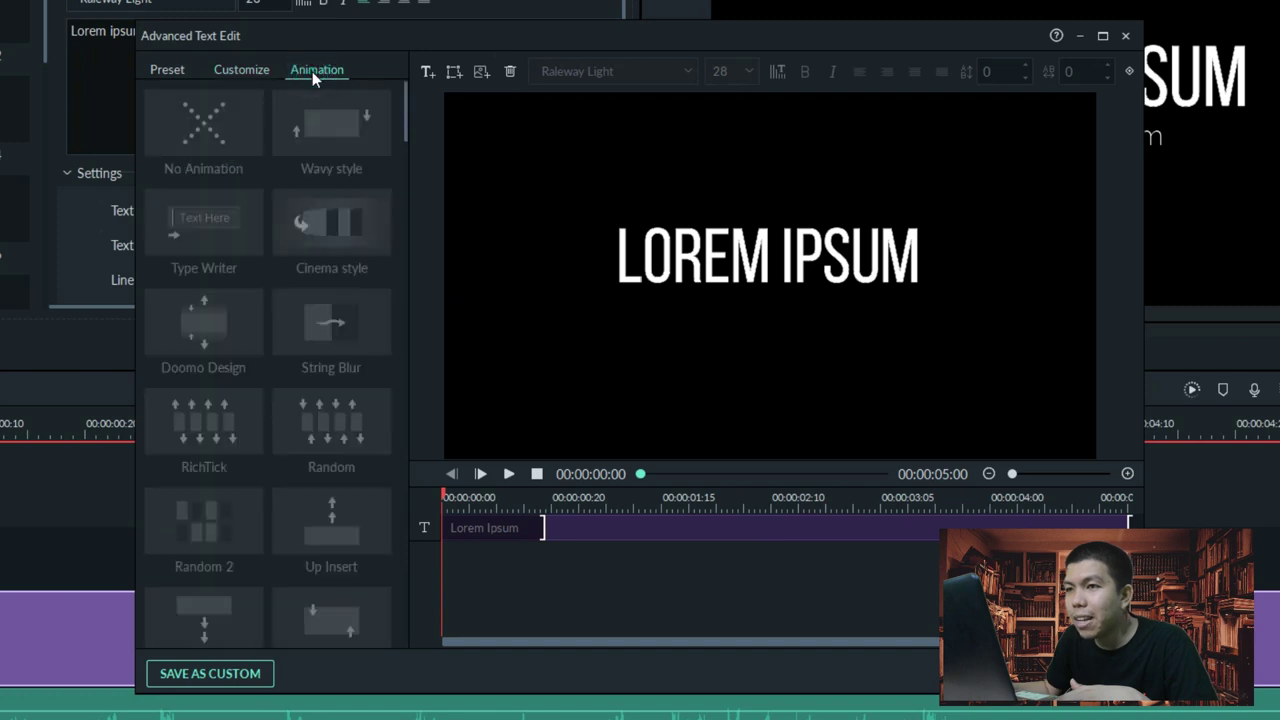
{"action": "left_click", "coordinate": [509, 475]}
{"action": "left_click", "coordinate": [509, 474]}
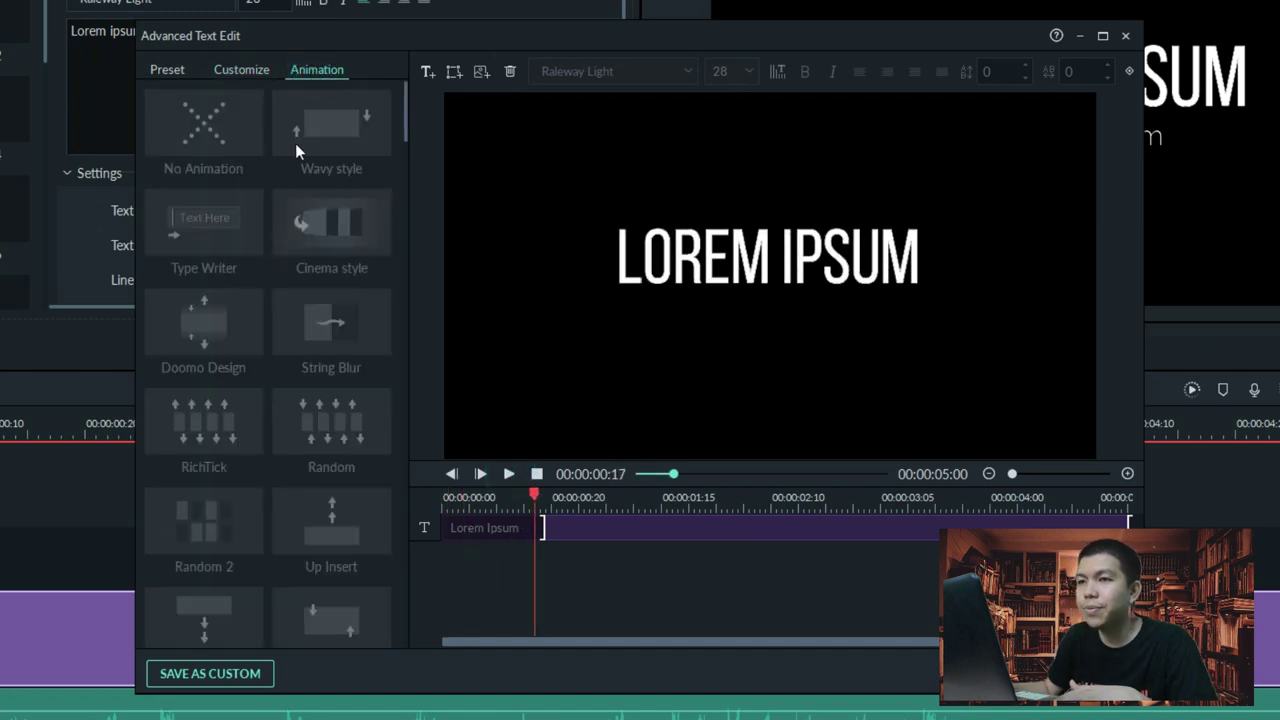
{"action": "left_click", "coordinate": [201, 128]}
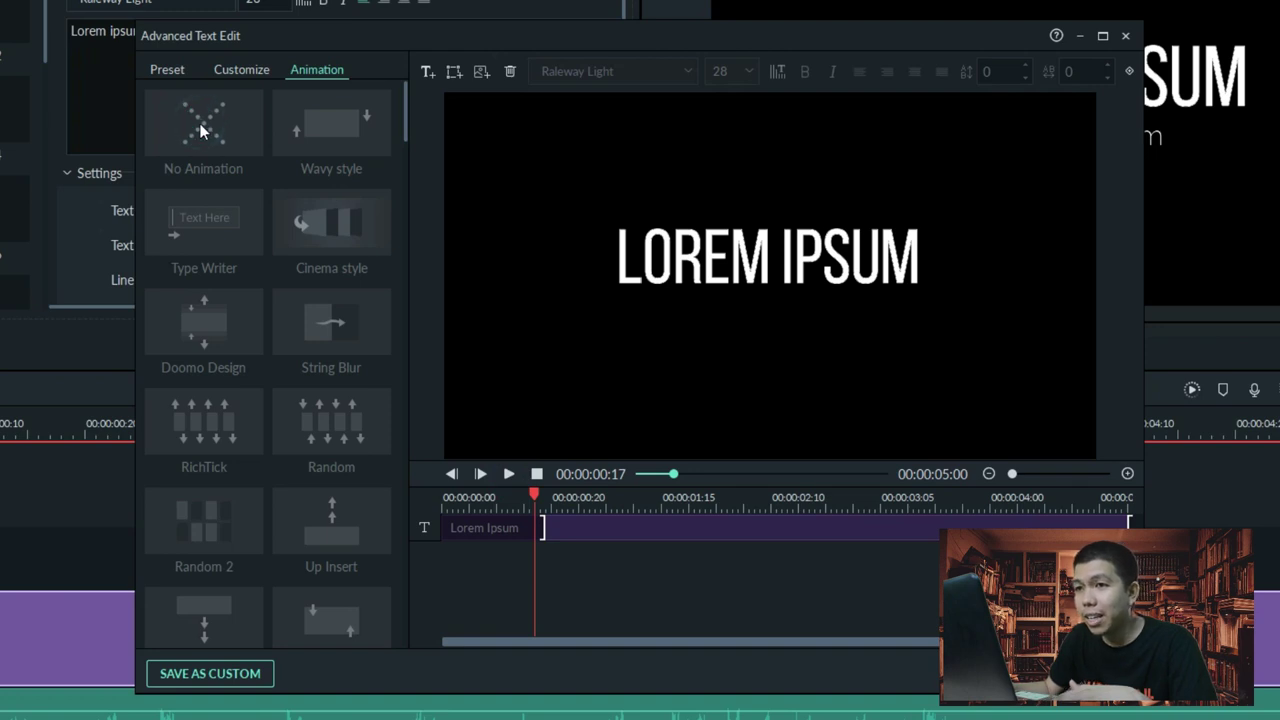
{"action": "left_click", "coordinate": [231, 127]}
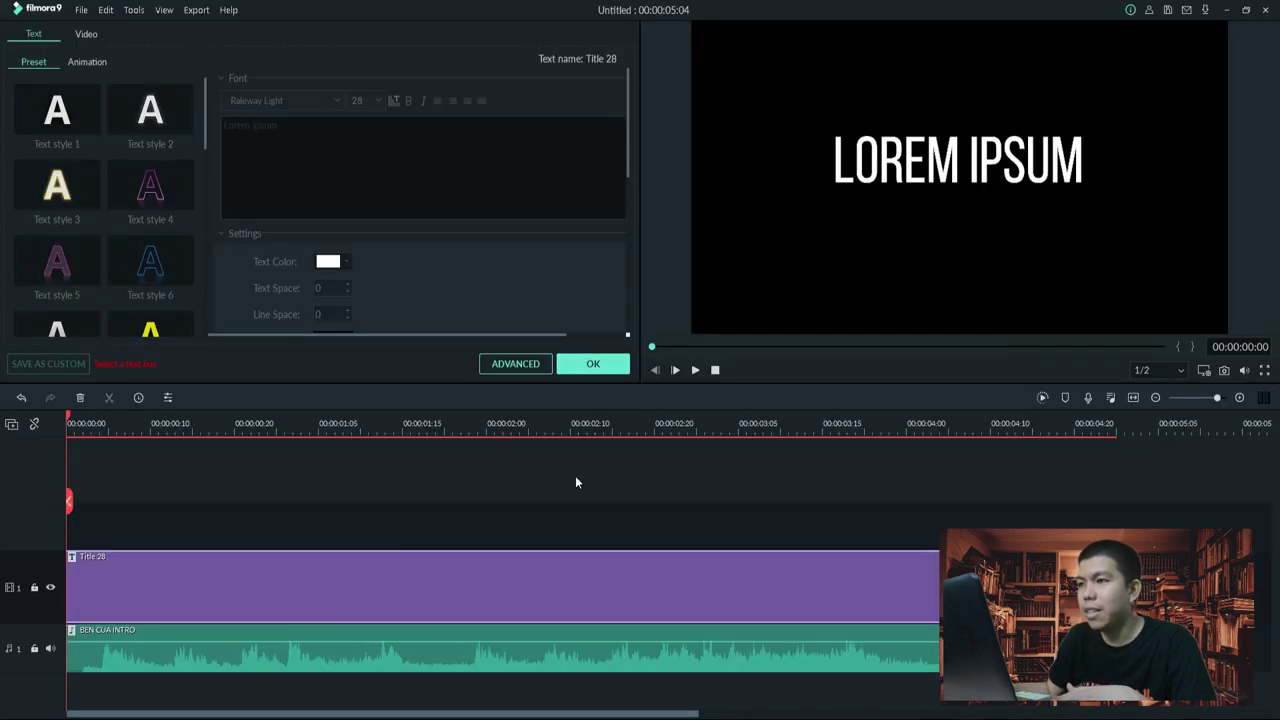
Move the remaining title text up to the upper centre of the frame and change it to "pad".
{"action": "left_click", "coordinate": [950, 178]}
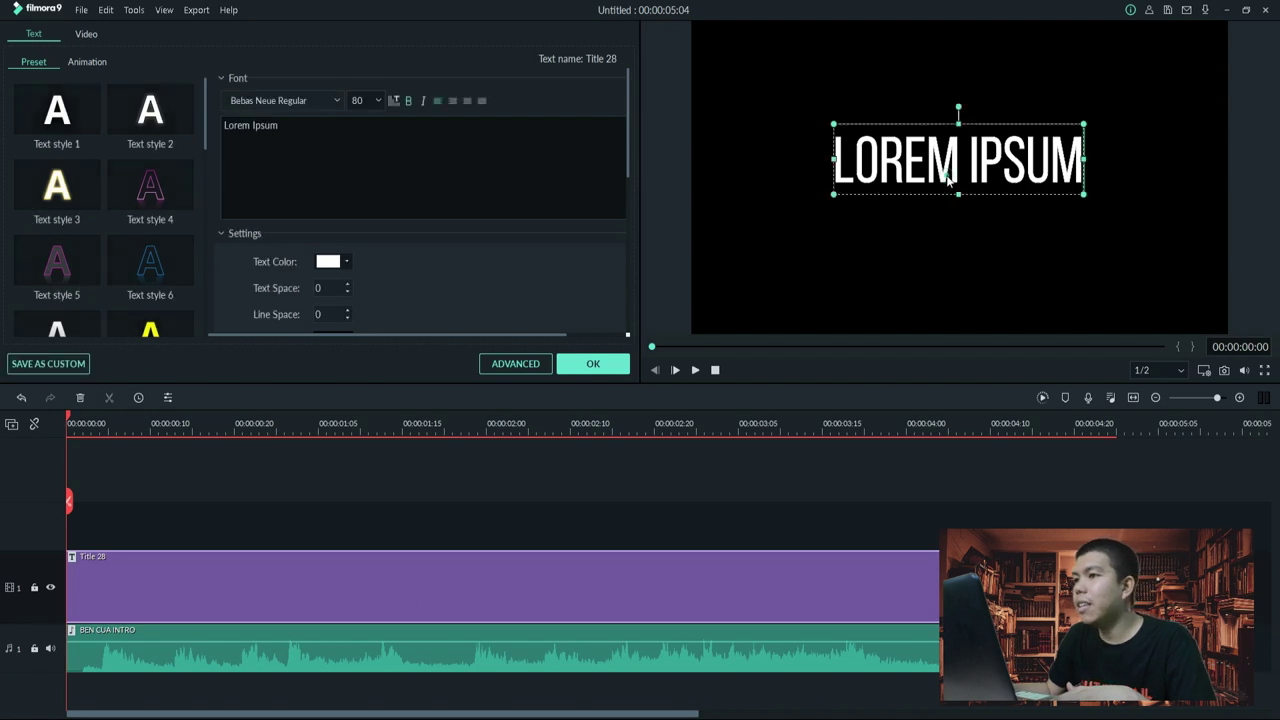
{"action": "left_click_drag", "start_coordinate": [915, 122], "coordinate": [911, 62]}
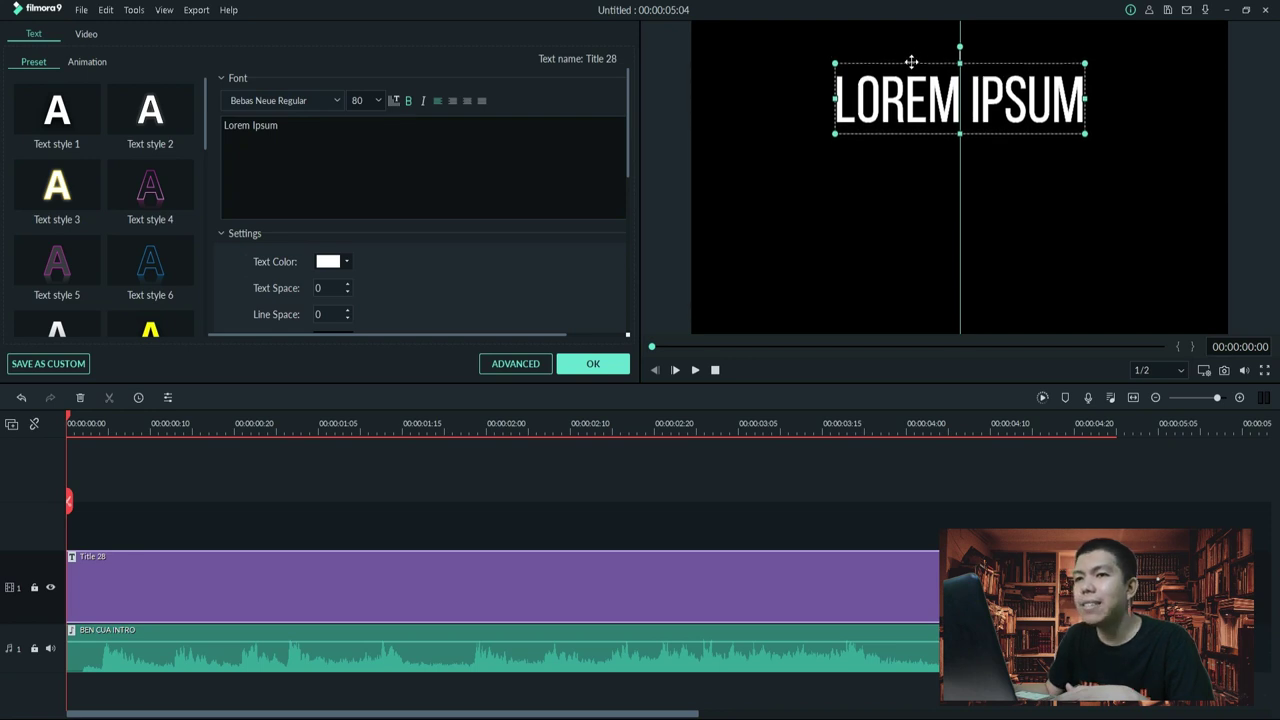
{"action": "left_click", "coordinate": [434, 157]}
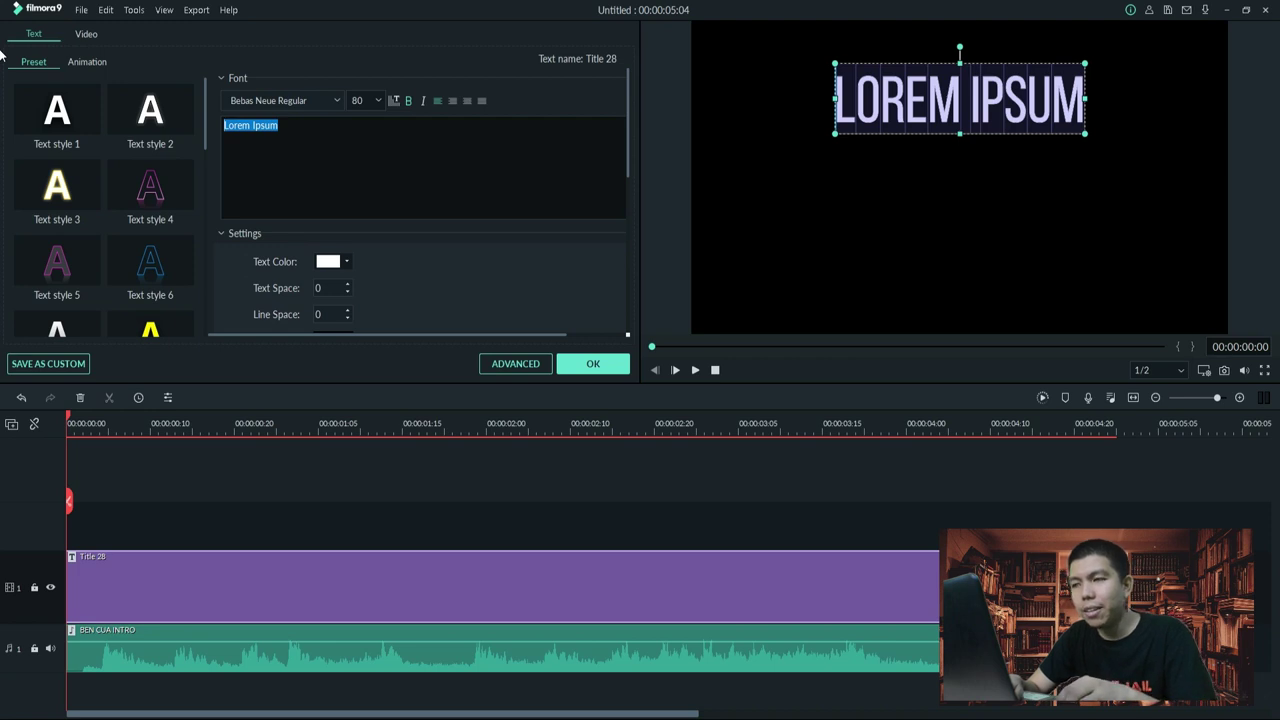
{"action": "type", "text": "pad"}
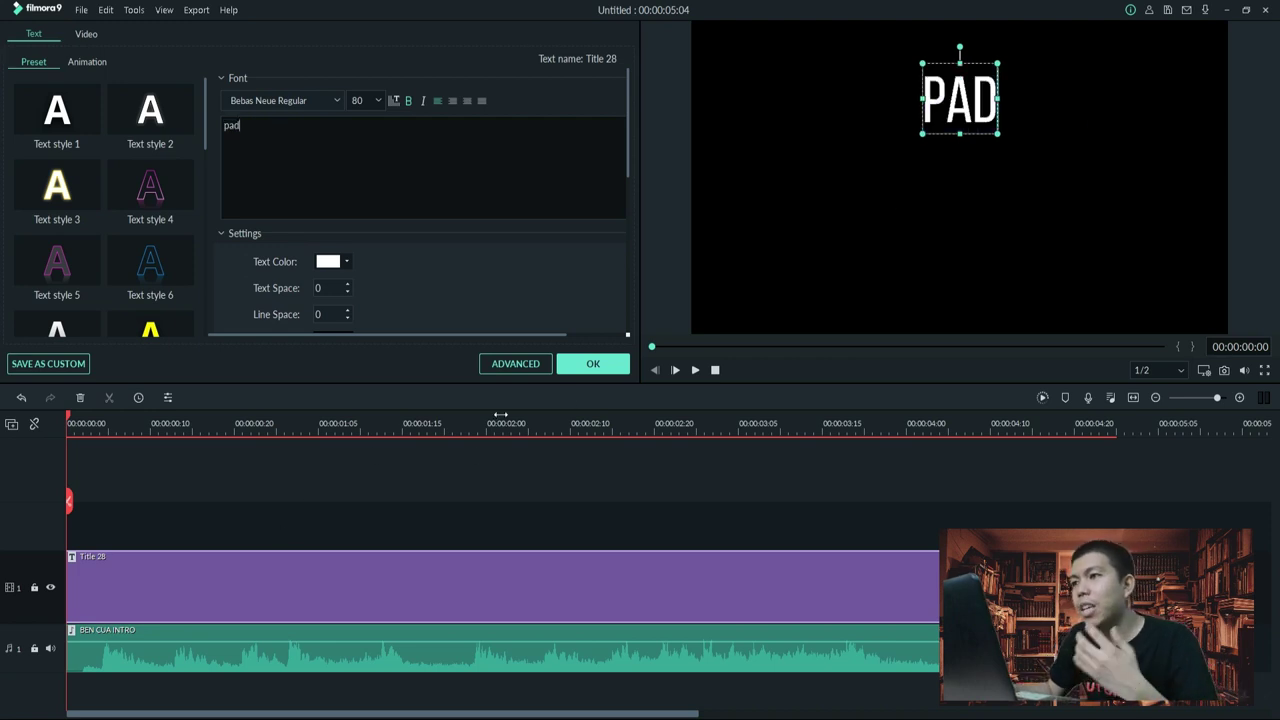
{"action": "left_click", "coordinate": [600, 376]}
Copy the "pad" title clip and lock video track 1.
{"action": "right_click", "coordinate": [164, 588]}
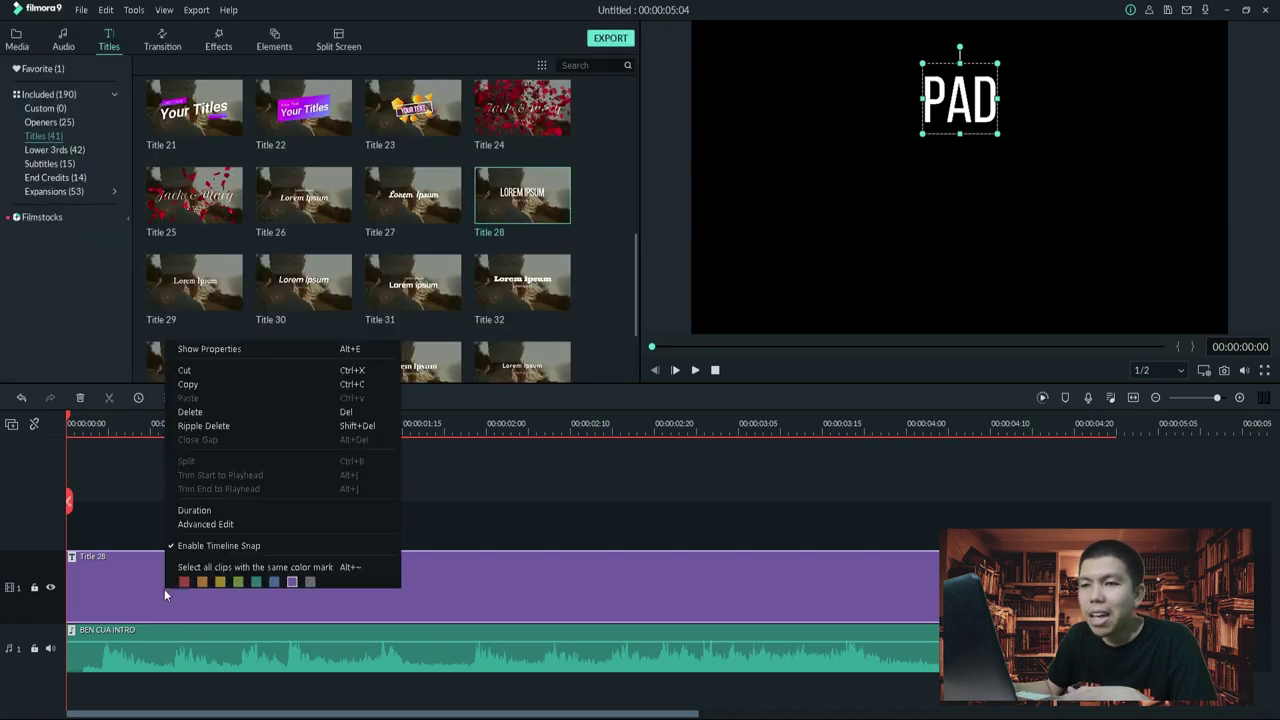
{"action": "left_click", "coordinate": [196, 388]}
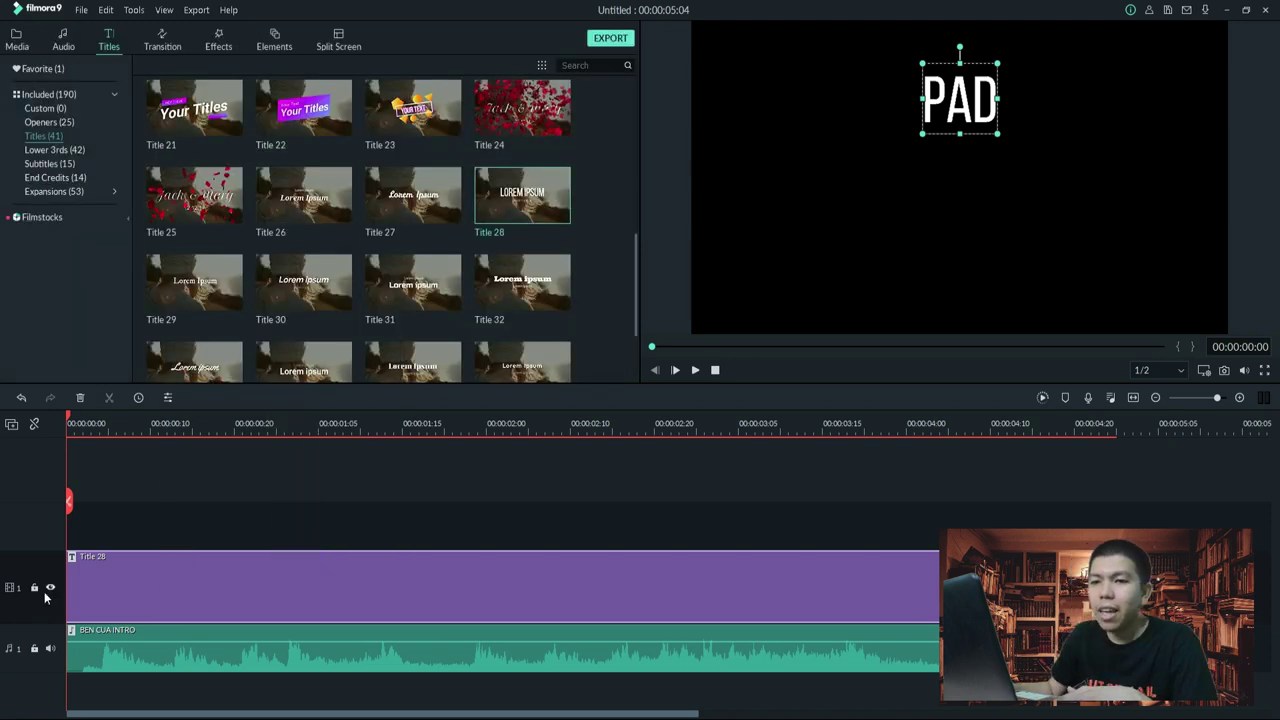
{"action": "left_click", "coordinate": [34, 587]}
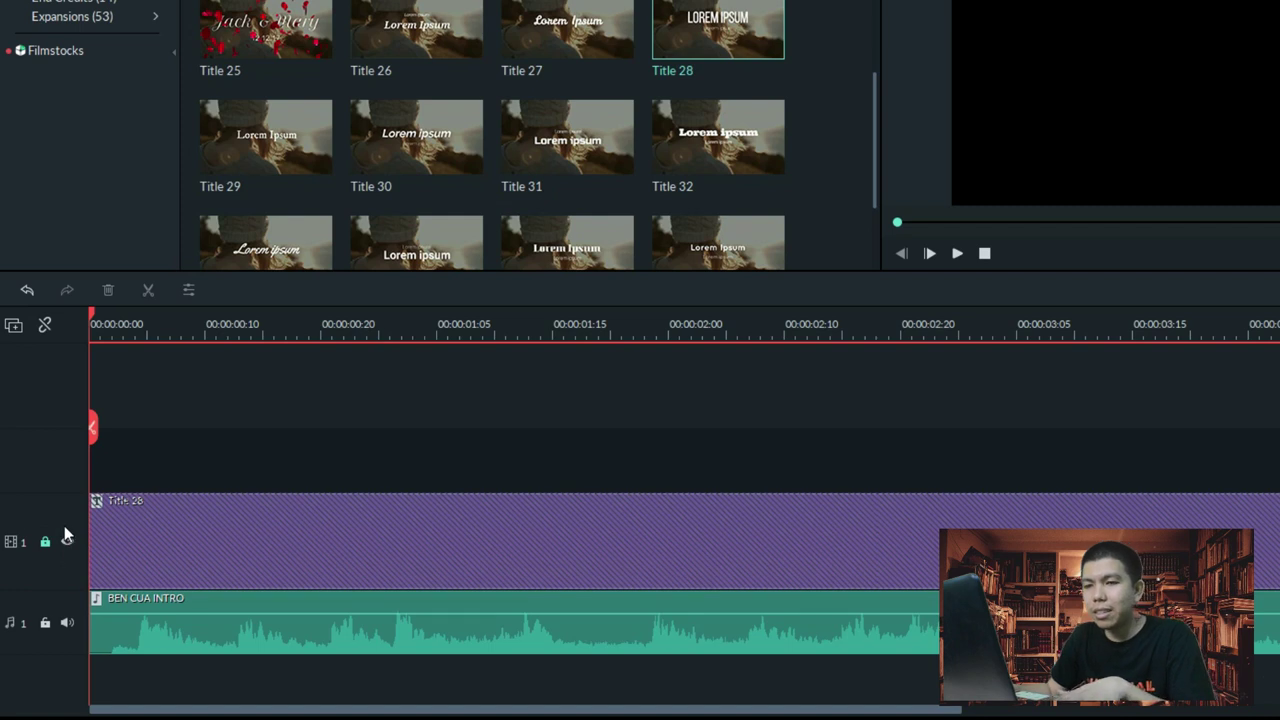
Paste the copied title onto video track 2 at 00:00:00:02 and unlock video track 1.
{"action": "left_click_drag", "start_coordinate": [95, 428], "coordinate": [124, 425]}
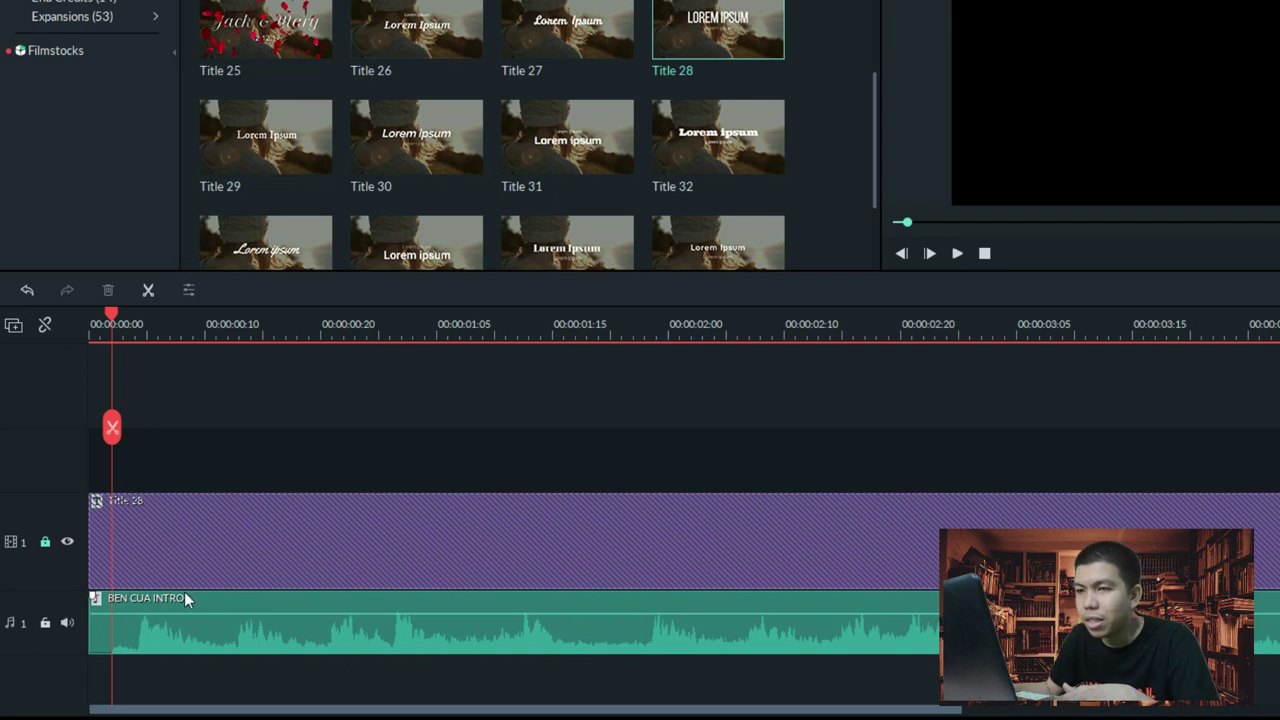
{"action": "key", "text": "ctrl+v"}
{"action": "left_click", "coordinate": [110, 323]}
{"action": "left_click", "coordinate": [110, 432]}
{"action": "left_click", "coordinate": [66, 543]}
{"action": "left_click", "coordinate": [200, 537]}
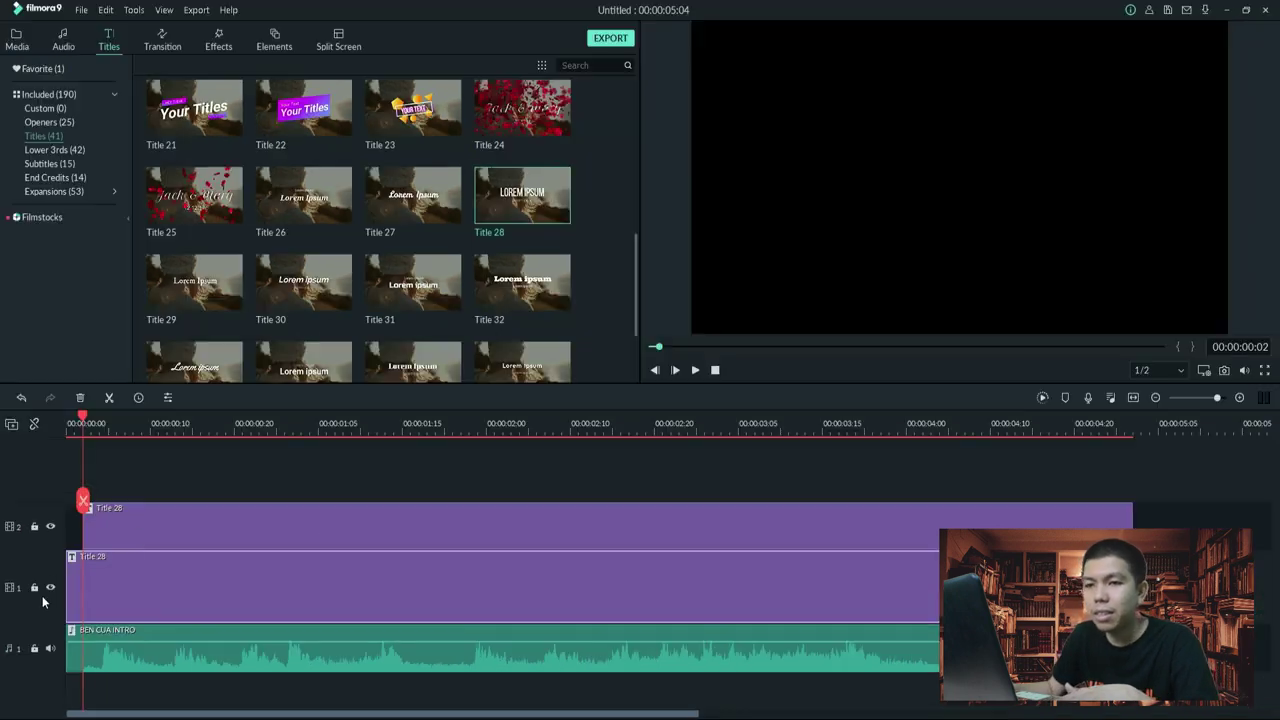
Change the text of the title clip on video track 2 to "P" and align it over the P of PAD.
{"action": "double_click", "coordinate": [100, 555]}
{"action": "left_click", "coordinate": [319, 150]}
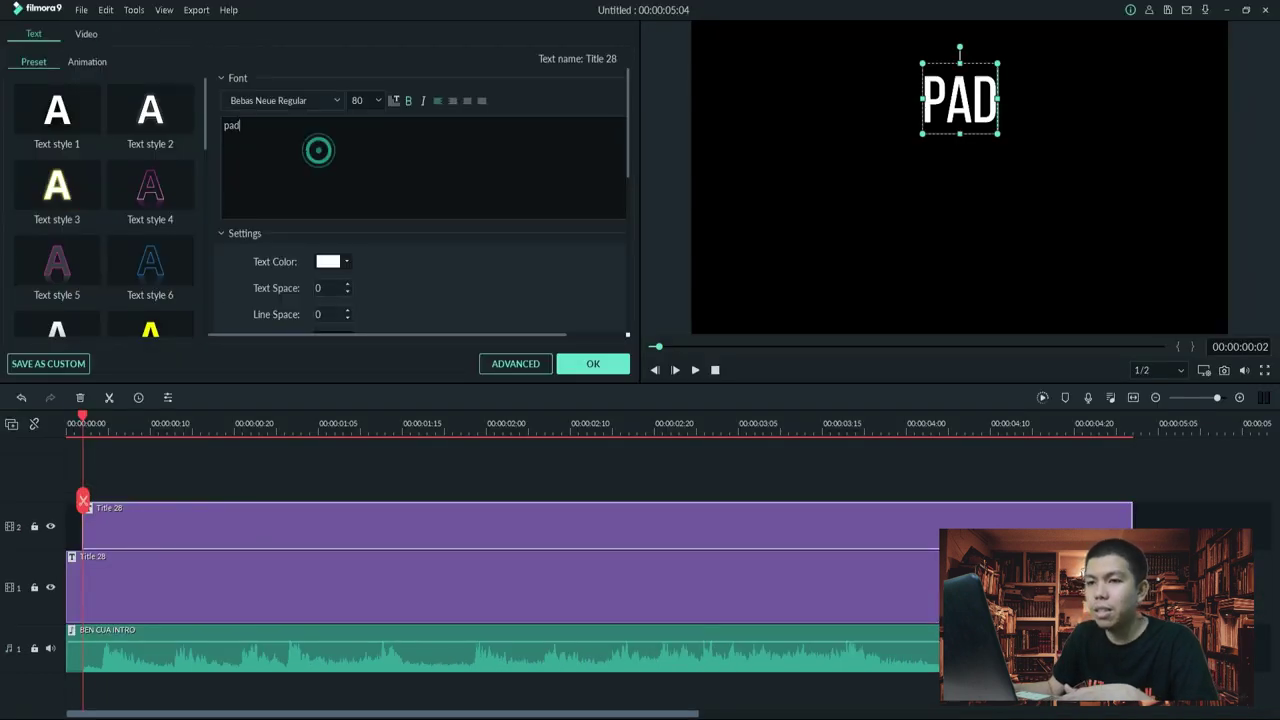
{"action": "key", "text": "ctrl+a"}
{"action": "type", "text": "P"}
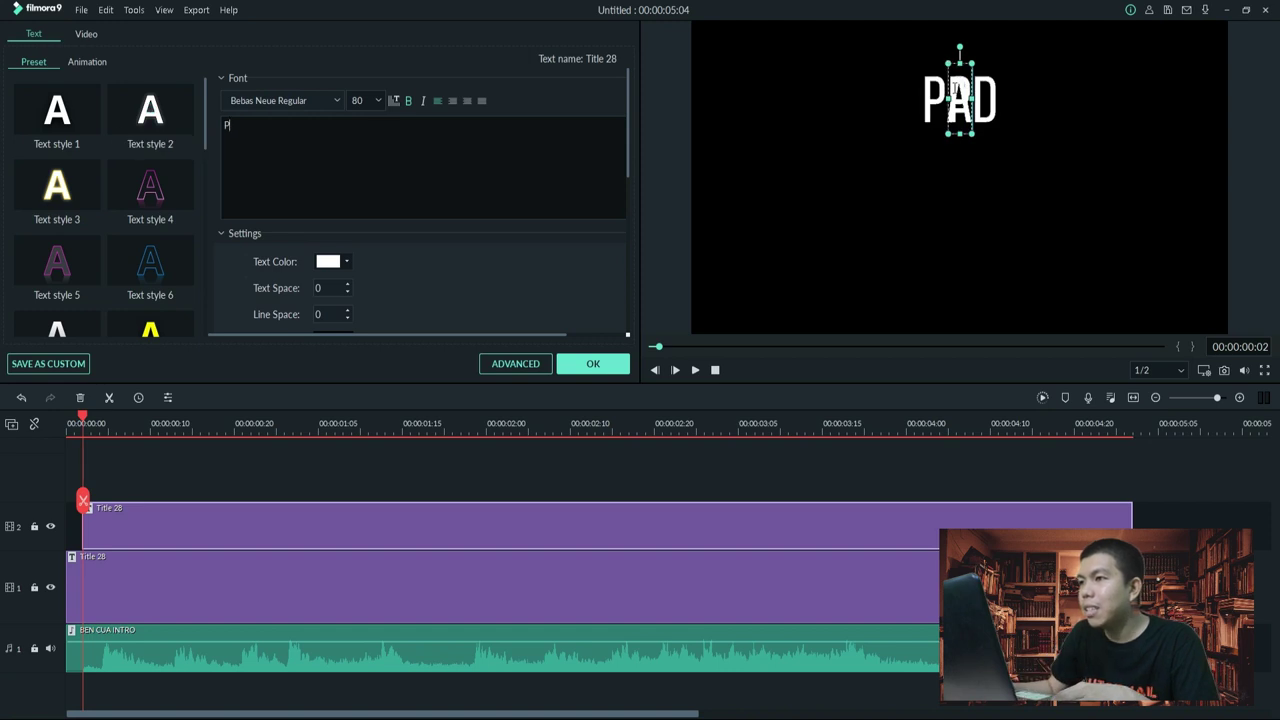
Split the track 2 title at 00:00:00:11, change the second part's text to "A" and align it over the A of PAD.
{"action": "left_click_drag", "start_coordinate": [83, 500], "coordinate": [160, 510]}
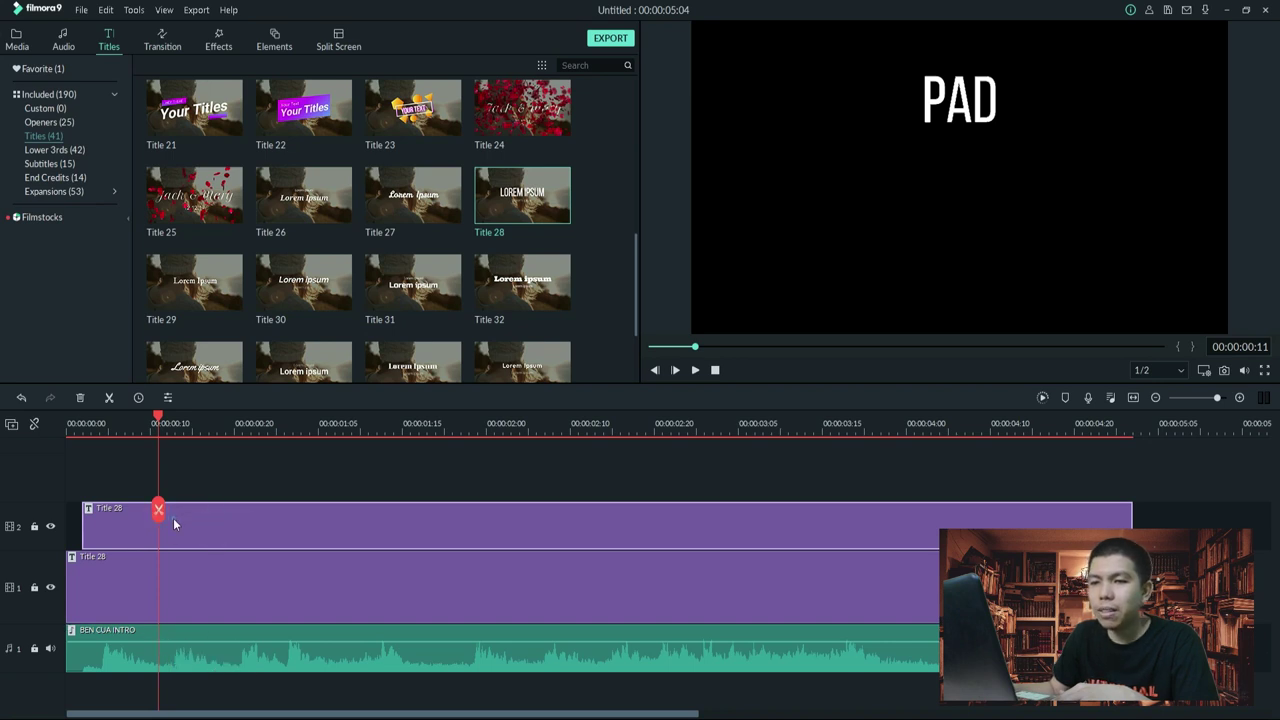
{"action": "left_click", "coordinate": [158, 509]}
{"action": "double_click", "coordinate": [196, 521]}
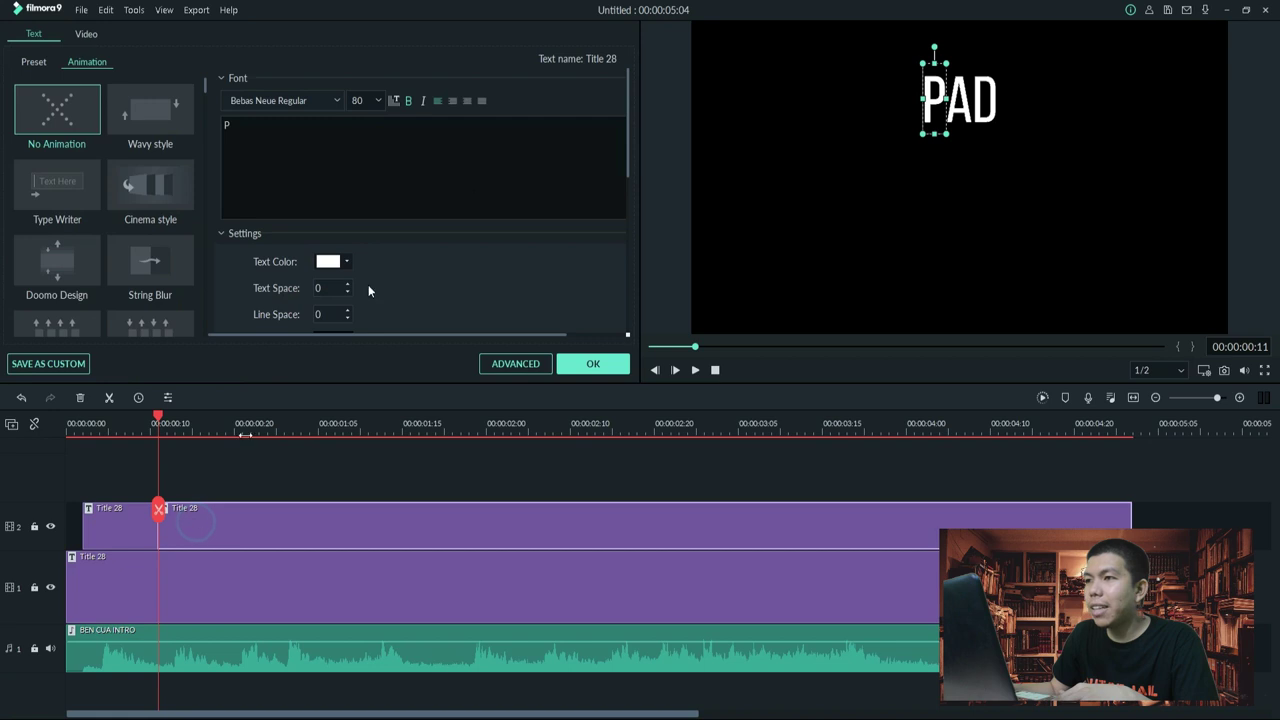
{"action": "left_click", "coordinate": [284, 133]}
{"action": "type", "text": "A"}
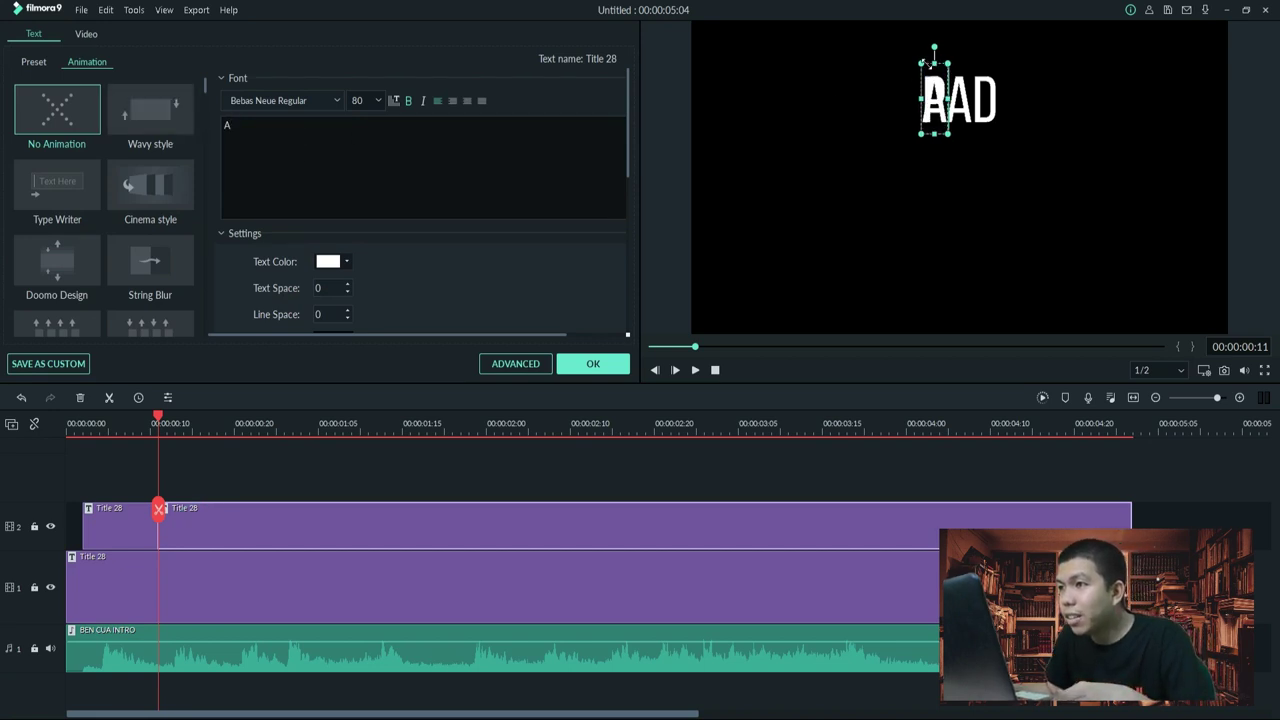
{"action": "left_click_drag", "start_coordinate": [928, 62], "coordinate": [954, 62]}
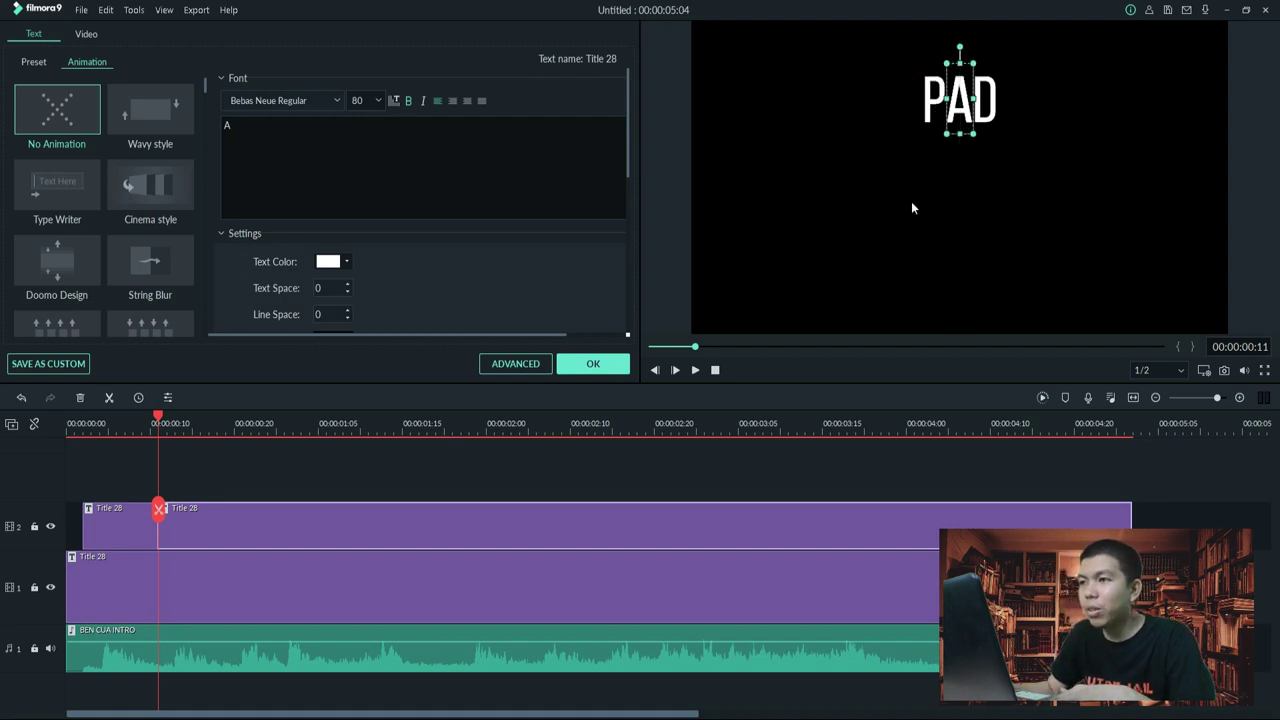
{"action": "left_click", "coordinate": [592, 365]}
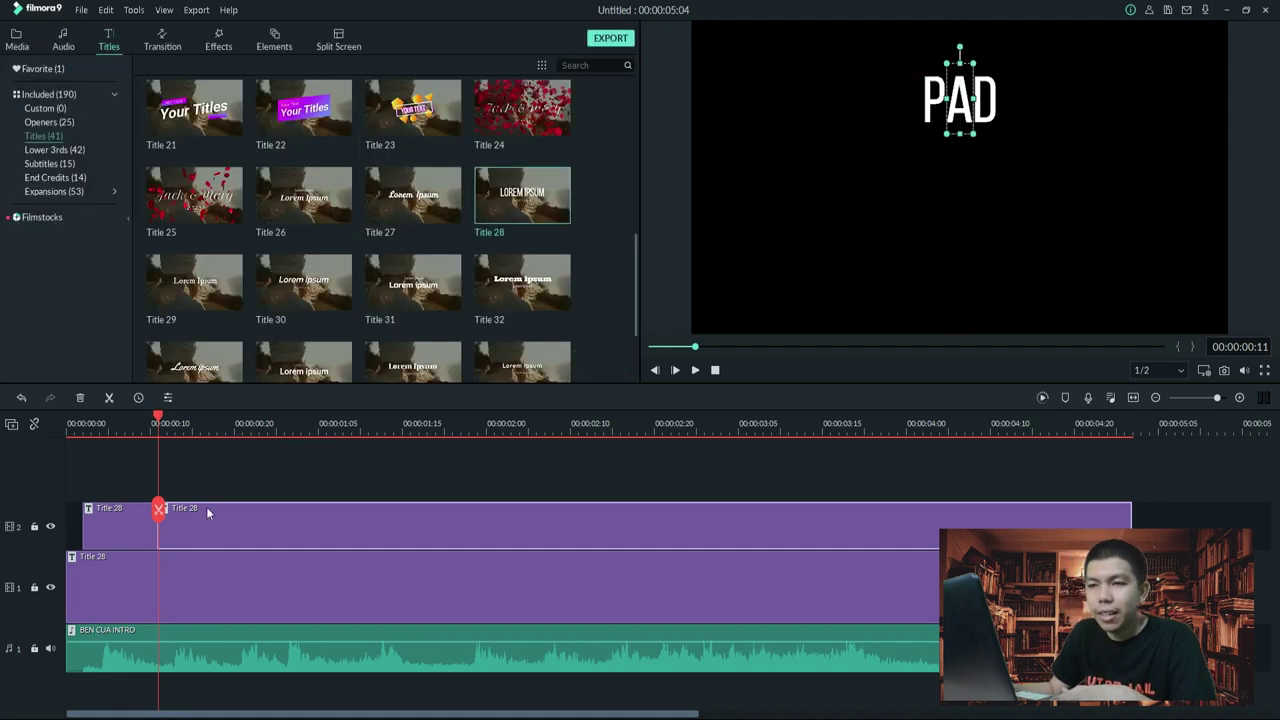
Split the "A" title at 00:00:00:19, change the second part's text to "D" and align it over the D of PAD.
{"action": "left_click", "coordinate": [215, 427]}
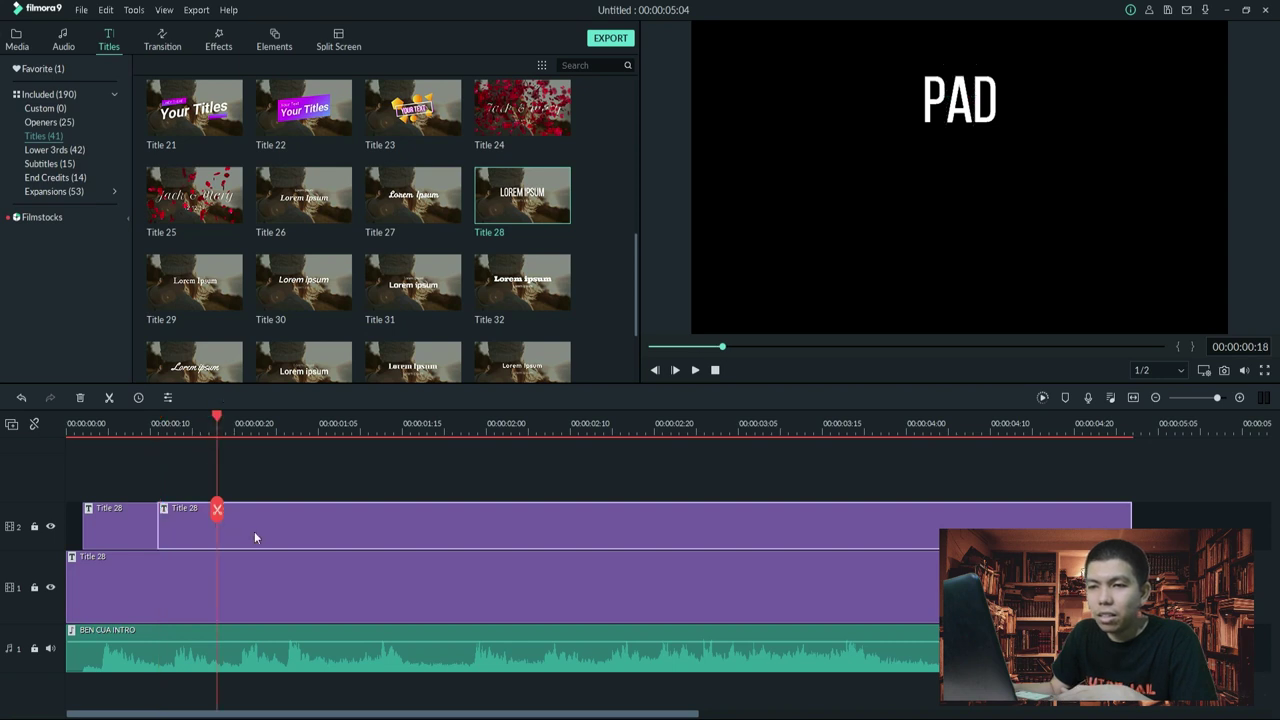
{"action": "left_click_drag", "start_coordinate": [217, 513], "coordinate": [226, 513]}
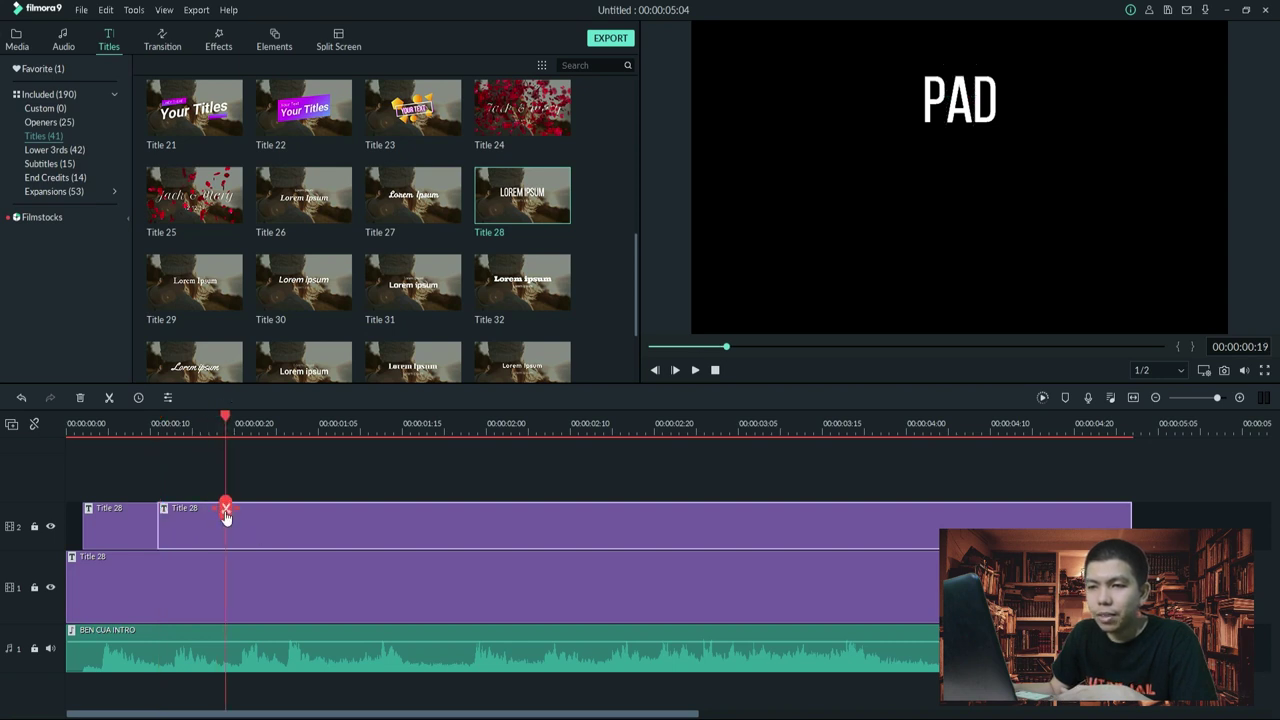
{"action": "left_click", "coordinate": [227, 510]}
{"action": "double_click", "coordinate": [294, 529]}
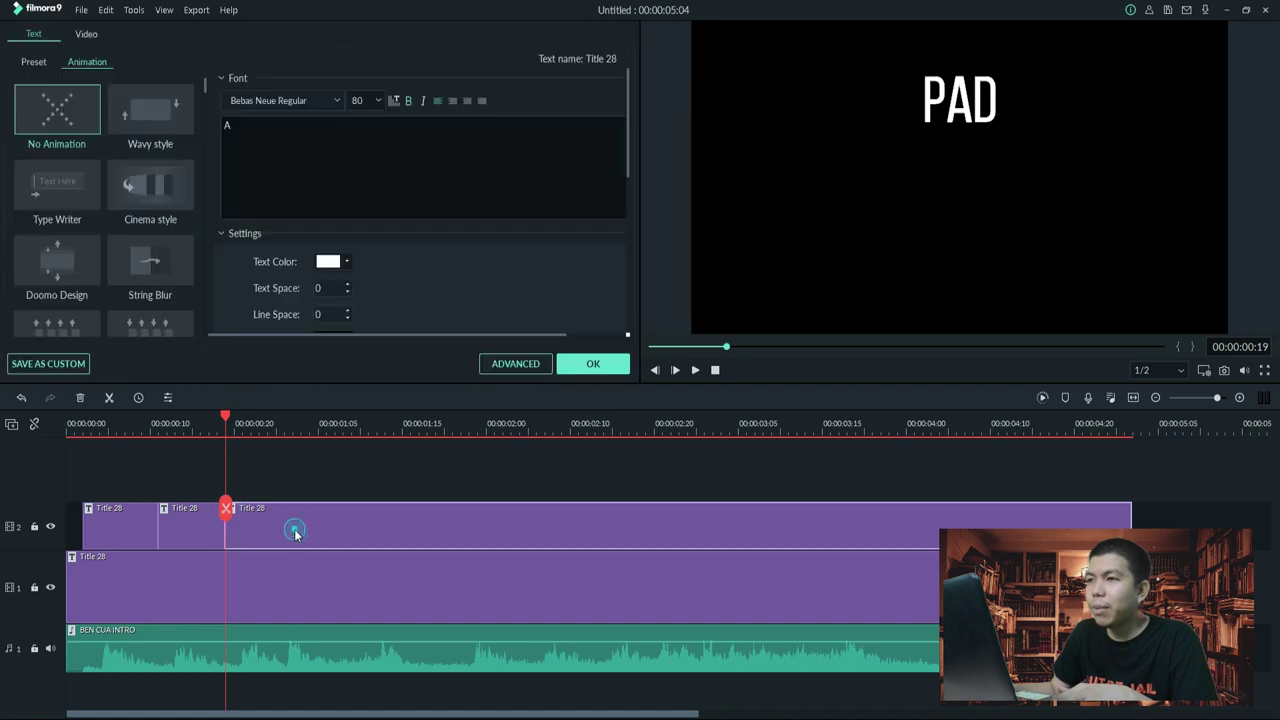
{"action": "key", "text": "BackSpace"}
{"action": "type", "text": "D"}
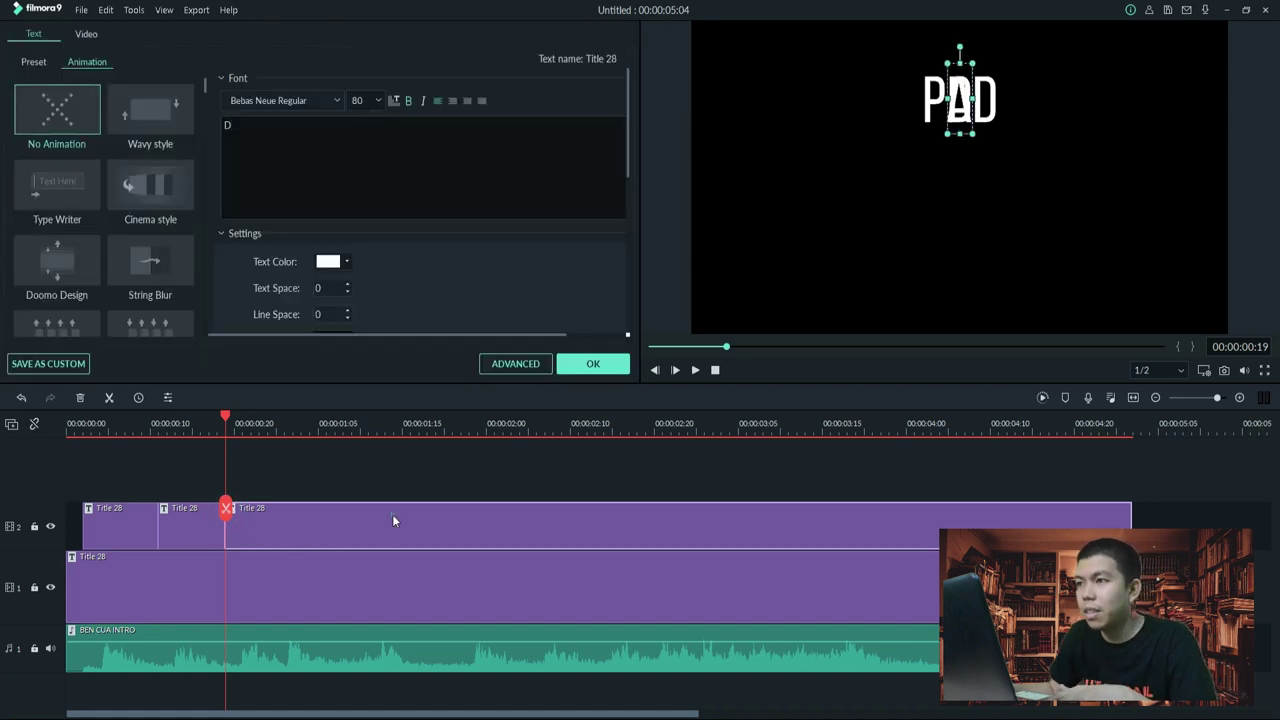
{"action": "left_click_drag", "start_coordinate": [958, 88], "coordinate": [986, 86]}
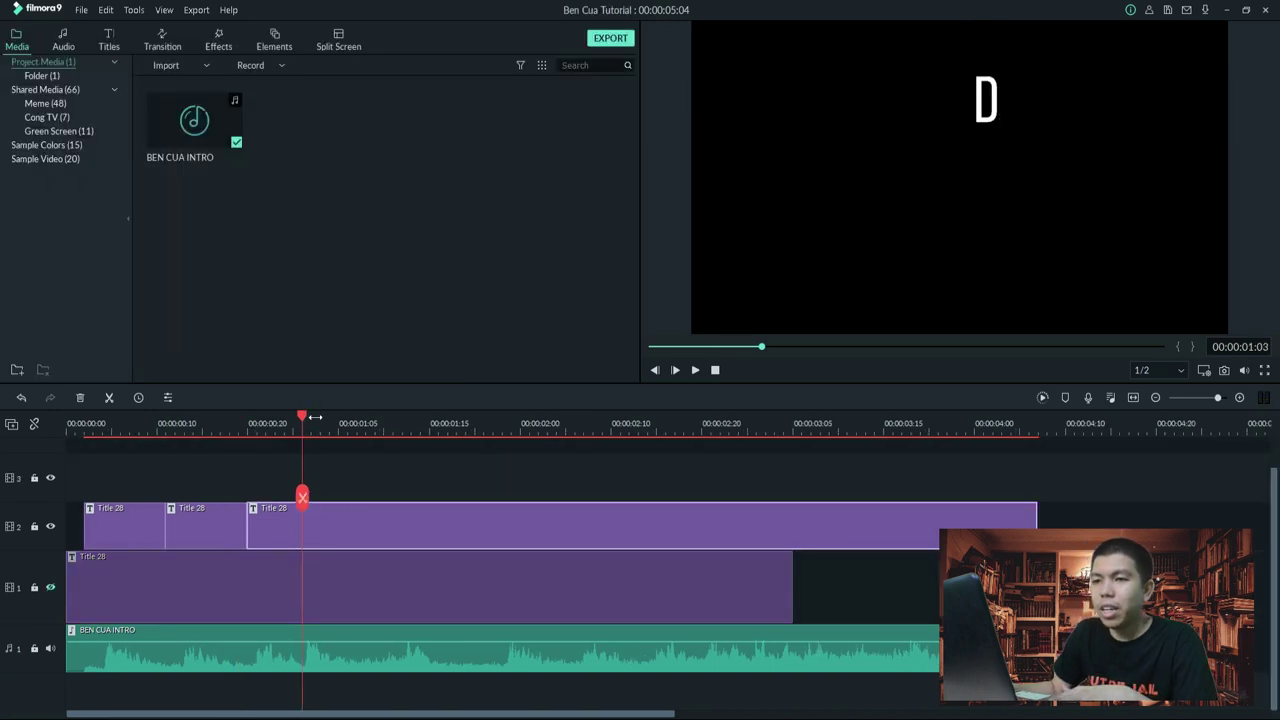
Split the "D" title at 00:00:01:00, change the second part's text to "PAD" and align it over the track 1 title.
{"action": "left_click", "coordinate": [292, 424]}
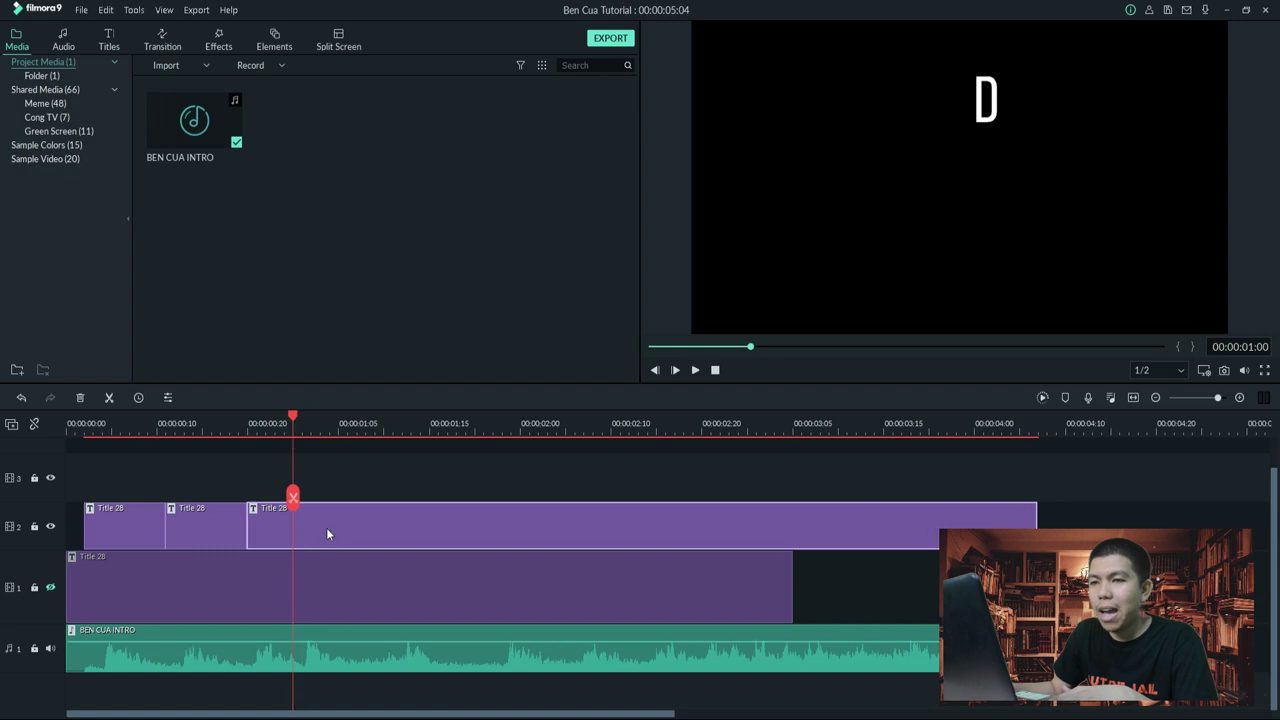
{"action": "left_click", "coordinate": [292, 497]}
{"action": "double_click", "coordinate": [354, 529]}
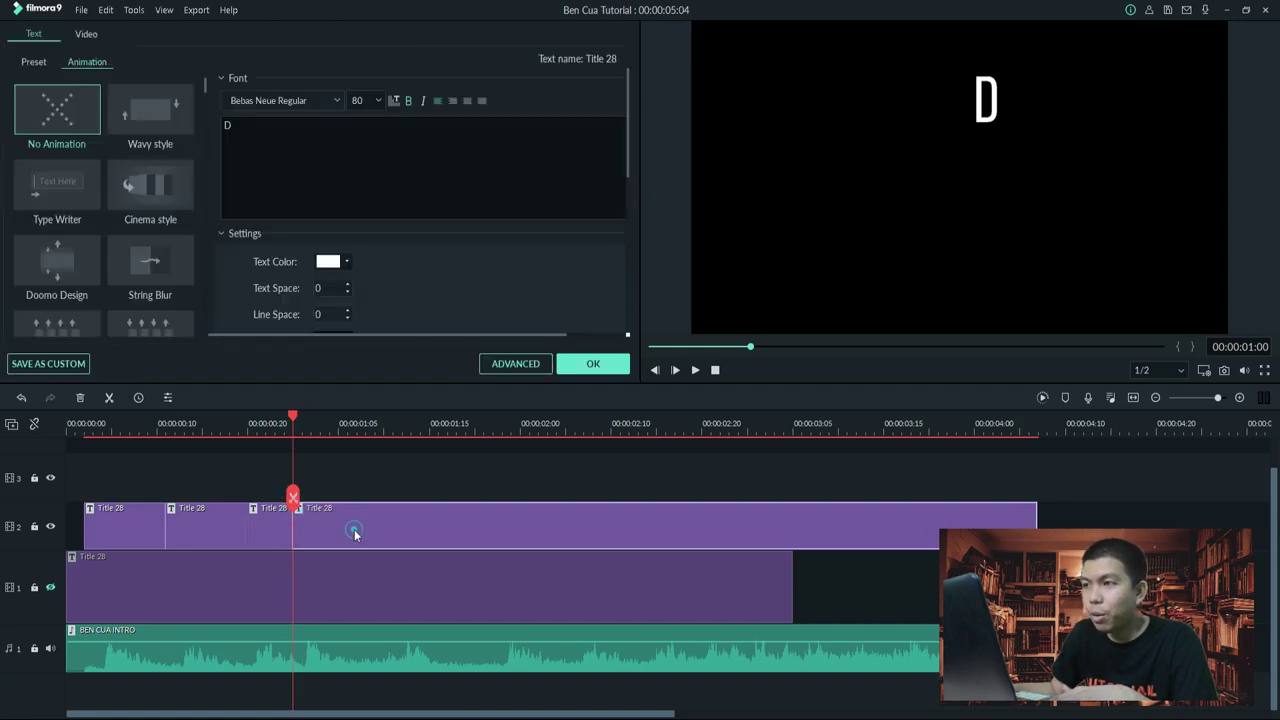
{"action": "double_click", "coordinate": [243, 121]}
{"action": "type", "text": "PAD"}
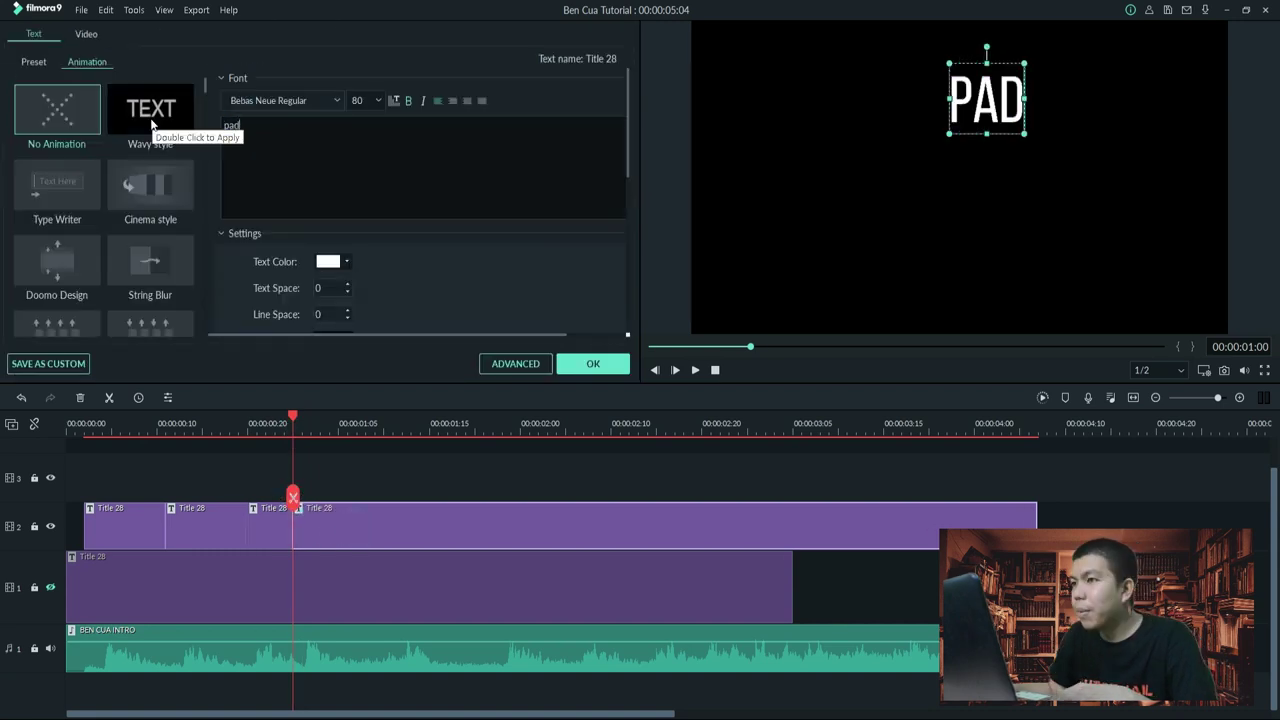
{"action": "left_click", "coordinate": [606, 366]}
{"action": "left_click", "coordinate": [500, 612]}
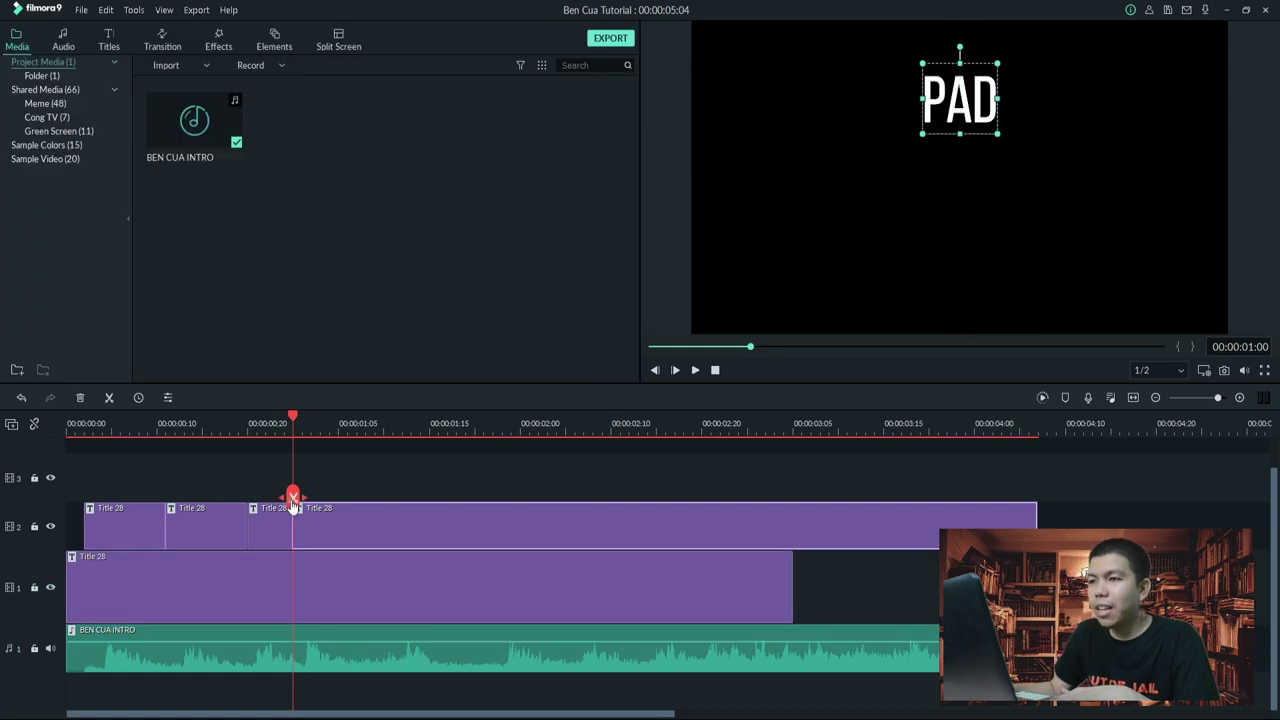
Split the last "PAD" title on video track 2 at 00:00:01:10.
{"action": "left_click_drag", "start_coordinate": [290, 496], "coordinate": [385, 495]}
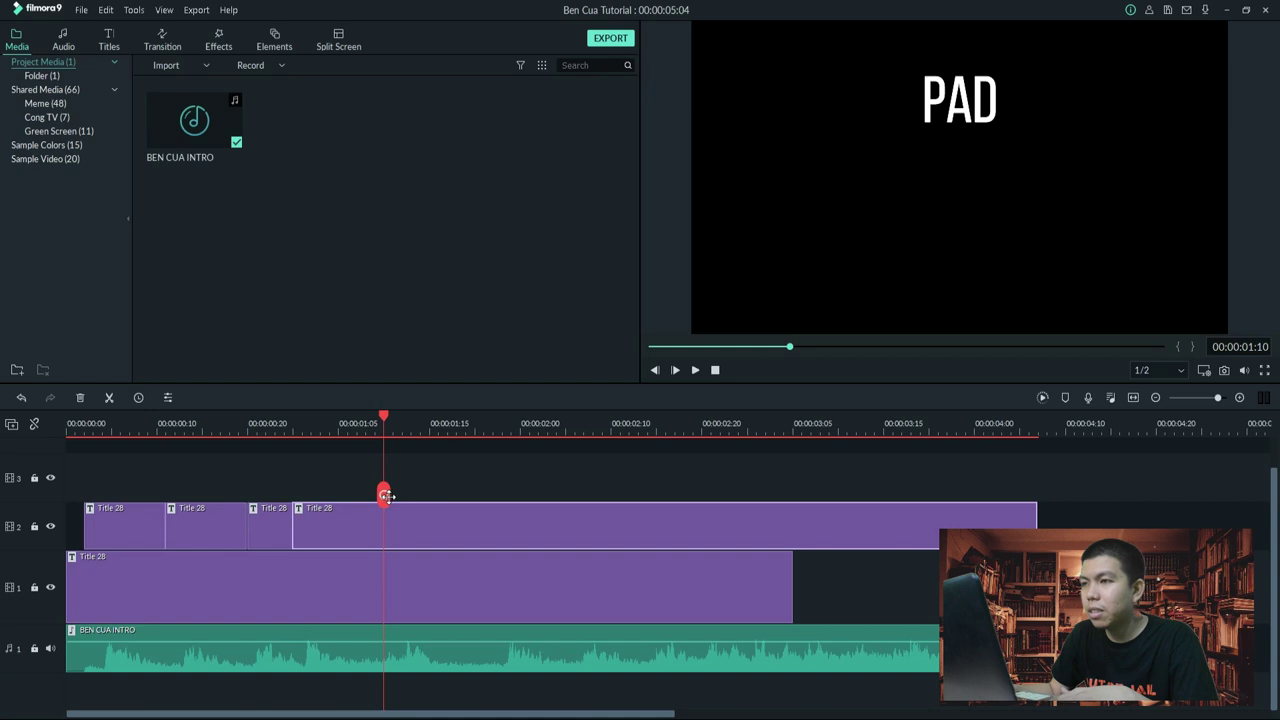
{"action": "left_click", "coordinate": [416, 536]}
{"action": "left_click", "coordinate": [394, 517]}
{"action": "left_click", "coordinate": [384, 494]}
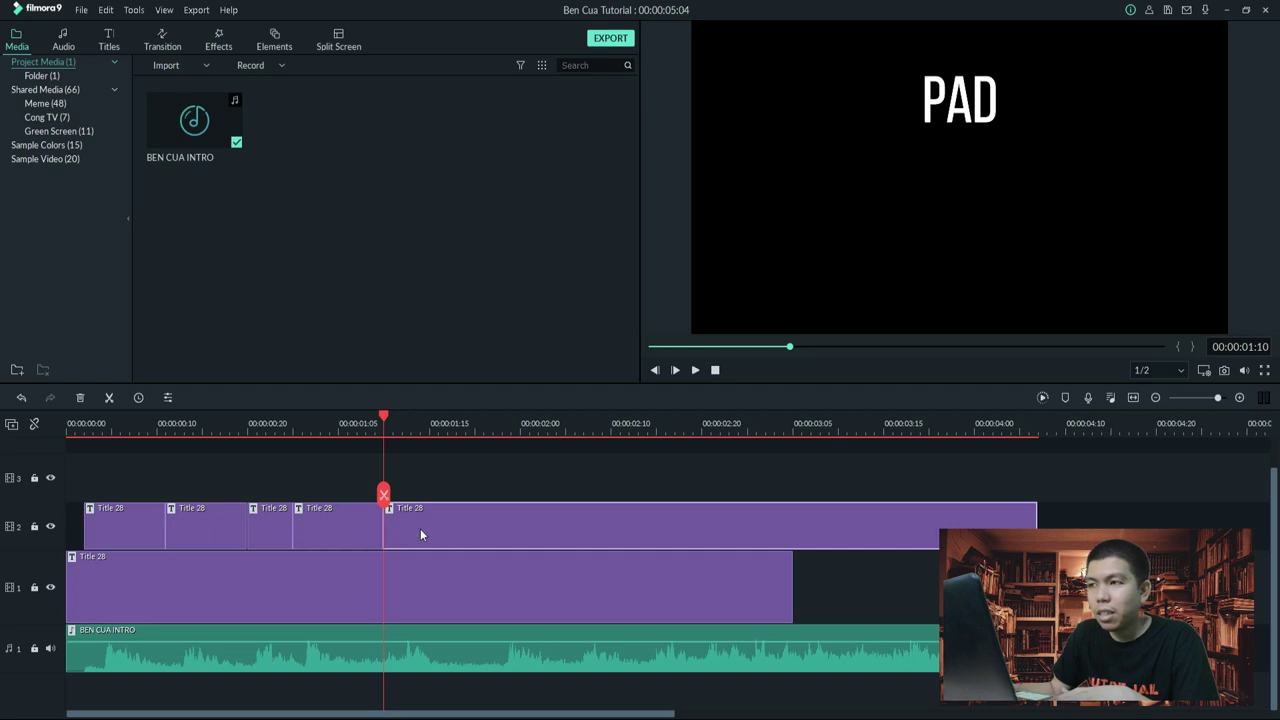
Set the font size of the track 2 title after 00:00:01:10 to 125 and center it horizontally over the smaller PAD.
{"action": "double_click", "coordinate": [420, 535]}
{"action": "left_click", "coordinate": [378, 100]}
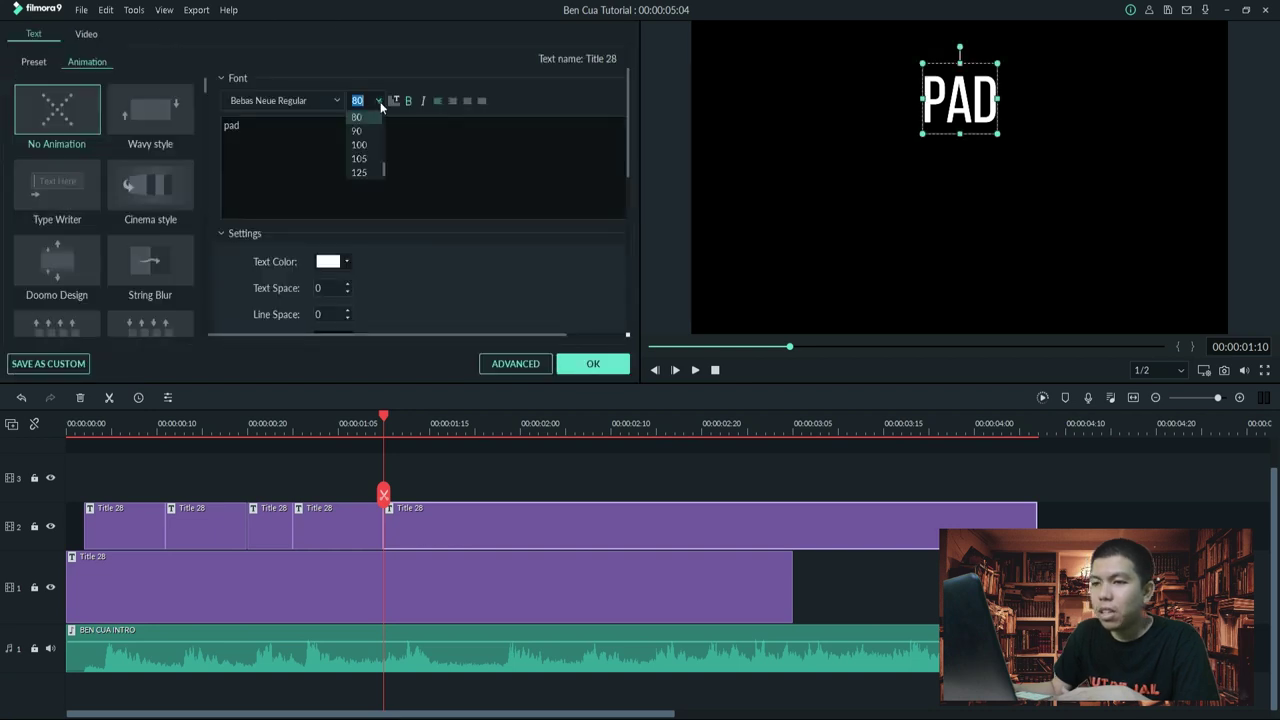
{"action": "left_click", "coordinate": [368, 168]}
{"action": "left_click_drag", "start_coordinate": [968, 108], "coordinate": [973, 120]}
{"action": "left_click_drag", "start_coordinate": [1022, 164], "coordinate": [996, 134]}
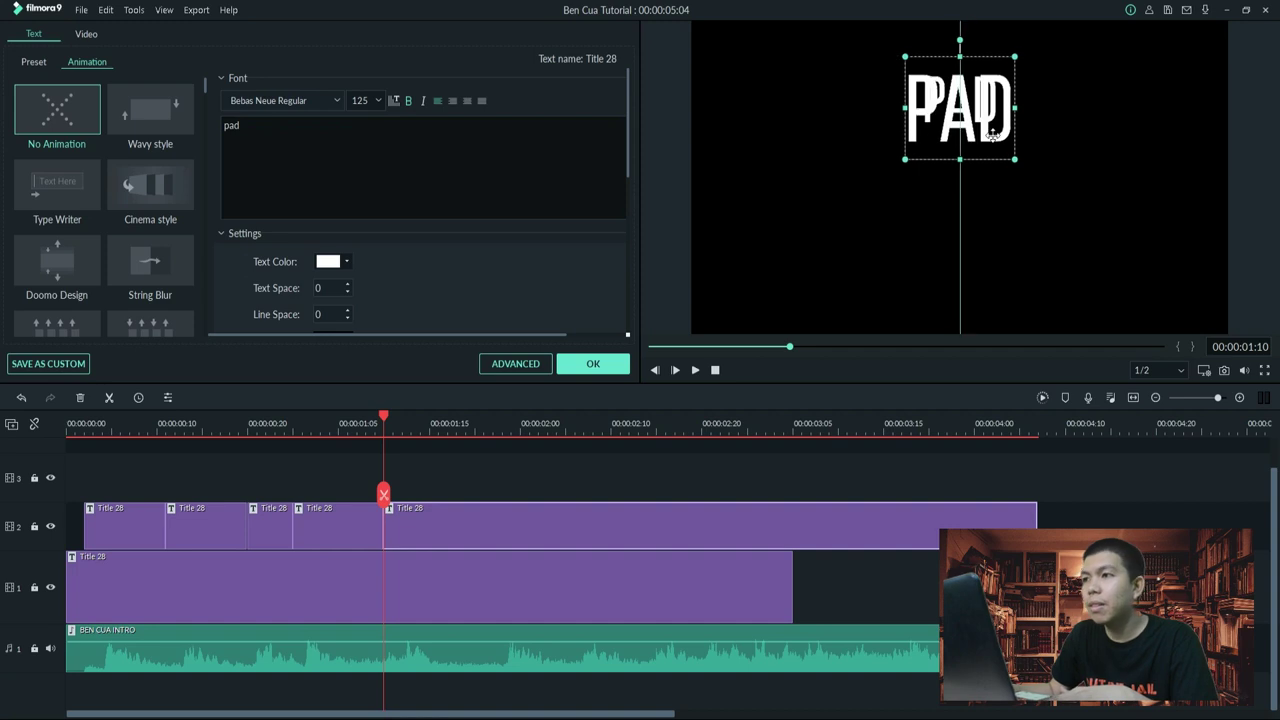
{"action": "left_click", "coordinate": [590, 364]}
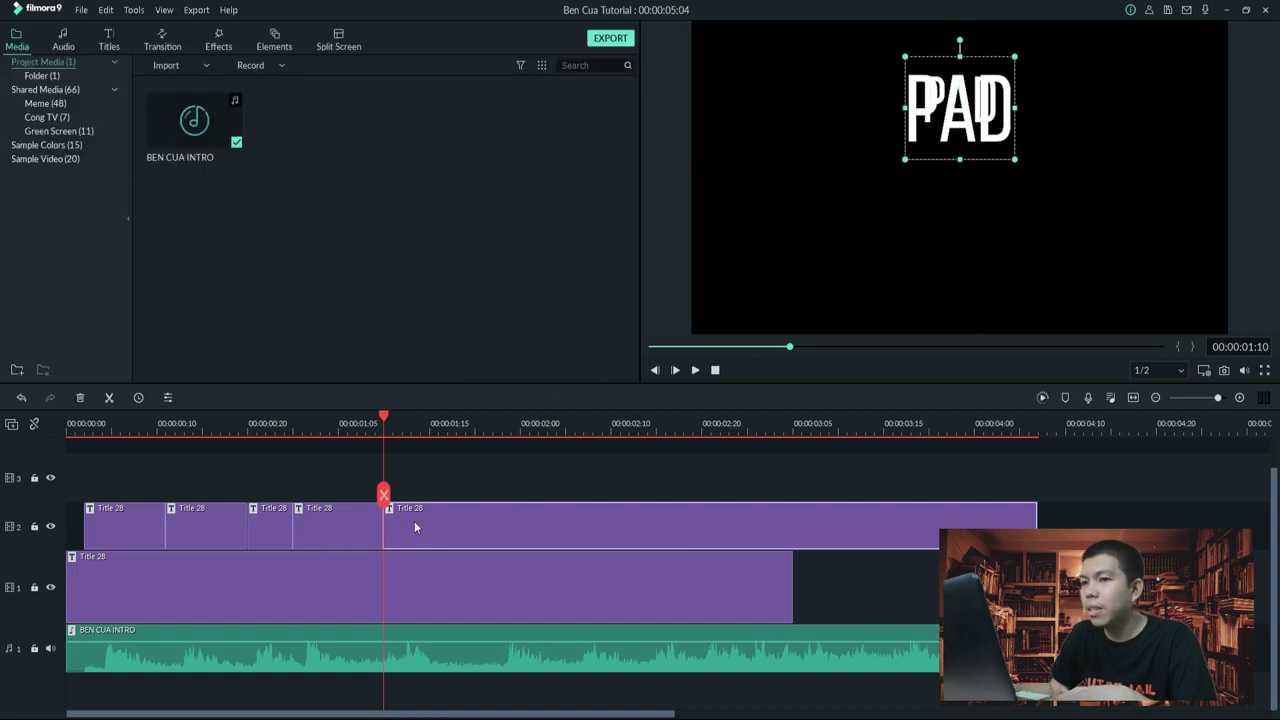
Split the titles on video tracks 1 and 2 at 00:00:01:23.
{"action": "left_click", "coordinate": [386, 494]}
{"action": "left_click_drag", "start_coordinate": [386, 494], "coordinate": [502, 499]}
{"action": "left_click", "coordinate": [50, 587]}
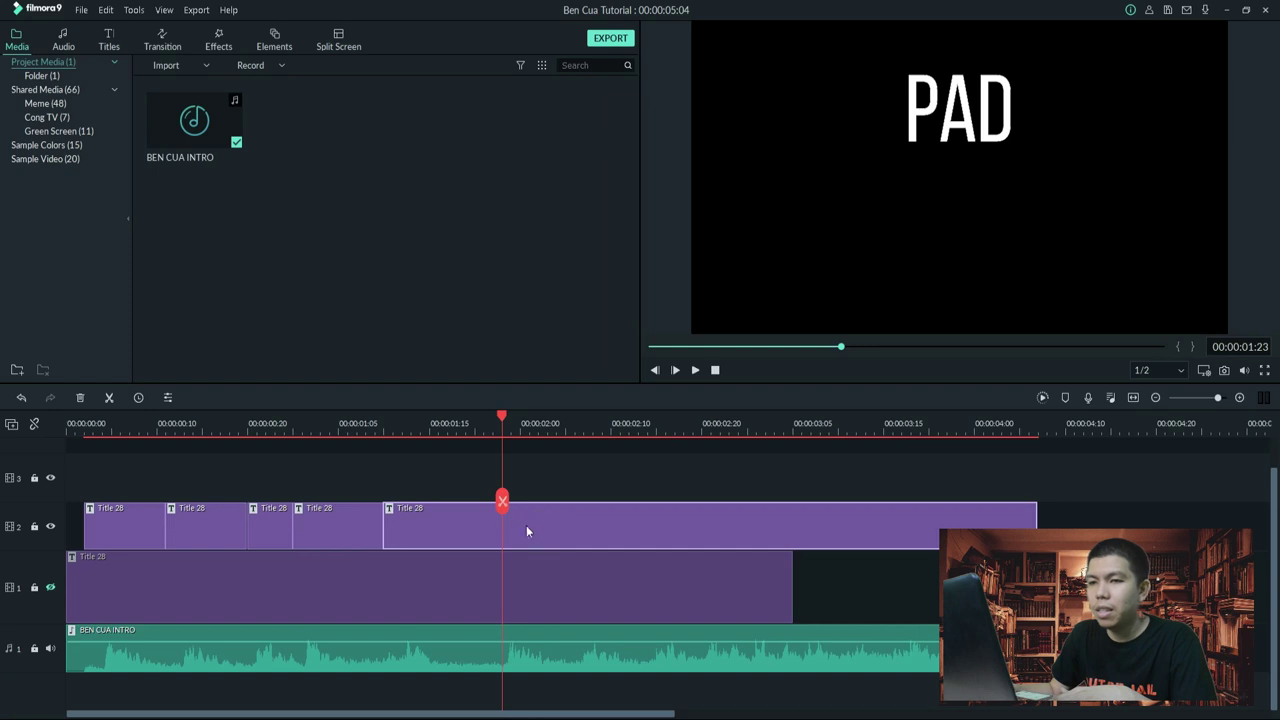
{"action": "left_click", "coordinate": [502, 500]}
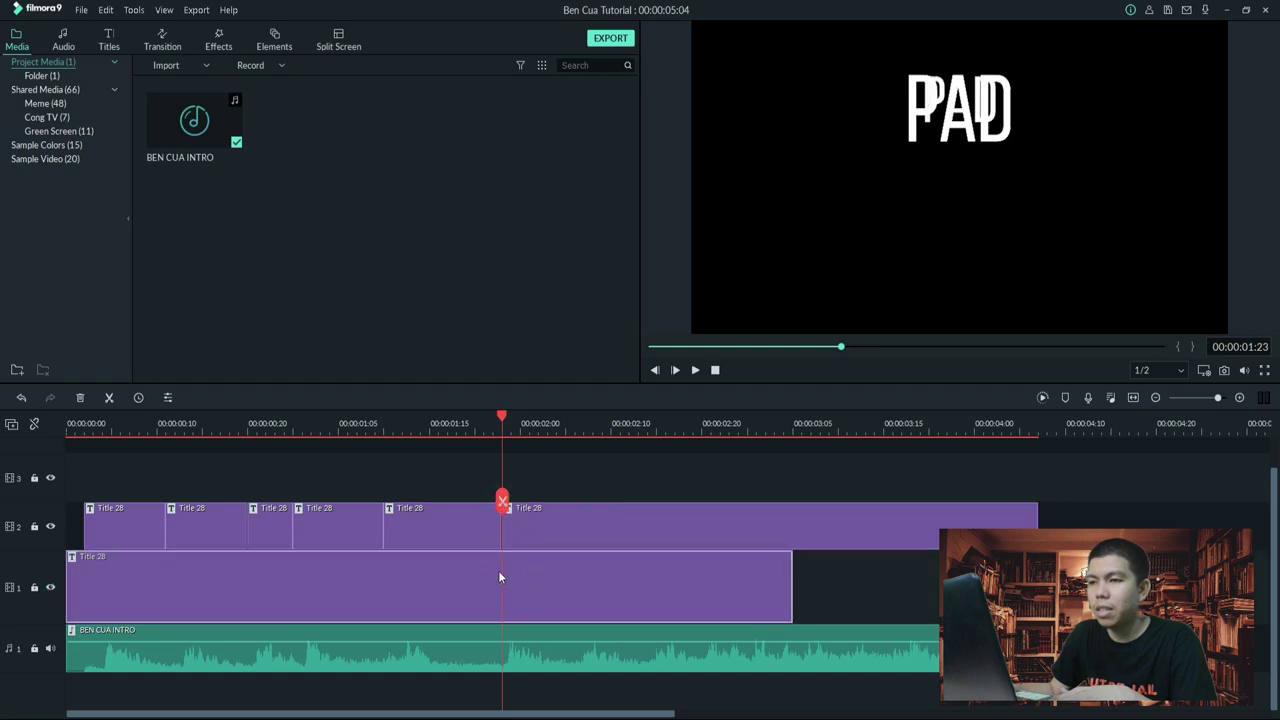
{"action": "left_click", "coordinate": [502, 500]}
Move the second track 1 title to the lower part of the frame, centered, and change its text to the surname.
{"action": "double_click", "coordinate": [562, 591]}
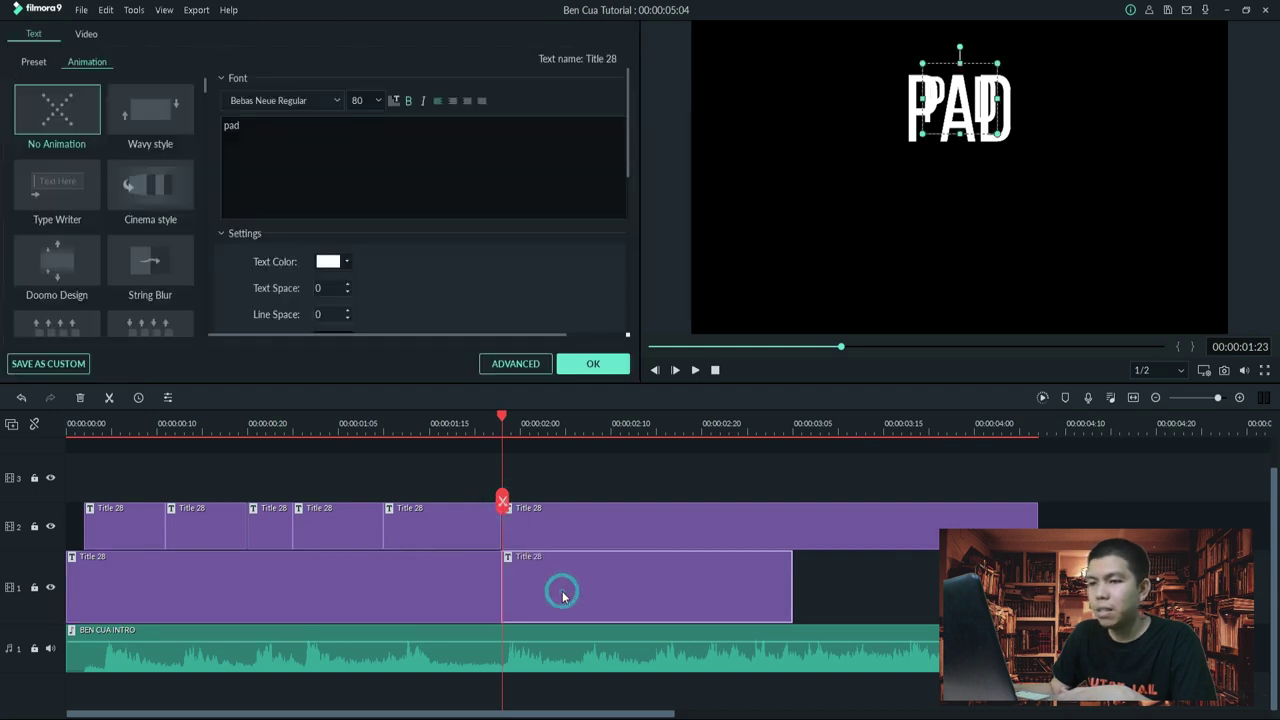
{"action": "left_click_drag", "start_coordinate": [948, 88], "coordinate": [952, 210]}
{"action": "left_click", "coordinate": [320, 148]}
{"action": "type", "text": "atienz"}
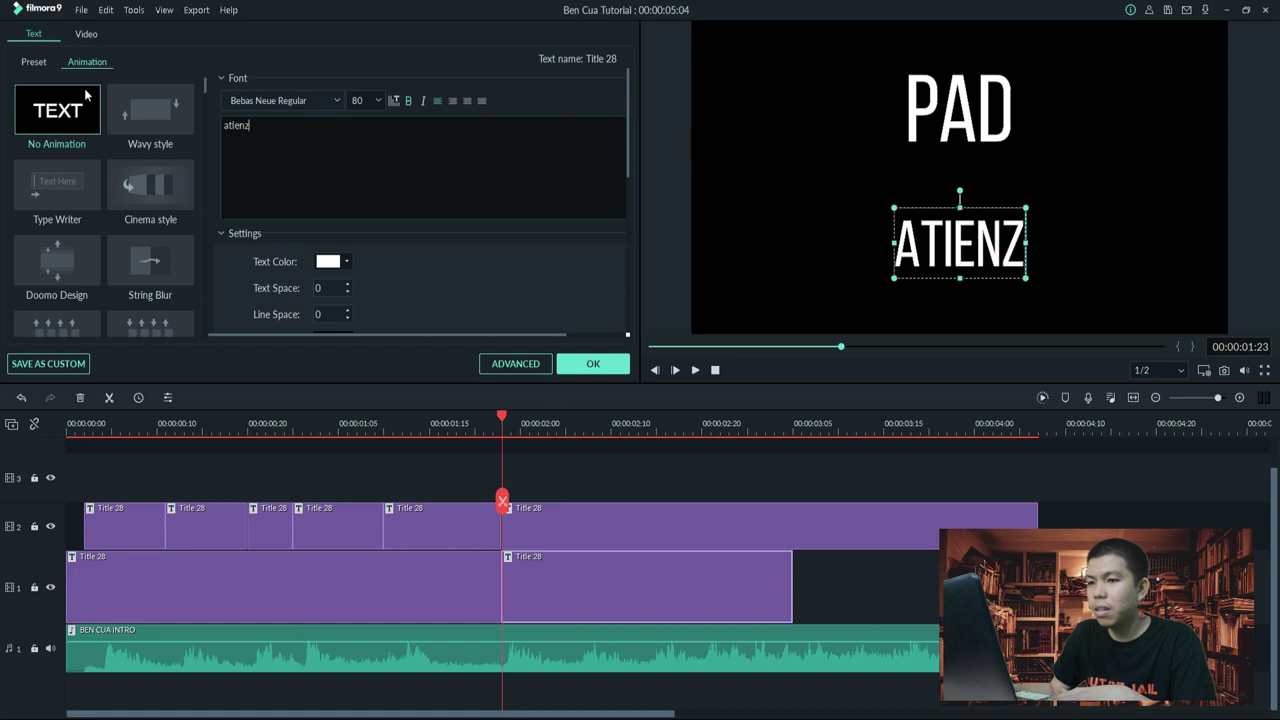
{"action": "type", "text": "a"}
{"action": "left_click", "coordinate": [593, 363]}
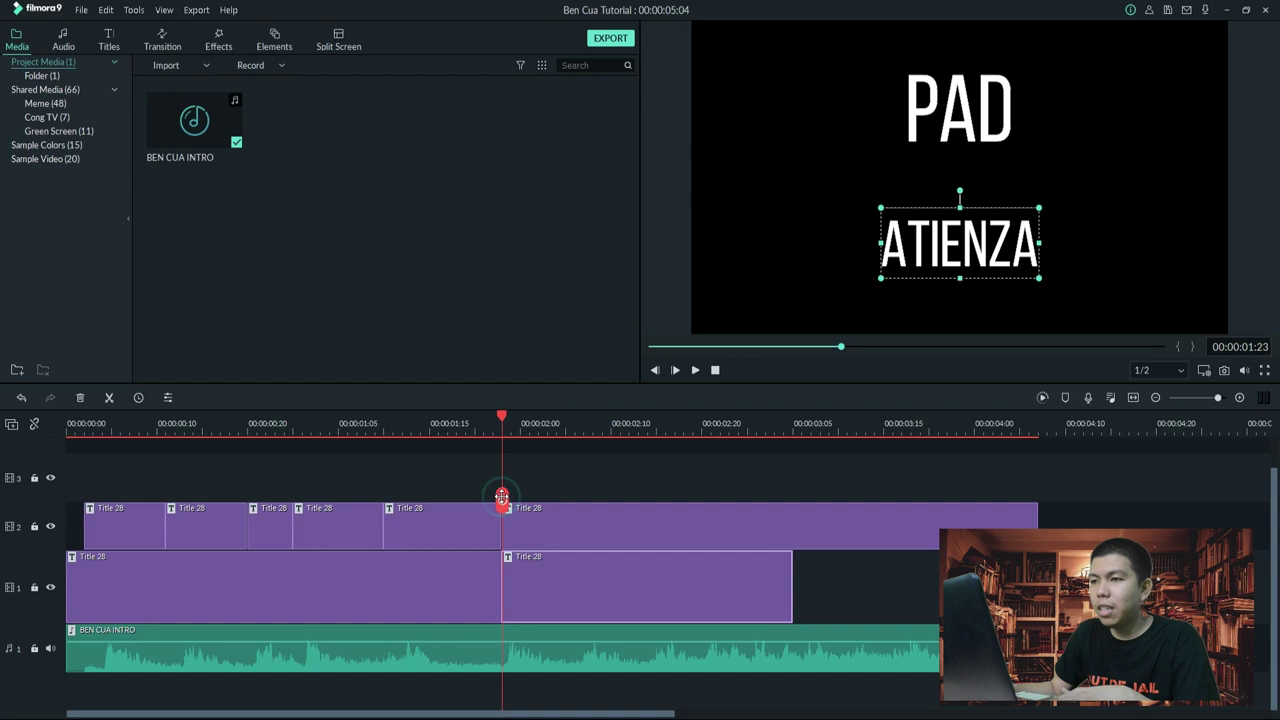
Replace the track 2 title after 00:00:01:23 with a copy of the surname title from track 1.
{"action": "left_click", "coordinate": [586, 537]}
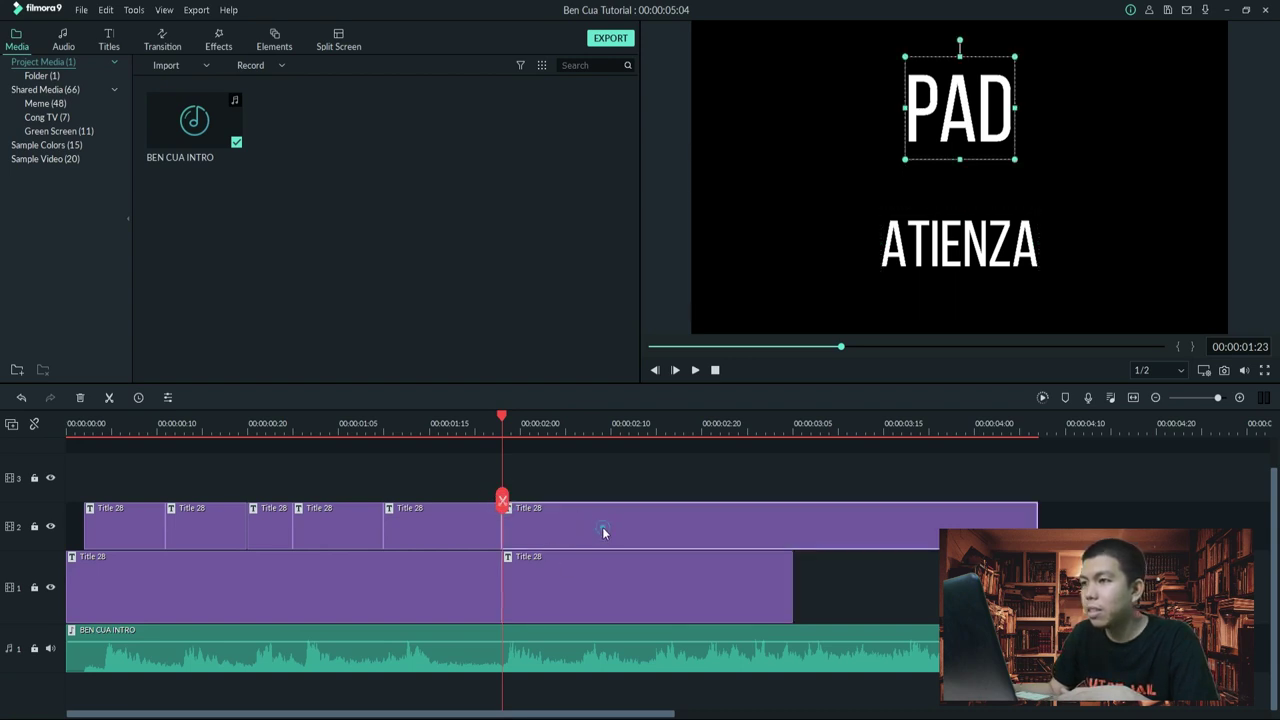
{"action": "key", "text": "Delete"}
{"action": "left_click", "coordinate": [575, 578]}
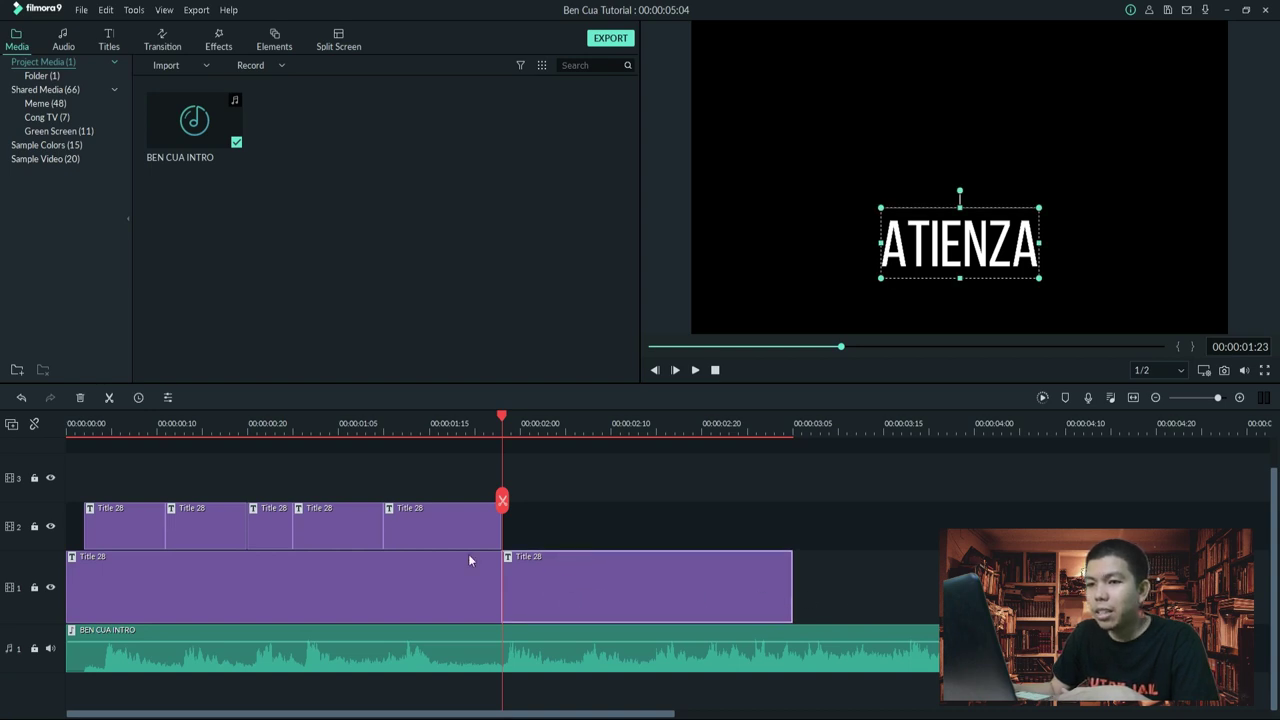
{"action": "left_click", "coordinate": [38, 546]}
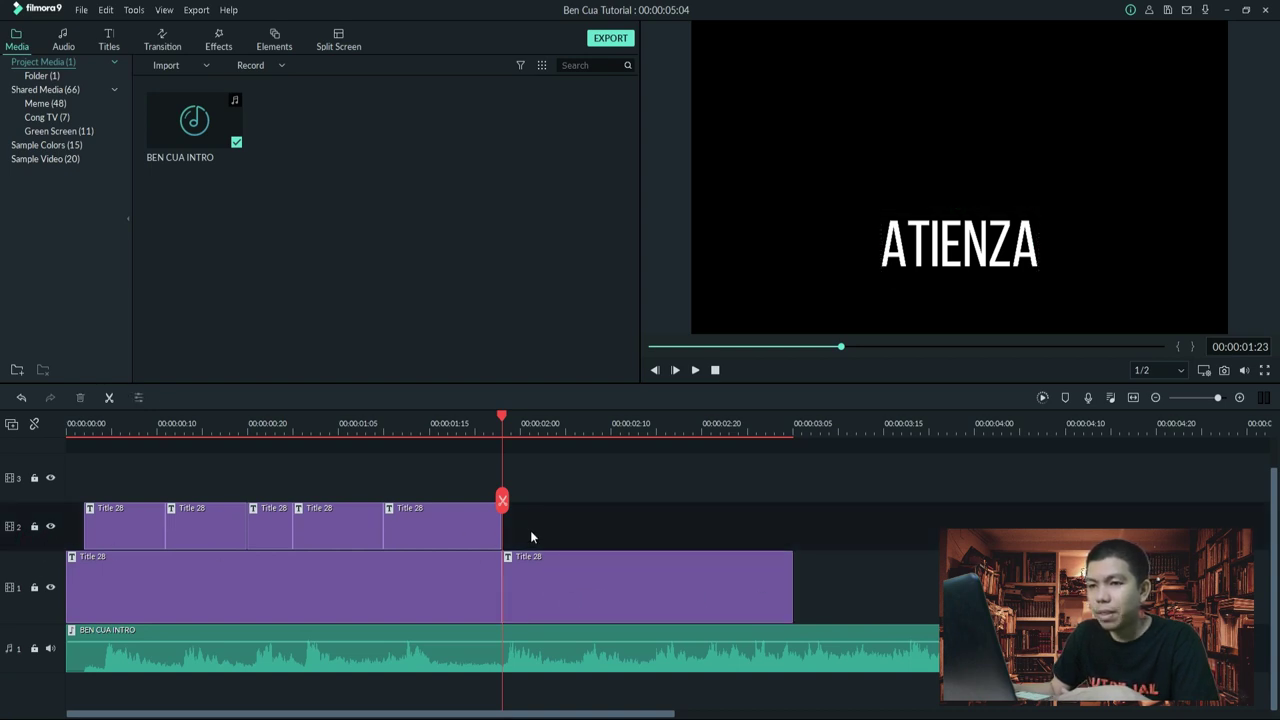
{"action": "key", "text": "ctrl+v"}
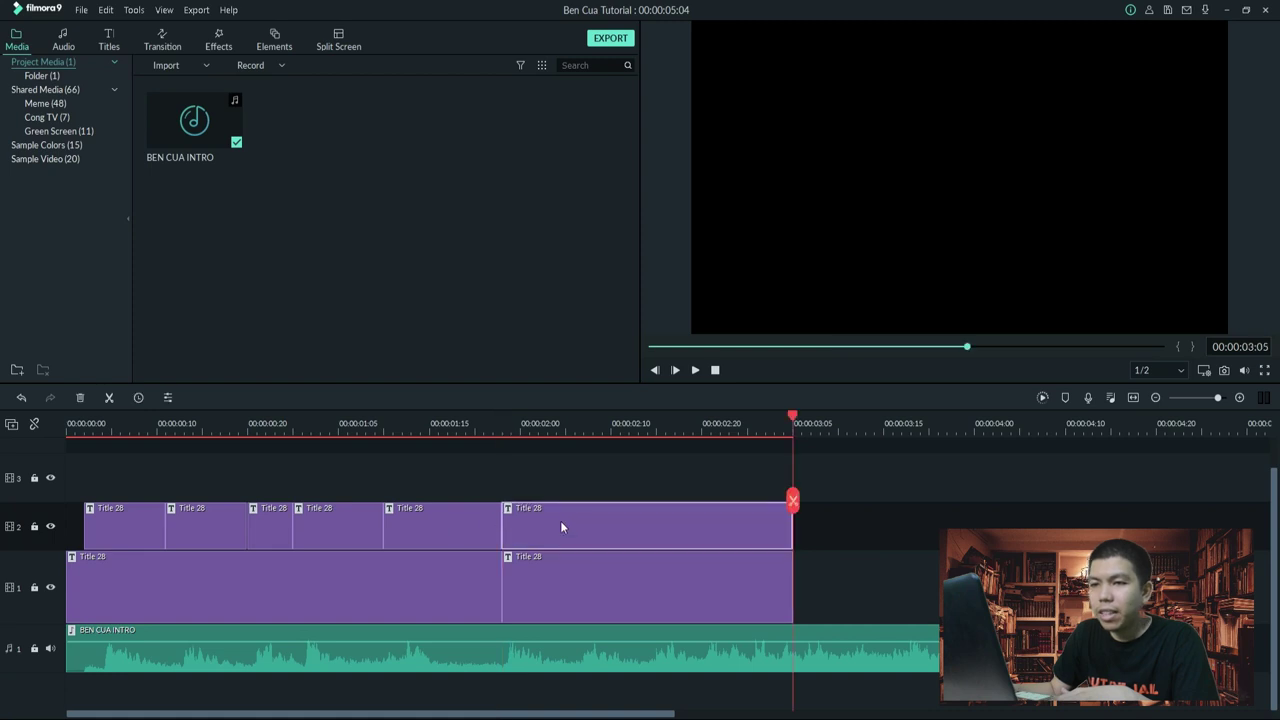
{"action": "left_click", "coordinate": [505, 431]}
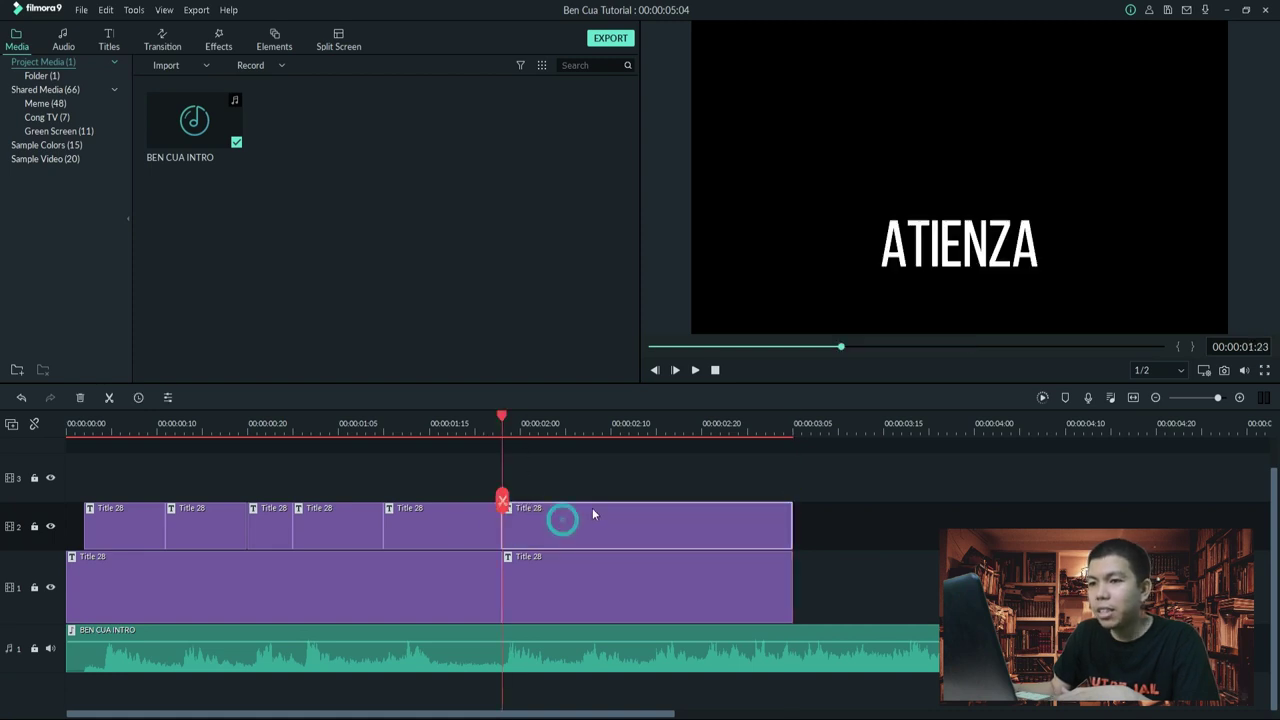
{"action": "left_click_drag", "start_coordinate": [846, 514], "coordinate": [564, 484]}
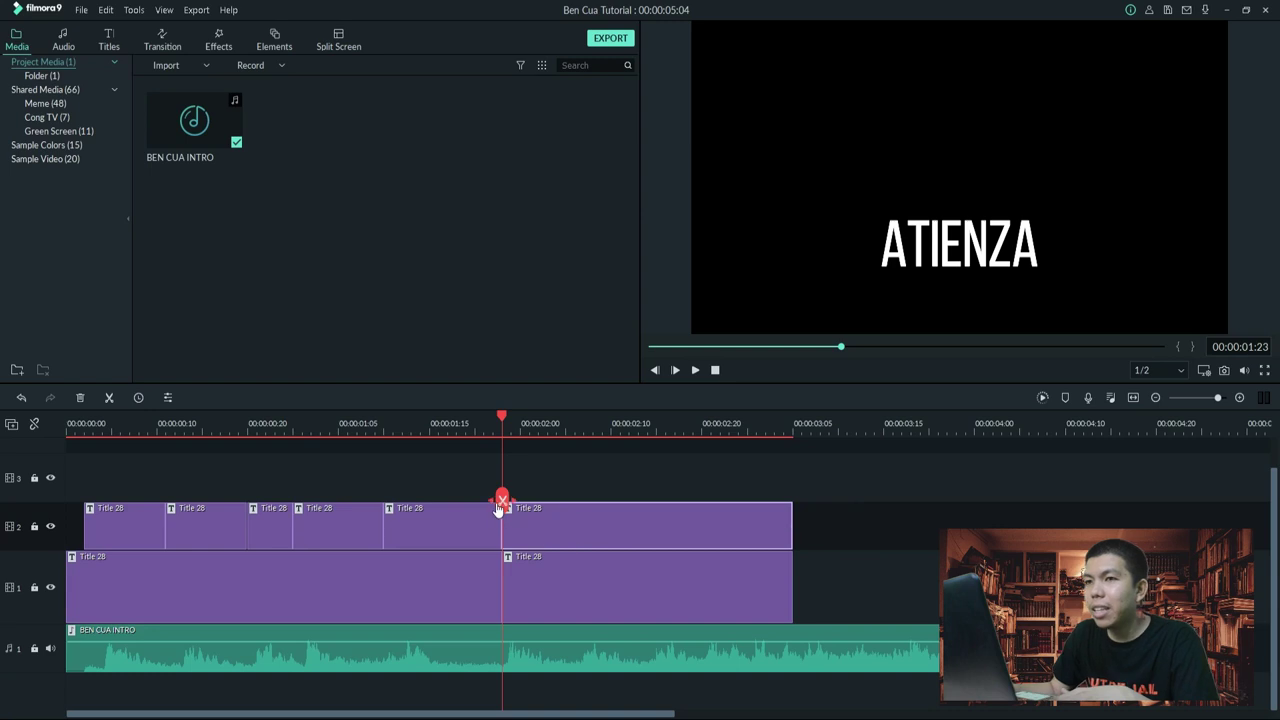
Reduce the copied track 2 title's text to the surname's first two letters and align it over those letters.
{"action": "double_click", "coordinate": [571, 538]}
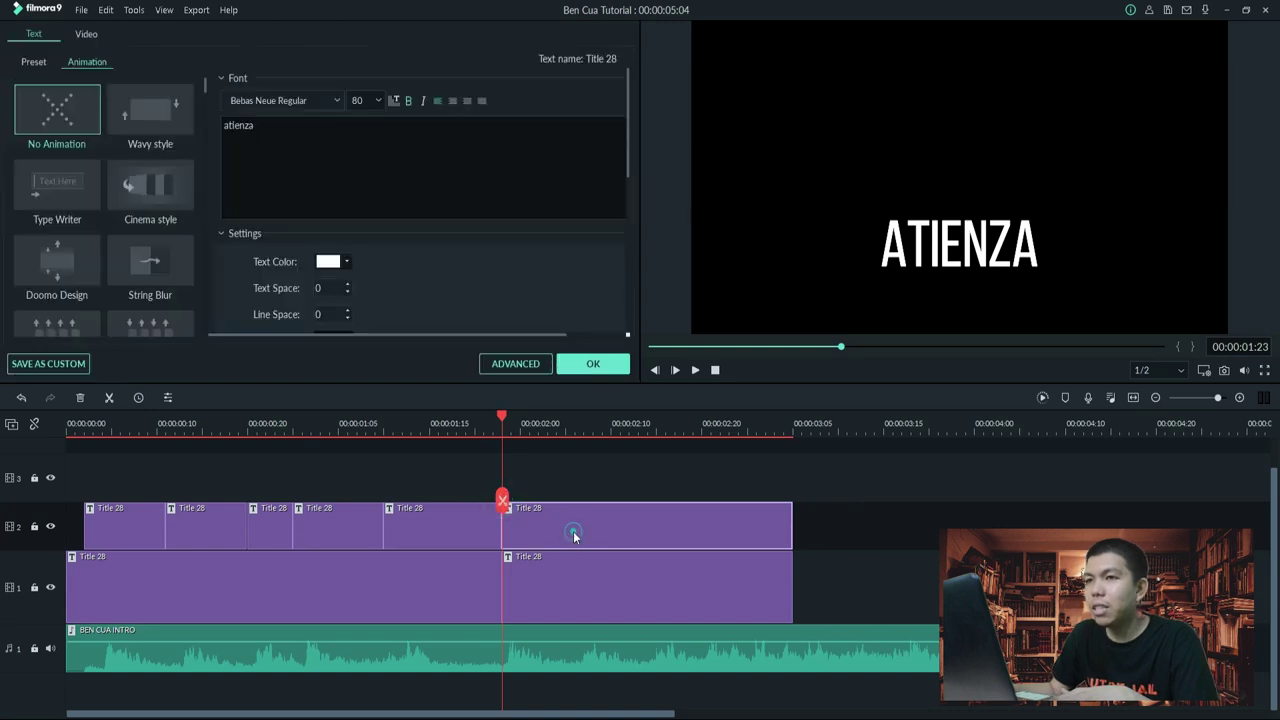
{"action": "left_click_drag", "start_coordinate": [283, 131], "coordinate": [232, 126]}
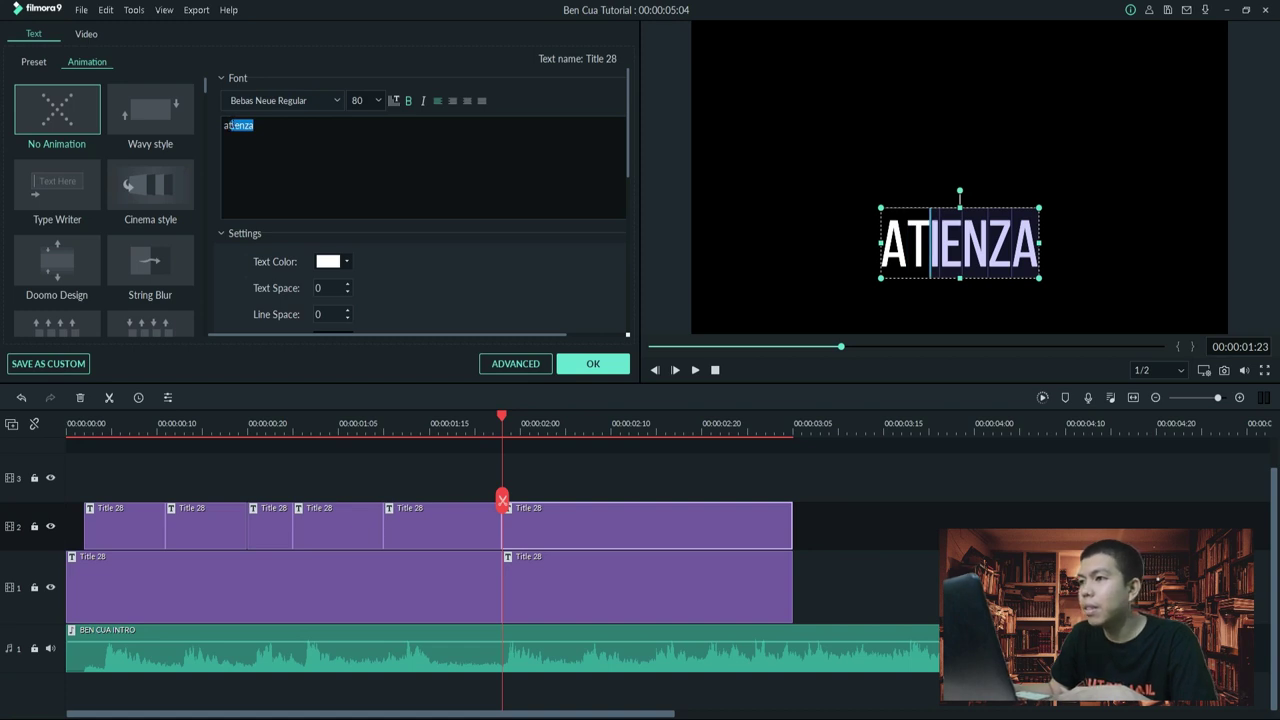
{"action": "key", "text": "BackSpace"}
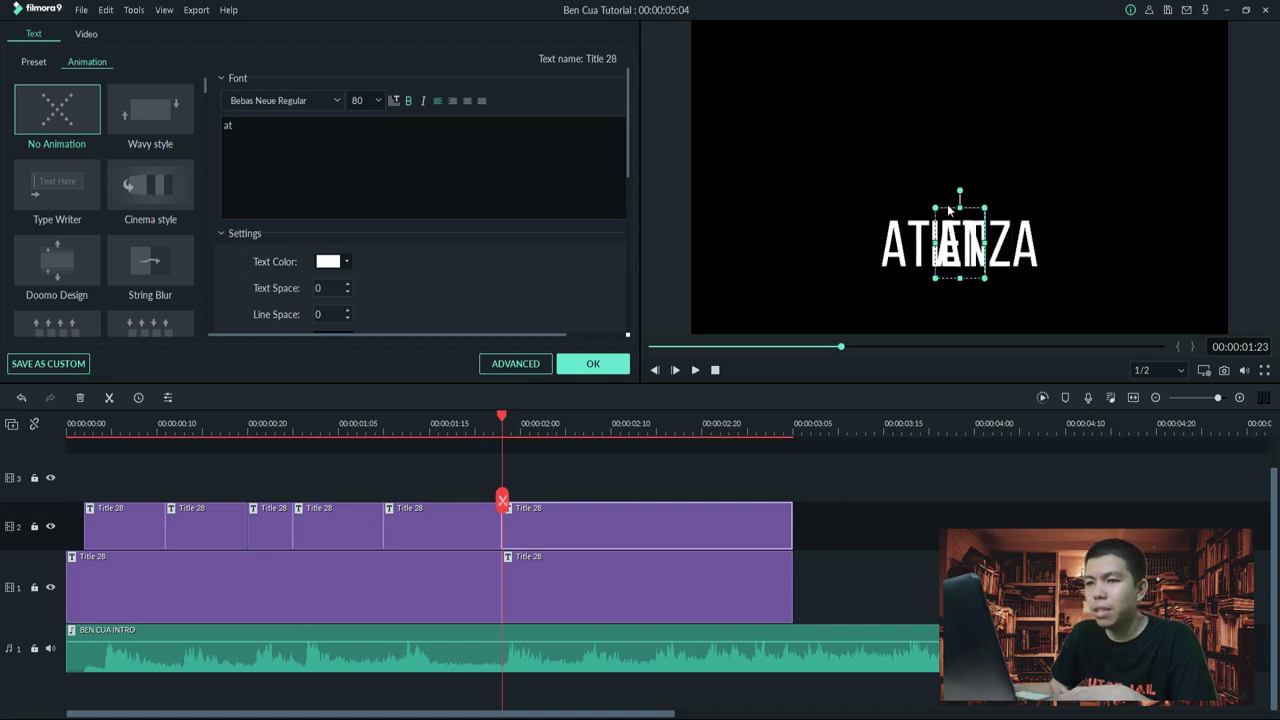
{"action": "left_click_drag", "start_coordinate": [948, 206], "coordinate": [896, 207]}
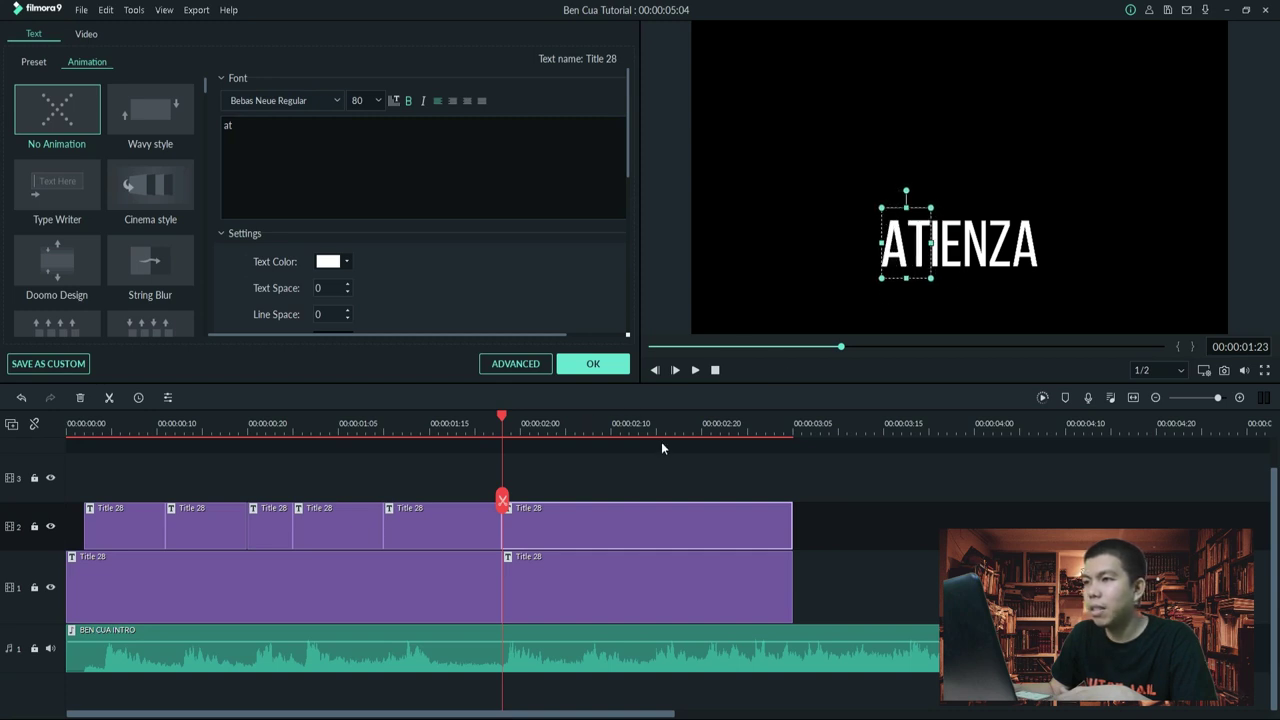
{"action": "left_click", "coordinate": [597, 364]}
Split the two-letter title at 00:00:02:05, change the second part's text to the surname's third to fifth letters and align it over them.
{"action": "left_click_drag", "start_coordinate": [500, 500], "coordinate": [568, 511]}
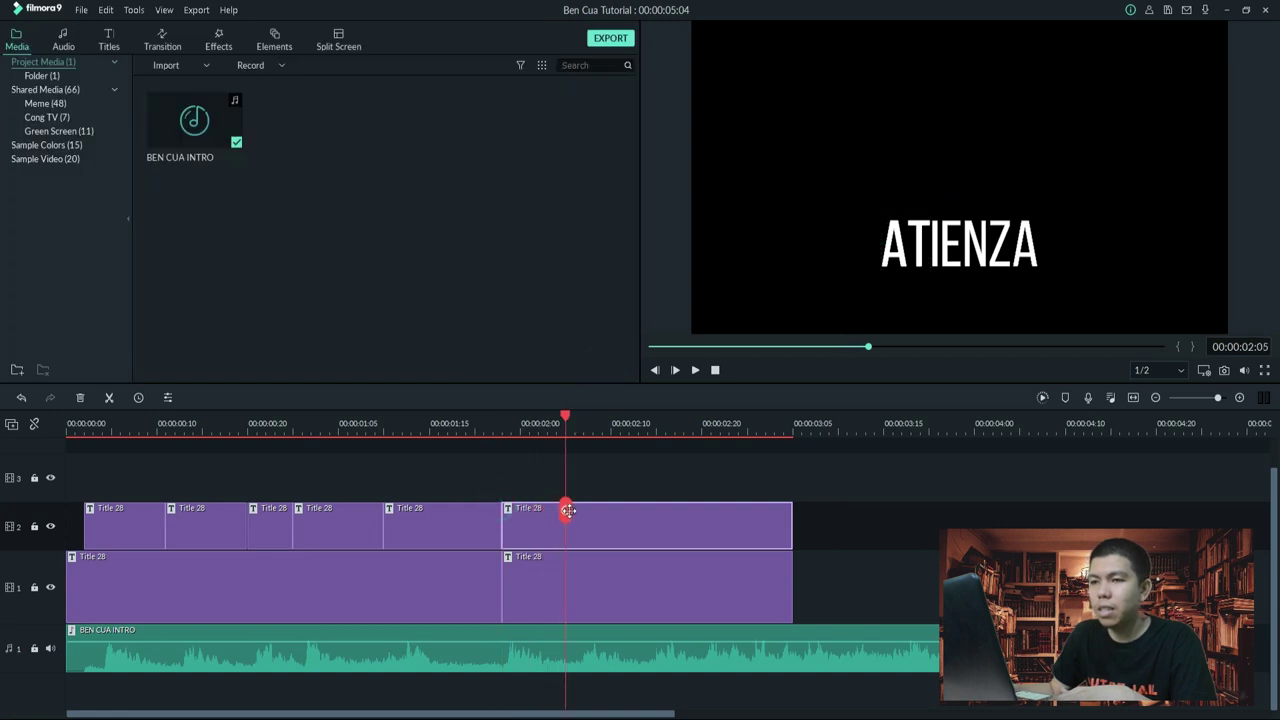
{"action": "left_click", "coordinate": [566, 507]}
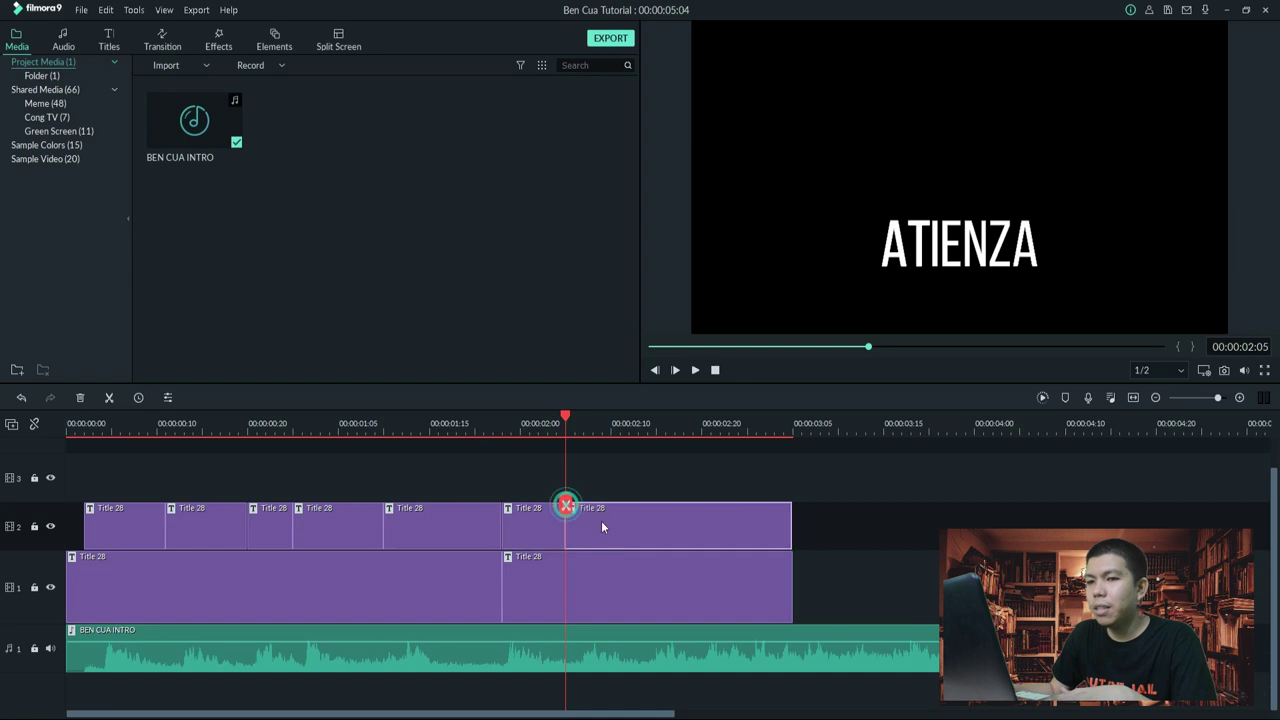
{"action": "double_click", "coordinate": [612, 526]}
{"action": "double_click", "coordinate": [320, 148]}
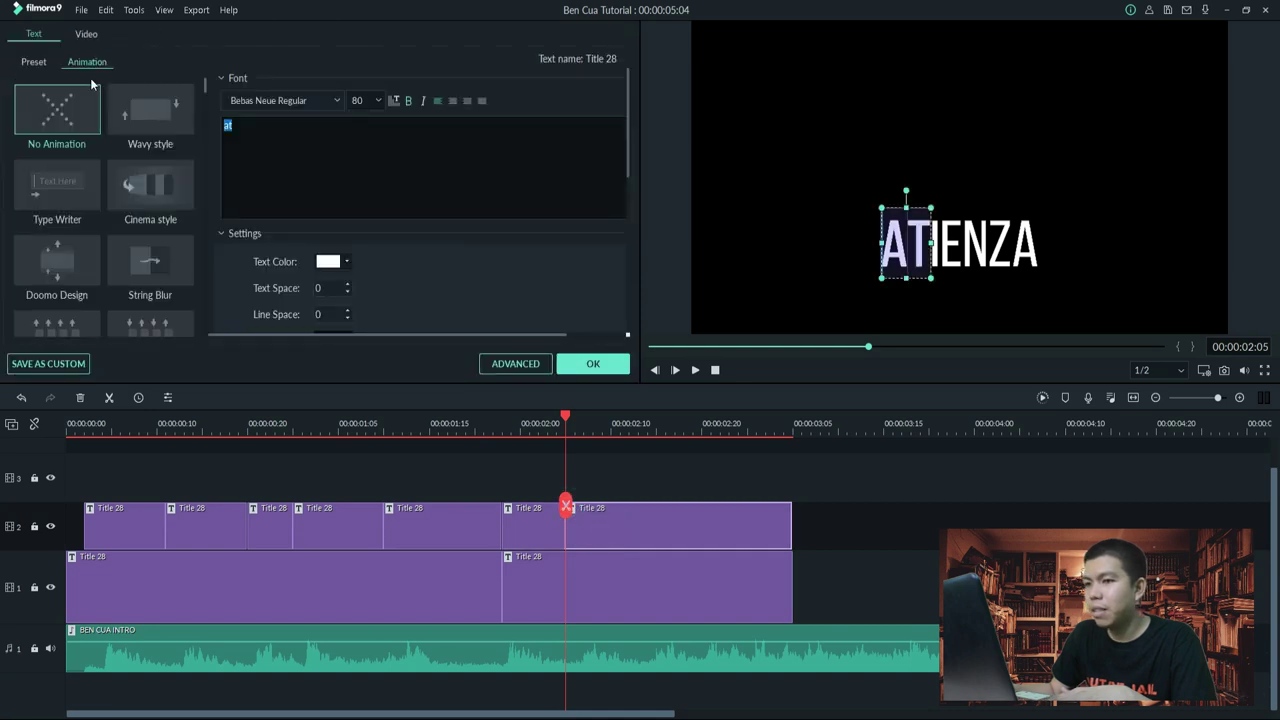
{"action": "type", "text": "ien"}
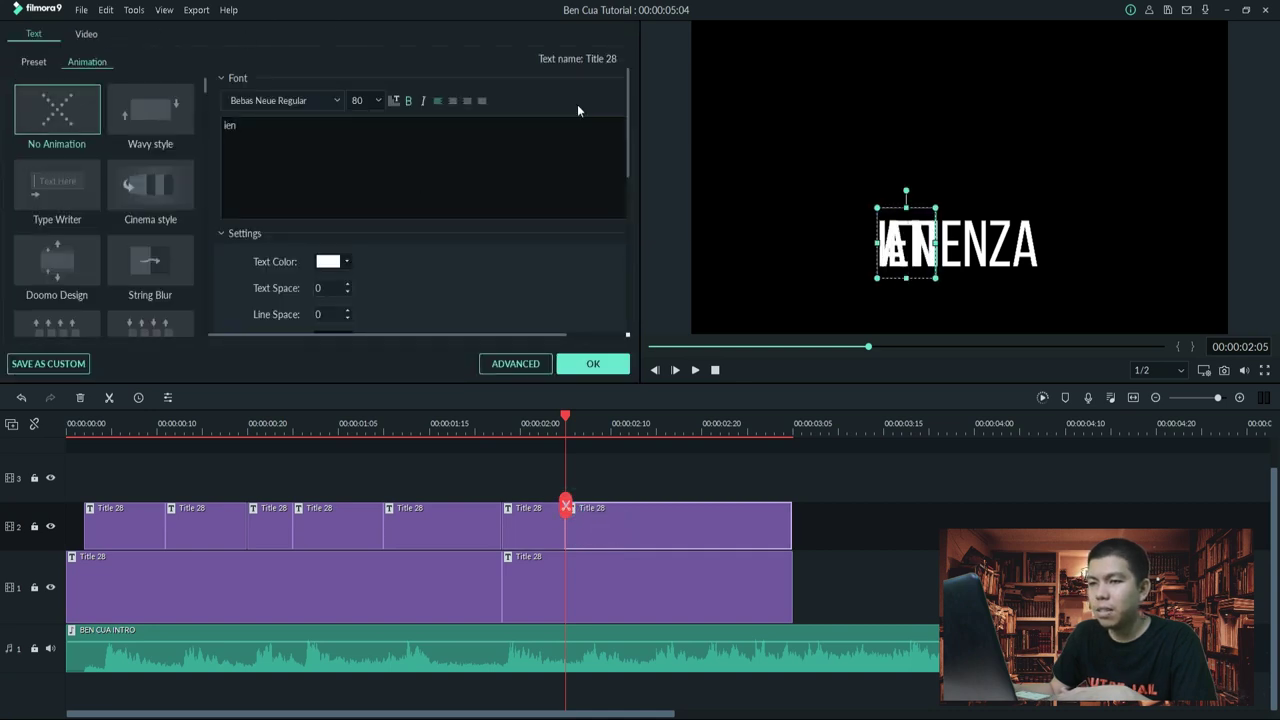
{"action": "left_click_drag", "start_coordinate": [891, 207], "coordinate": [946, 207]}
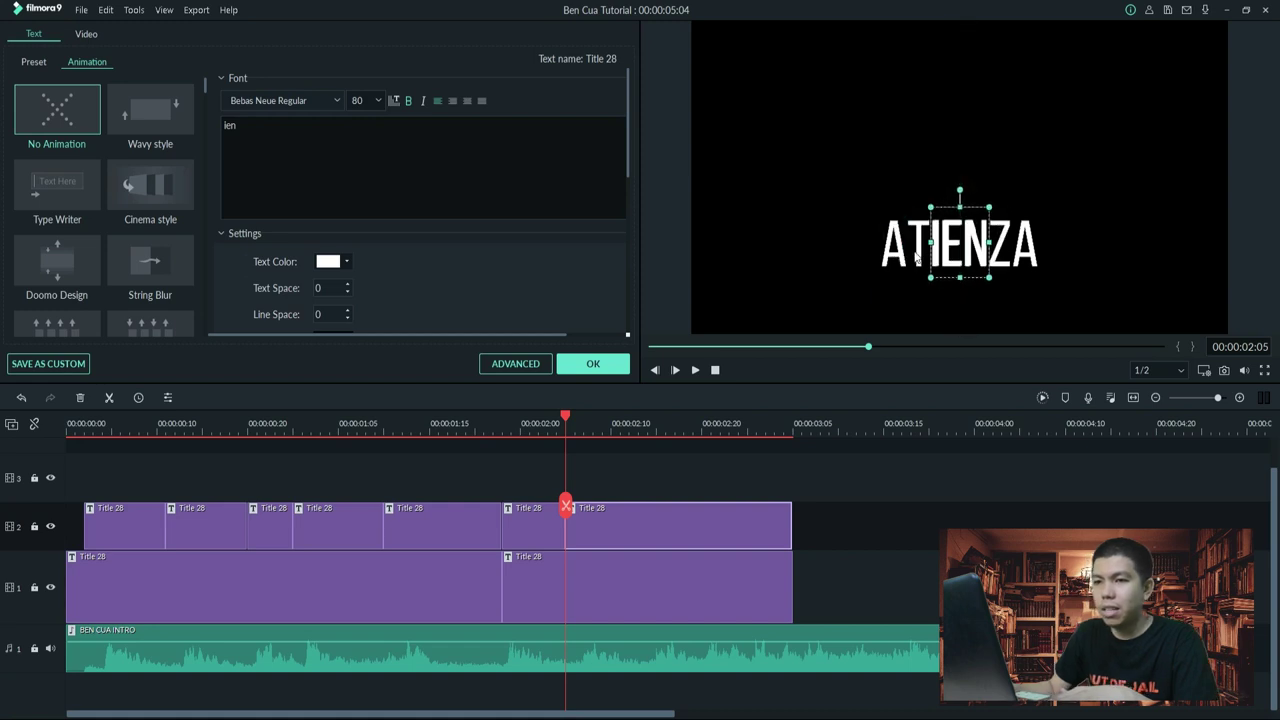
{"action": "left_click", "coordinate": [593, 364]}
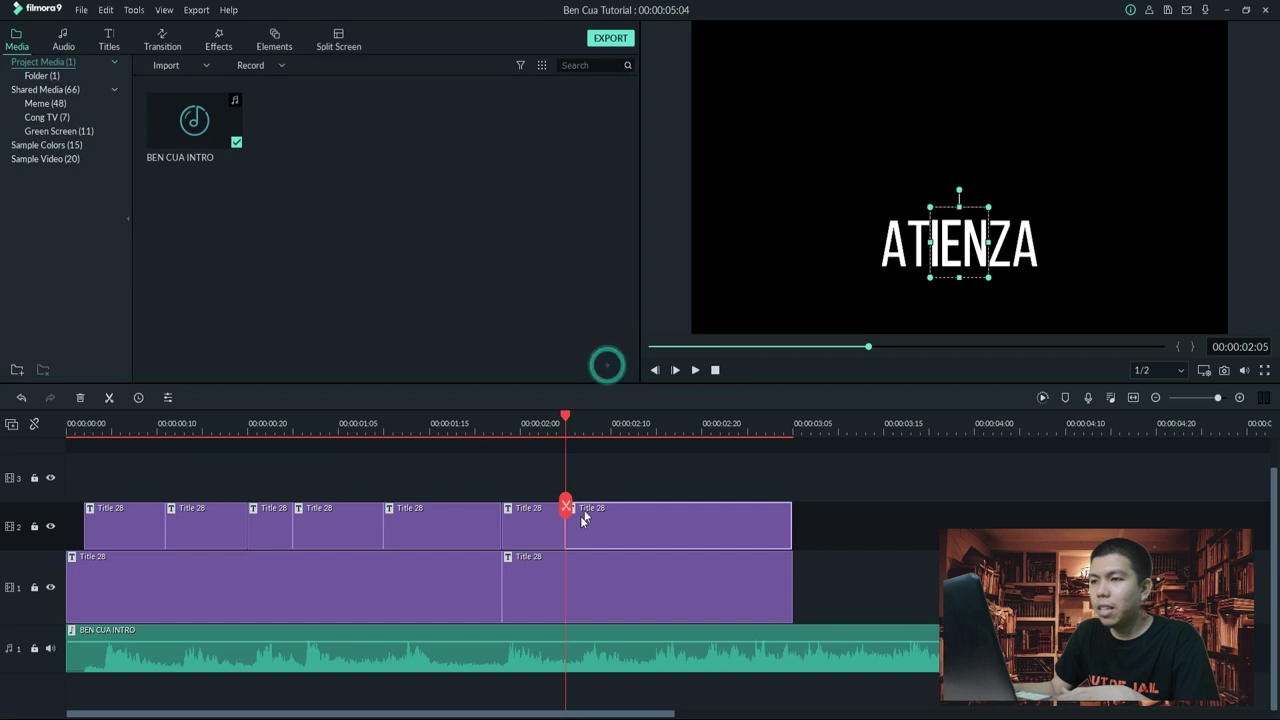
Split the three-letter title at 00:00:02:13, change the second part's text to the surname's last two letters and align it over them.
{"action": "left_click_drag", "start_coordinate": [566, 508], "coordinate": [645, 503]}
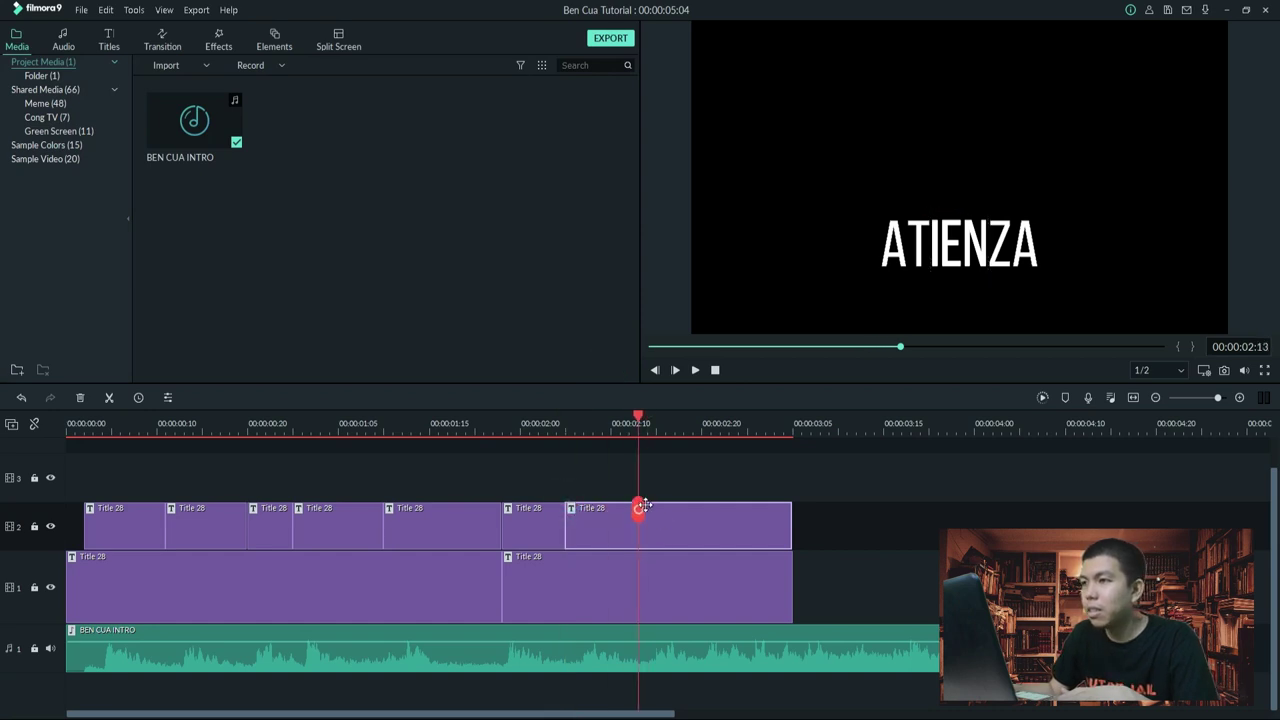
{"action": "left_click", "coordinate": [639, 510]}
{"action": "double_click", "coordinate": [674, 519]}
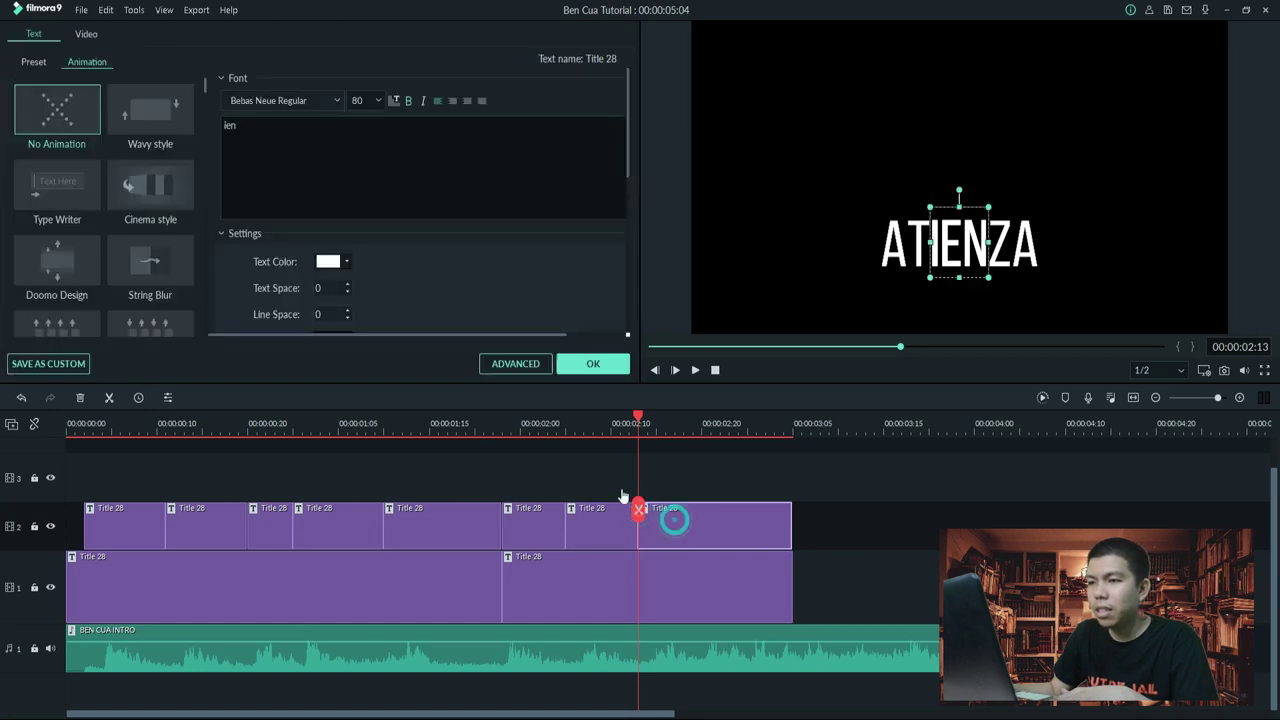
{"action": "left_click", "coordinate": [376, 174]}
{"action": "type", "text": "za"}
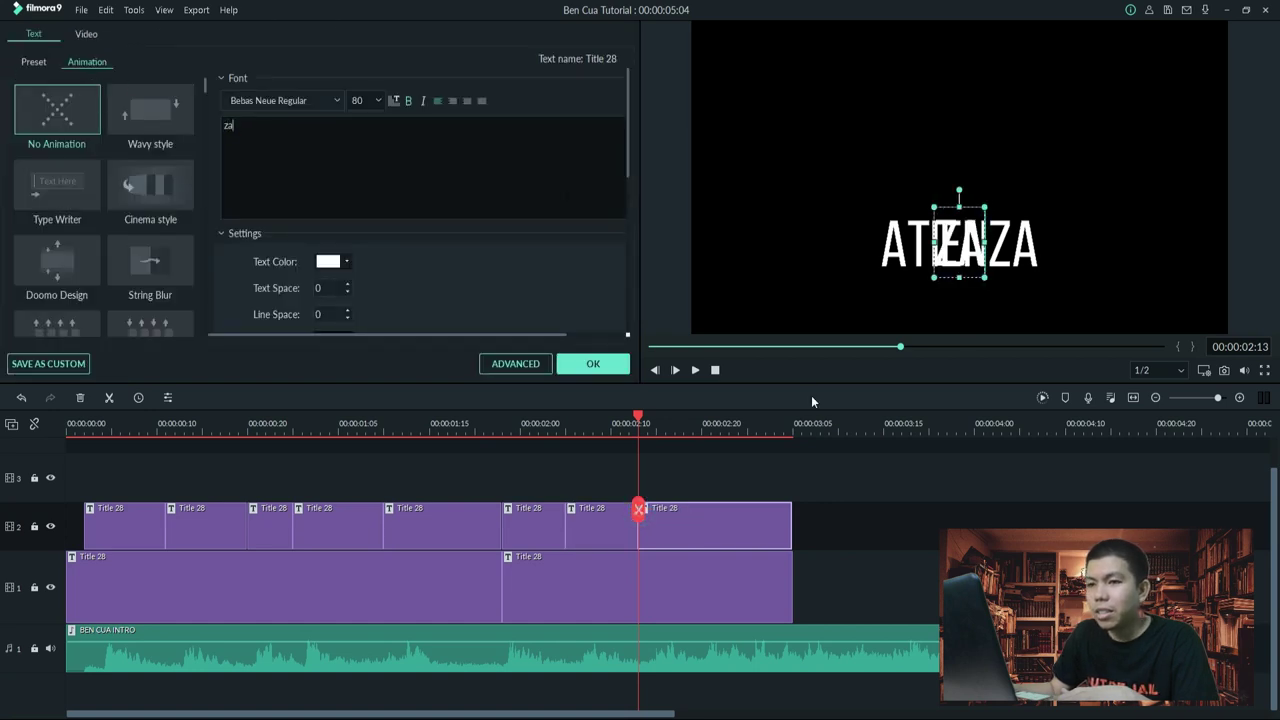
{"action": "left_click_drag", "start_coordinate": [946, 206], "coordinate": [1000, 206]}
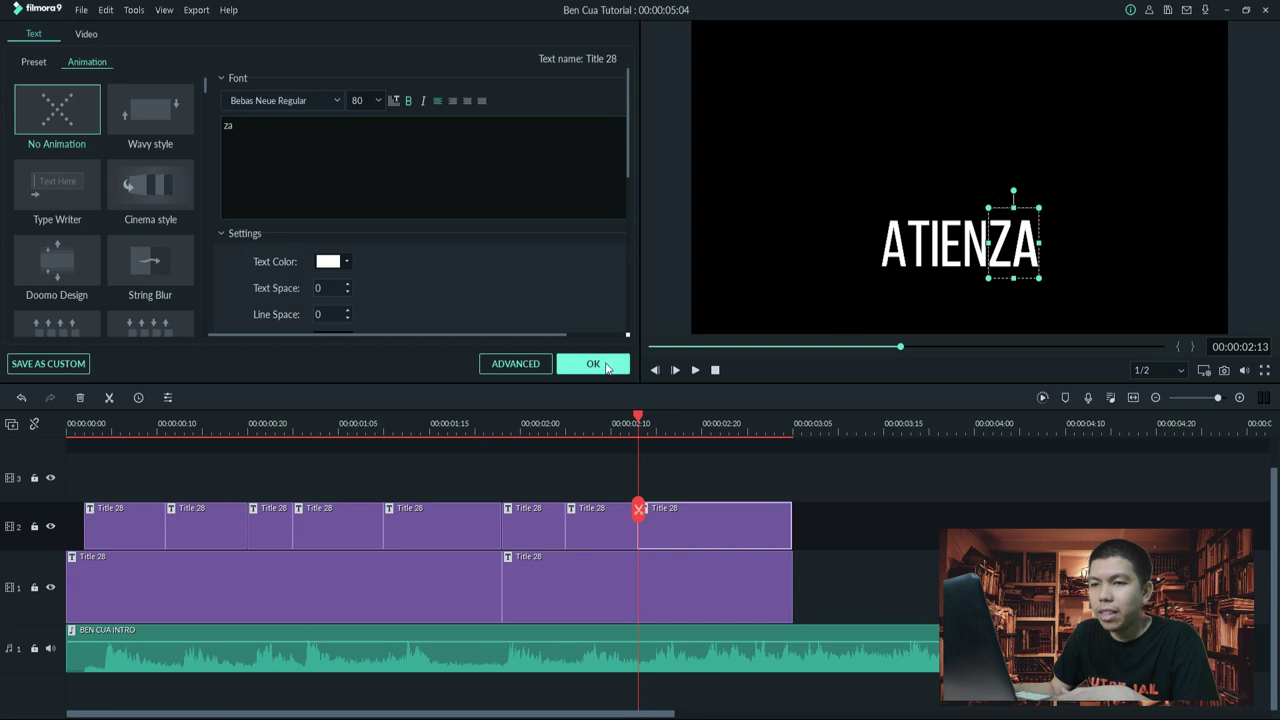
{"action": "left_click", "coordinate": [606, 367]}
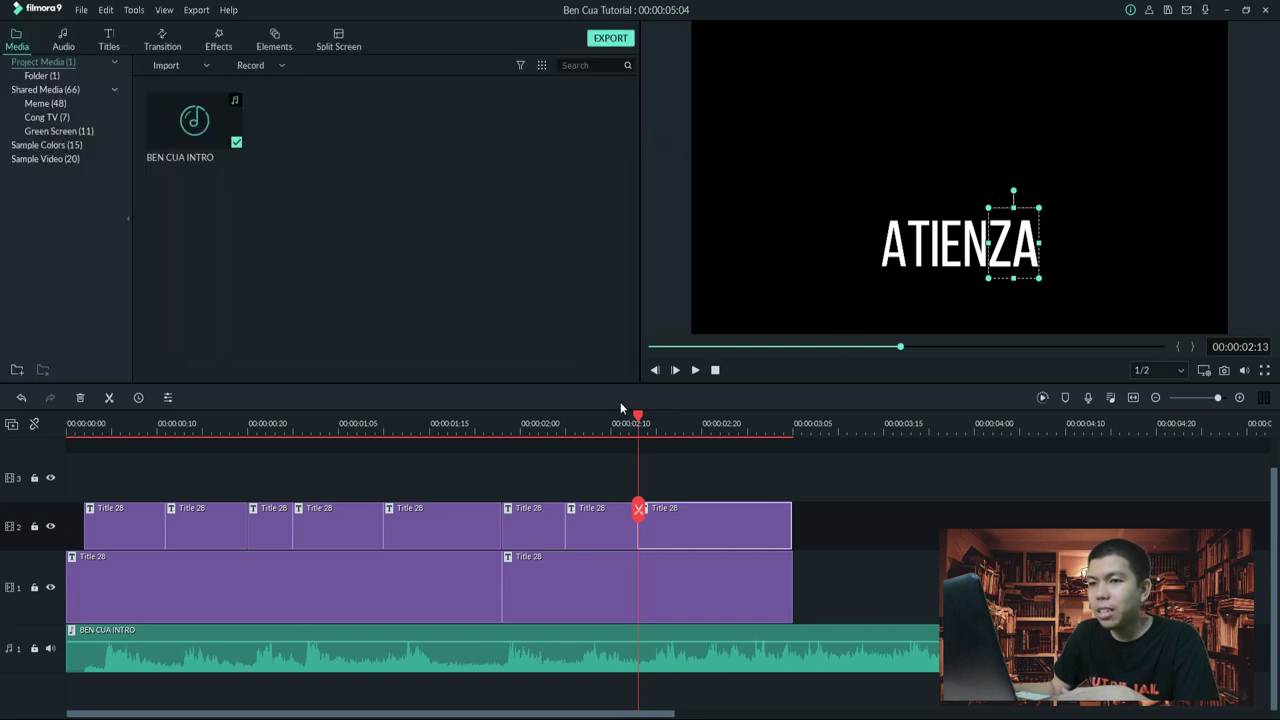
Split the last track 2 title at 00:00:02:19, change the second part's text to the full surname and align it over the track 1 surname.
{"action": "left_click_drag", "start_coordinate": [640, 515], "coordinate": [693, 512]}
{"action": "left_click", "coordinate": [693, 508]}
{"action": "double_click", "coordinate": [988, 210]}
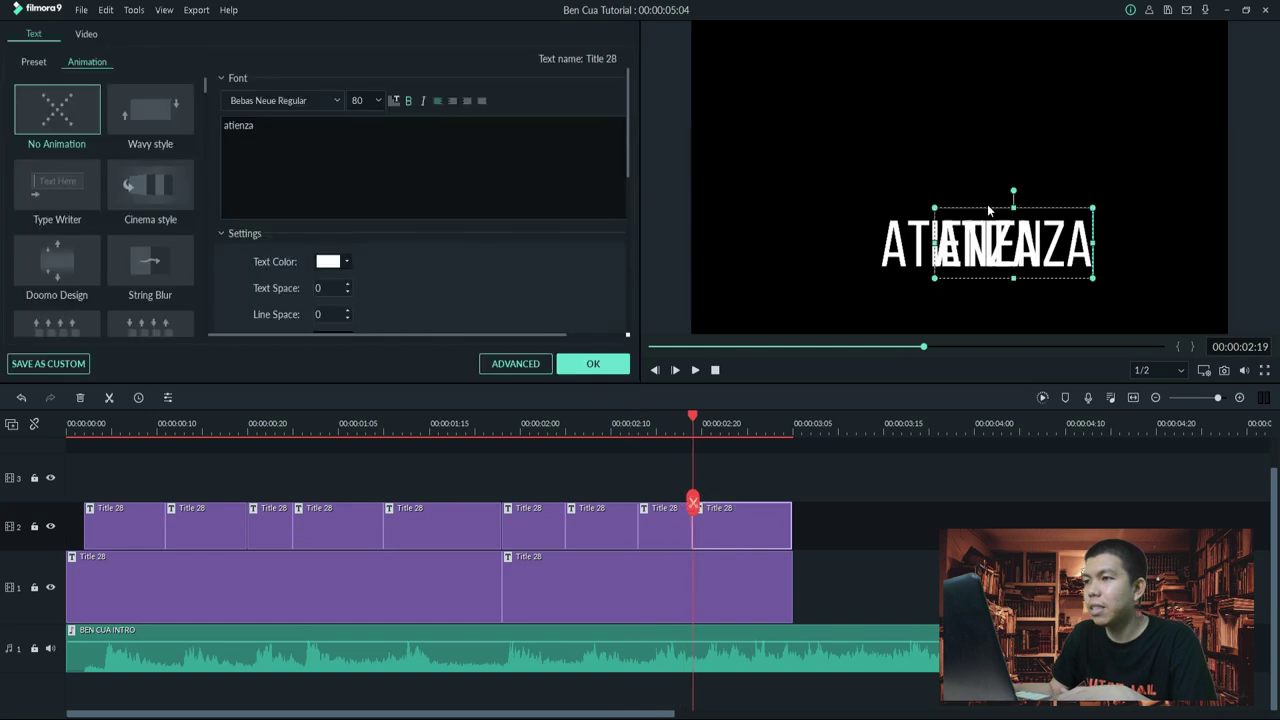
{"action": "left_click_drag", "start_coordinate": [988, 207], "coordinate": [938, 205]}
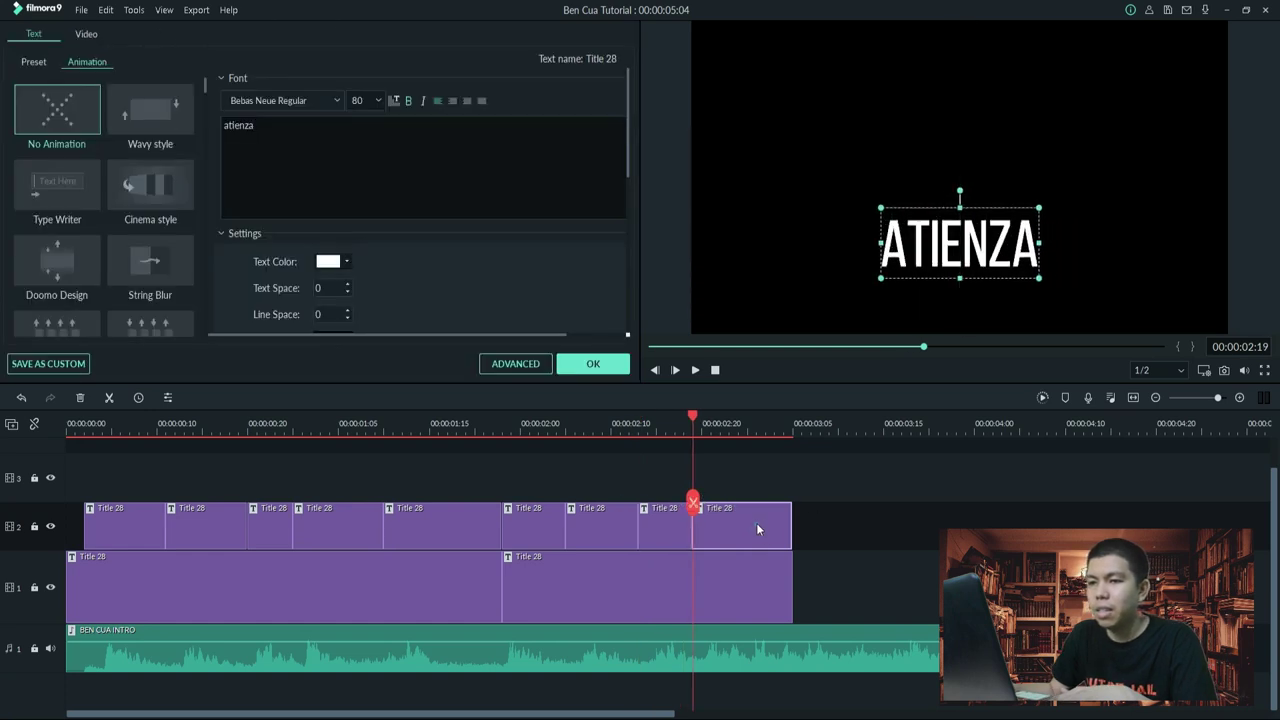
Hide track 1 and play the sequence to check the timing of the highlighted titles on track 2.
{"action": "left_click", "coordinate": [50, 587]}
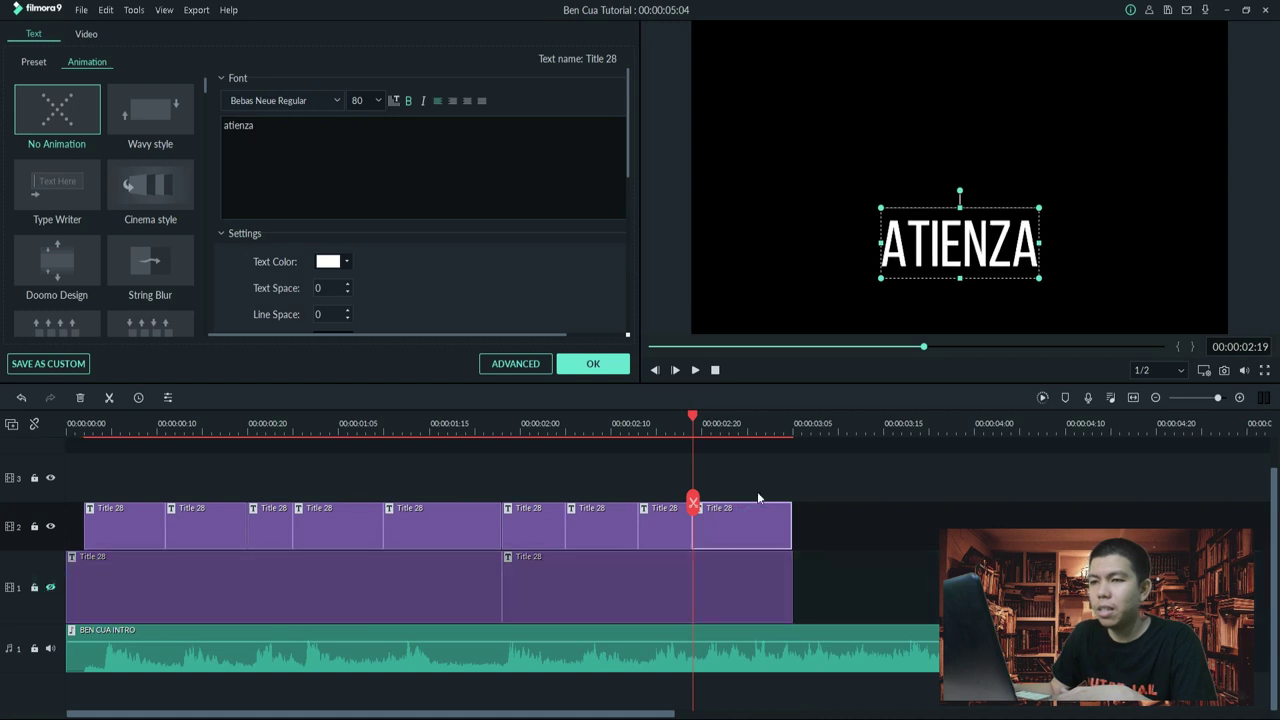
{"action": "left_click", "coordinate": [712, 370]}
{"action": "key", "text": "space"}
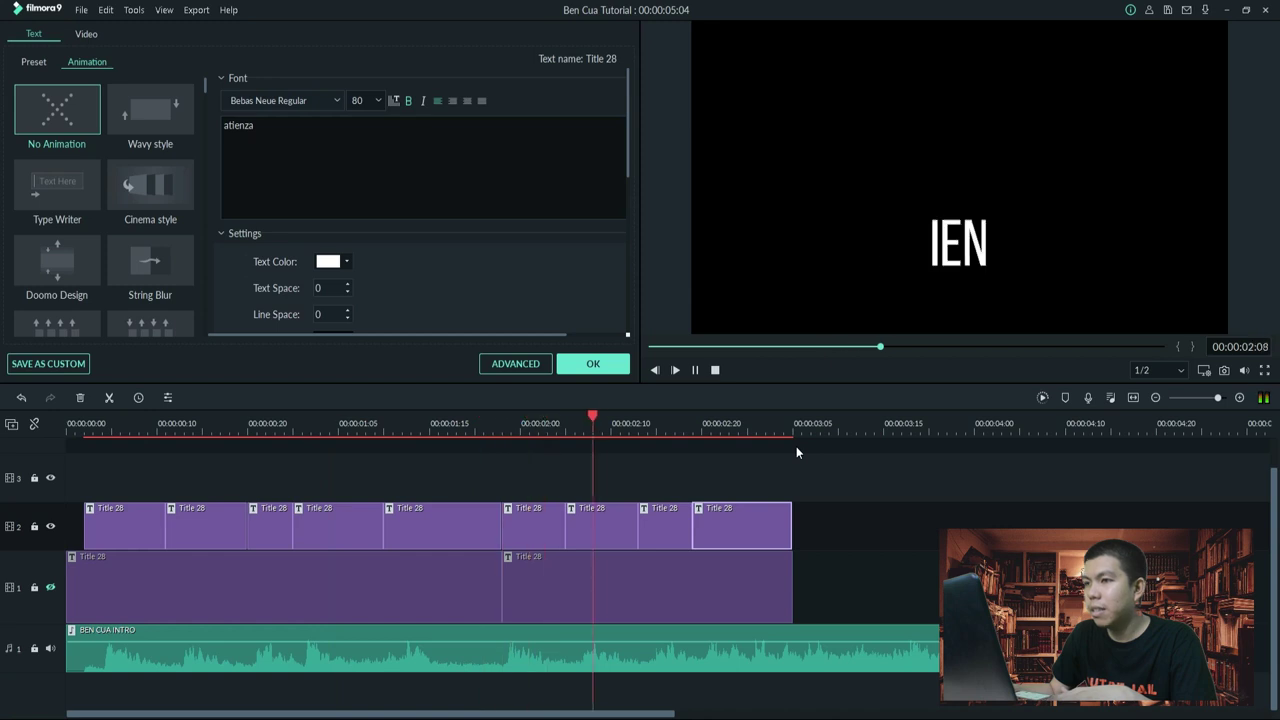
{"action": "key", "text": "space"}
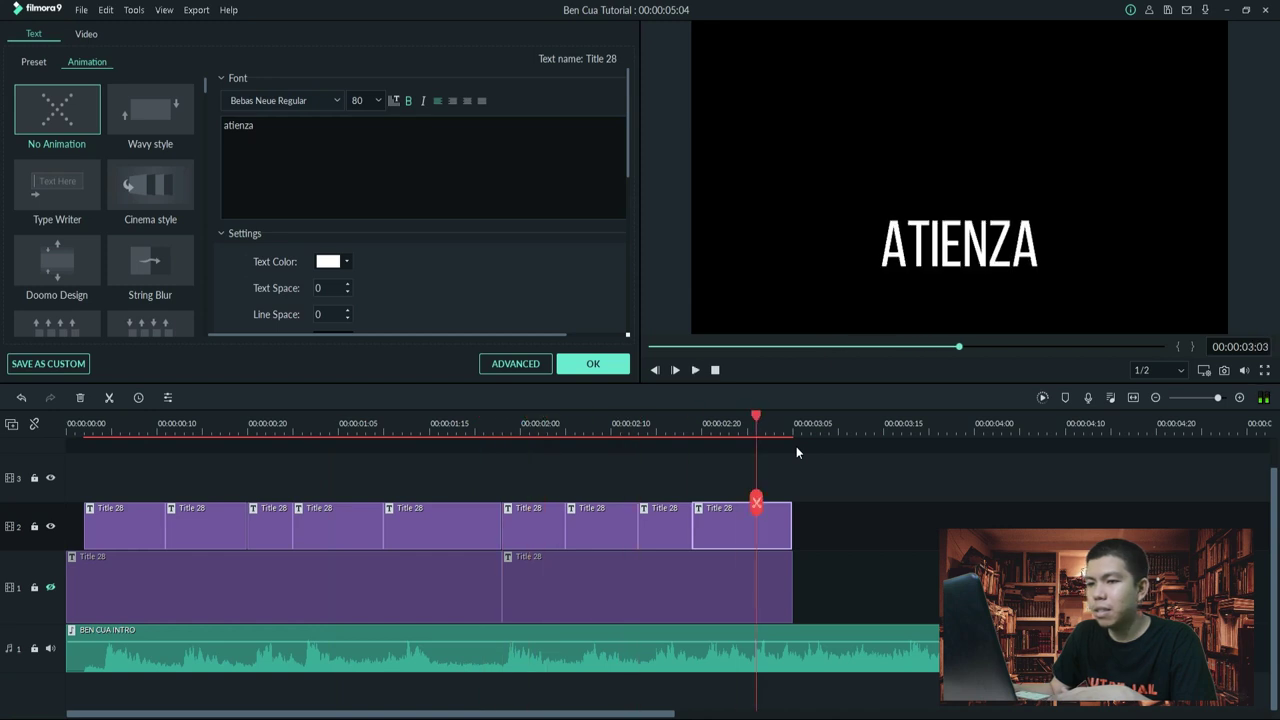
{"action": "left_click", "coordinate": [711, 423]}
{"action": "left_click", "coordinate": [593, 364]}
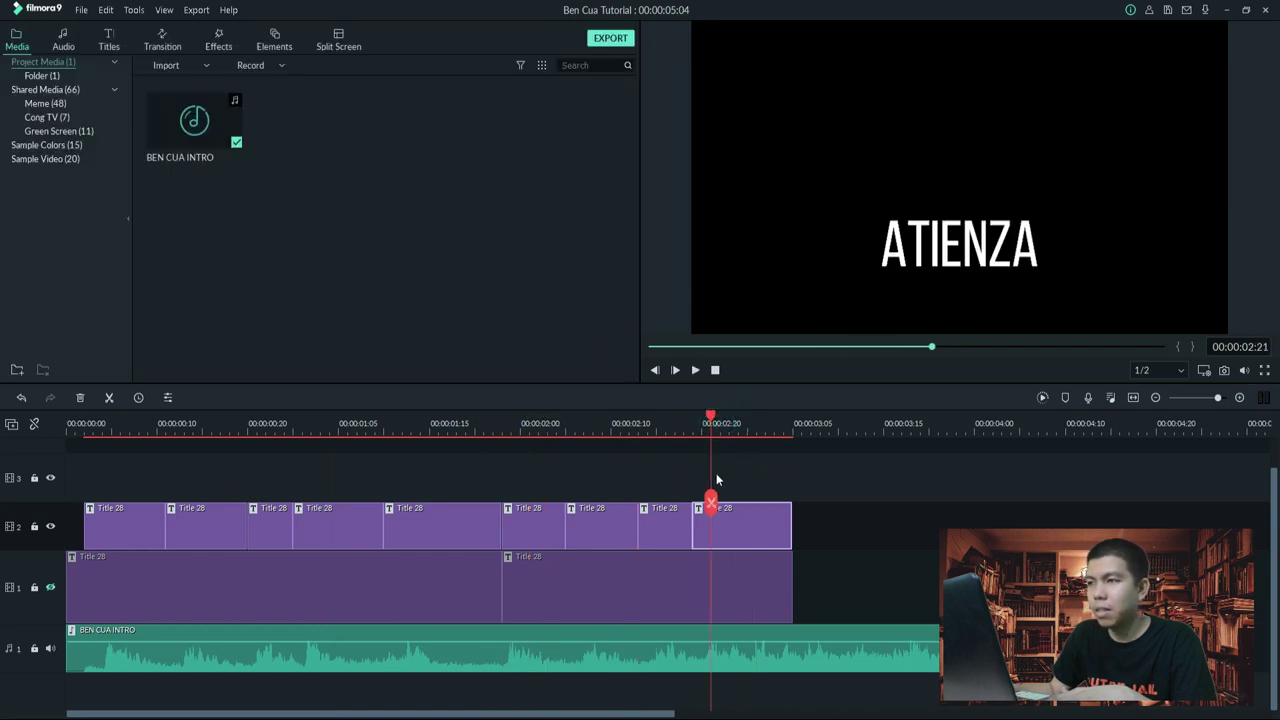
Split the full-surname title on track 2 at 00:00:02:21 and delete the part after the cut.
{"action": "scroll", "coordinate": [704, 462], "scroll_direction": "up", "scroll_amount": 2}
{"action": "mouse_move", "coordinate": [690, 458]}
{"action": "left_mouse_down"}
{"action": "mouse_move", "coordinate": [743, 448]}
{"action": "mouse_move", "coordinate": [699, 444]}
{"action": "left_mouse_up"}
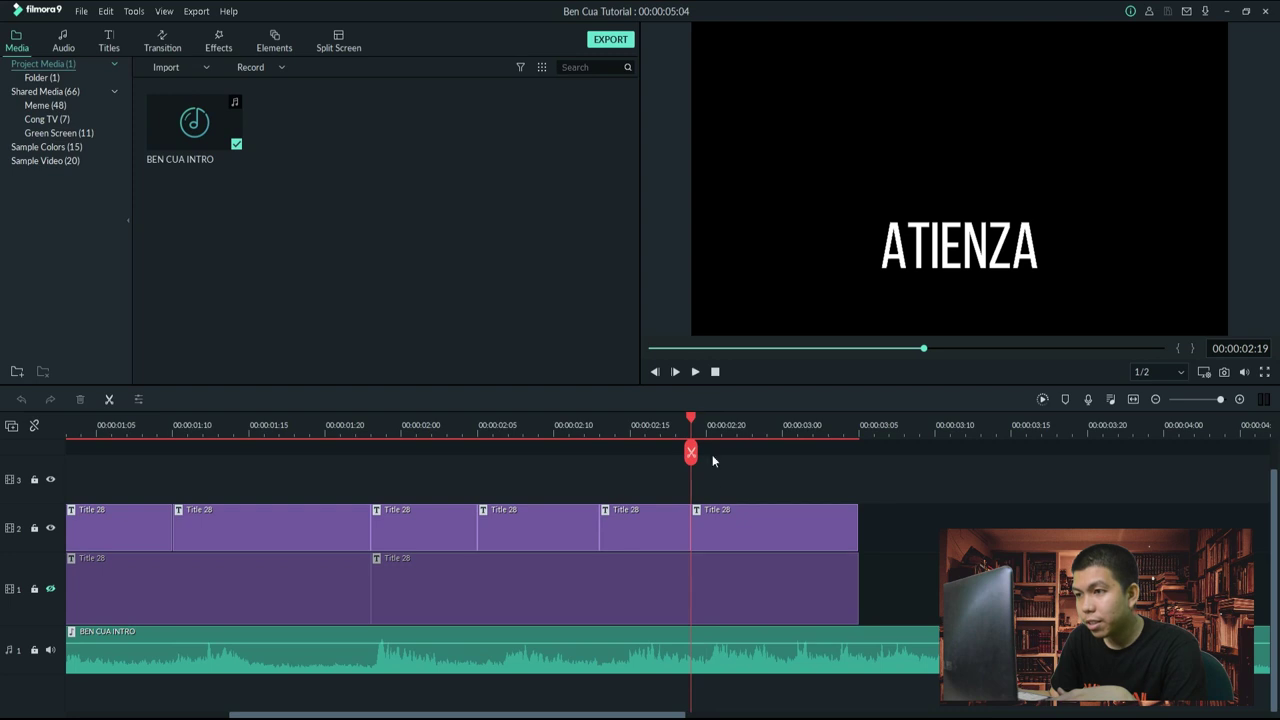
{"action": "key", "text": "space"}
{"action": "left_click", "coordinate": [733, 425]}
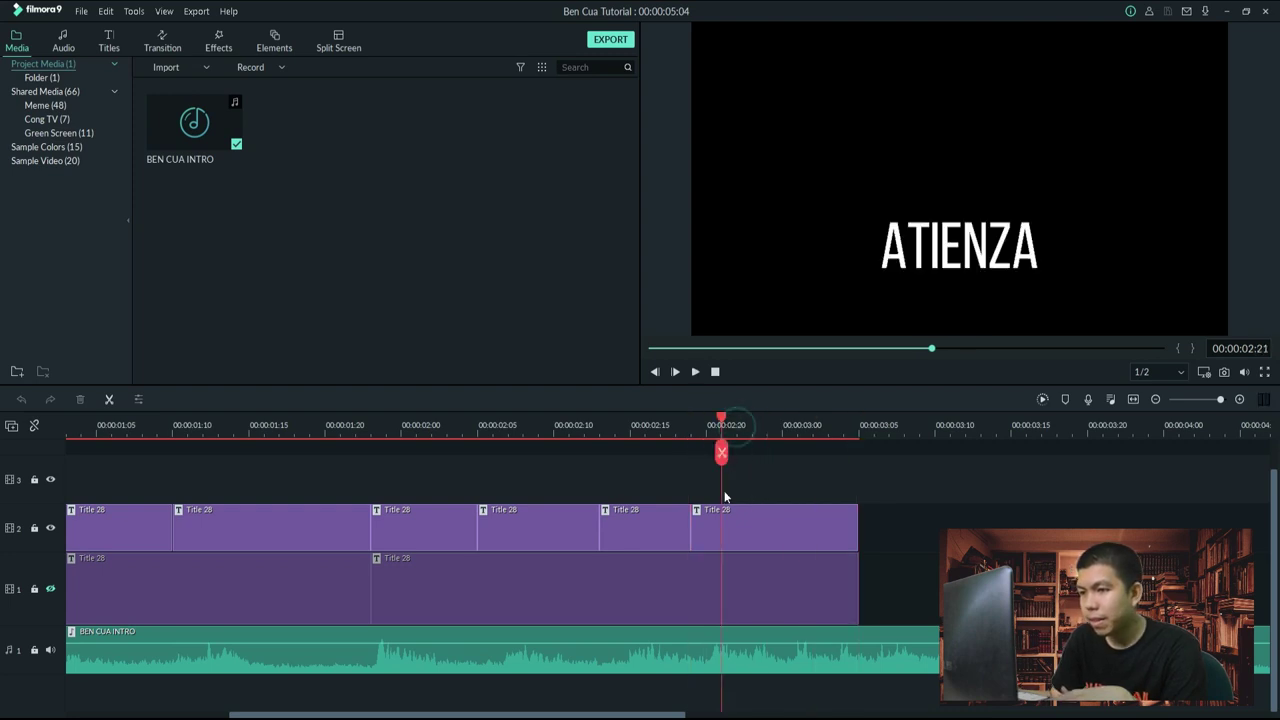
{"action": "left_click", "coordinate": [732, 535]}
{"action": "left_click", "coordinate": [721, 452]}
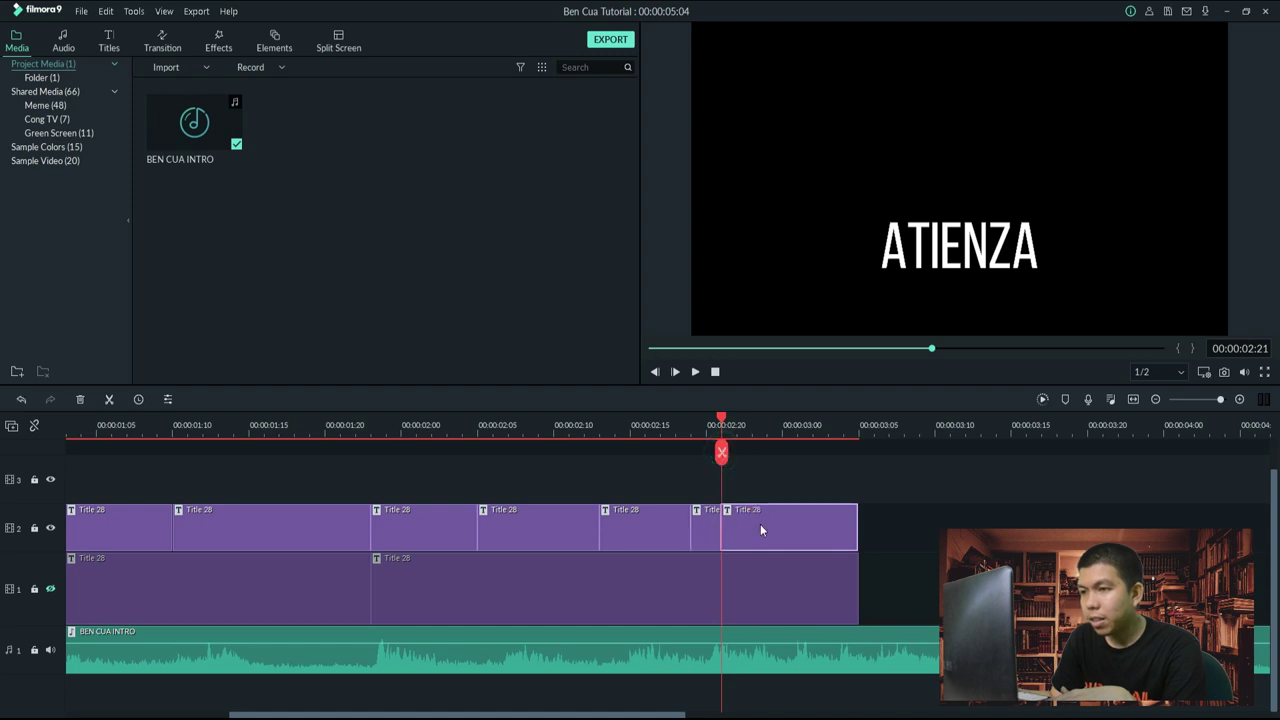
{"action": "key", "text": "Delete"}
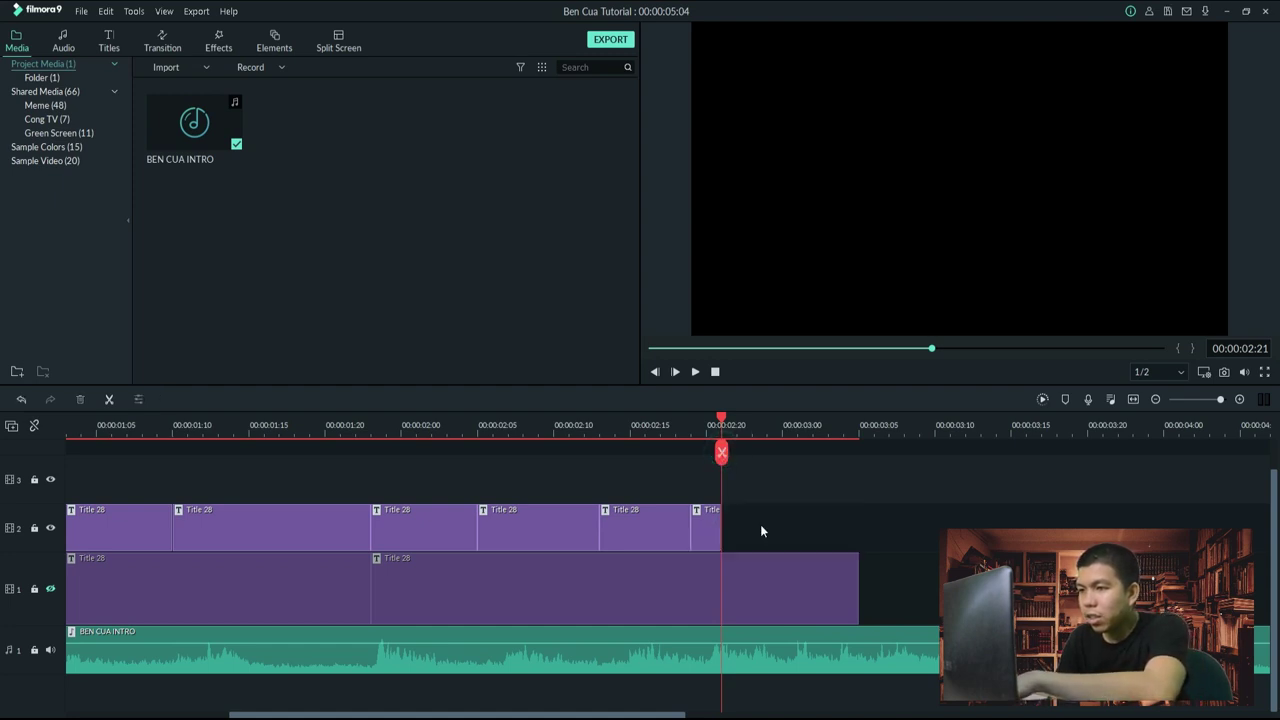
Copy the first title on track 2 and paste it at 00:00:02:21 on the same track.
{"action": "scroll", "coordinate": [794, 428], "scroll_direction": "down", "scroll_amount": 2}
{"action": "scroll", "coordinate": [735, 425], "scroll_direction": "down", "scroll_amount": 1}
{"action": "left_click", "coordinate": [120, 532]}
{"action": "left_click", "coordinate": [121, 537]}
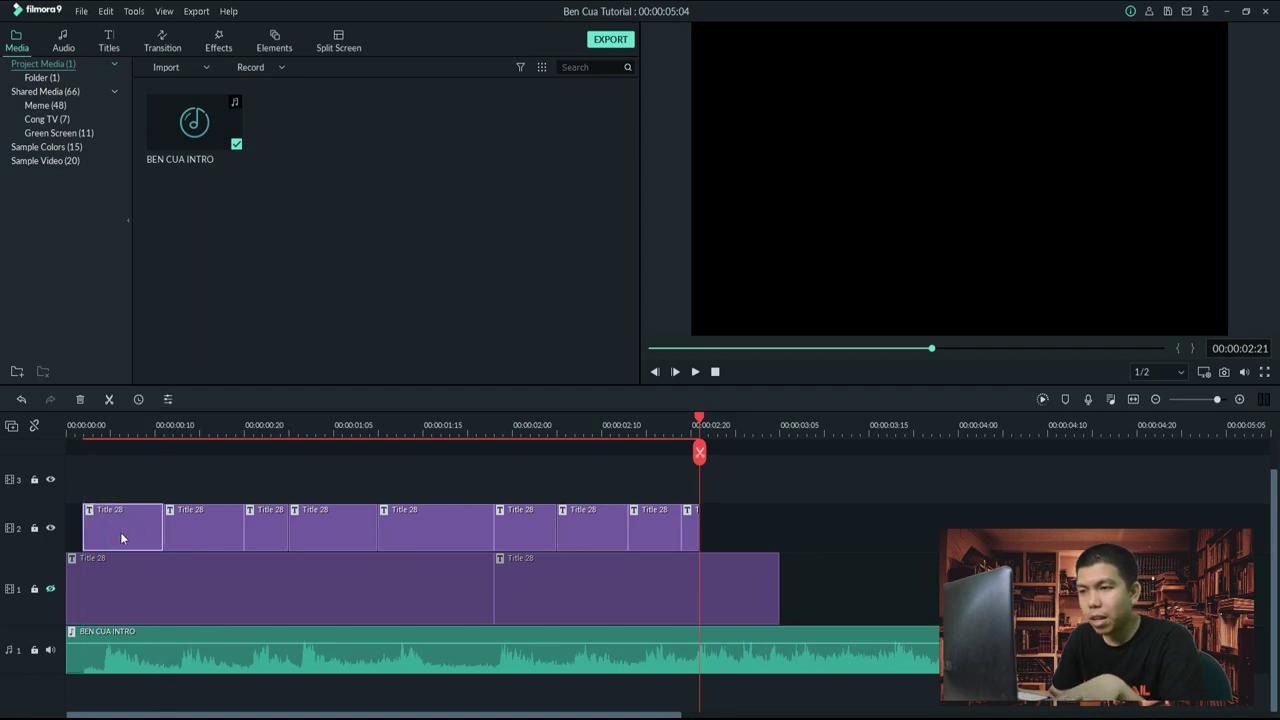
{"action": "left_click", "coordinate": [730, 487]}
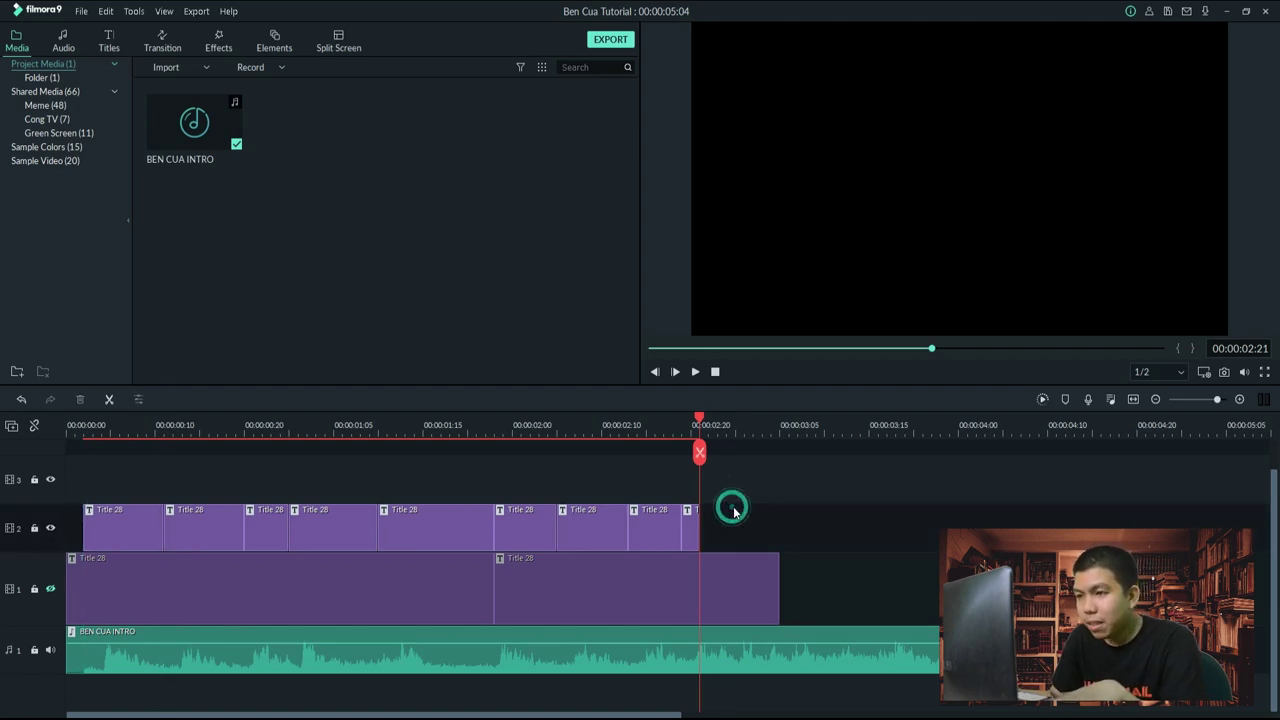
{"action": "key", "text": "ctrl+v"}
{"action": "mouse_move", "coordinate": [715, 427]}
{"action": "left_mouse_down"}
{"action": "mouse_move", "coordinate": [706, 451]}
{"action": "mouse_move", "coordinate": [680, 451]}
{"action": "mouse_move", "coordinate": [714, 451]}
{"action": "left_mouse_up"}
Split the pasted title at 00:00:02:24, change the second part's text to the first name's first two letters and align it with the single letter.
{"action": "double_click", "coordinate": [736, 529]}
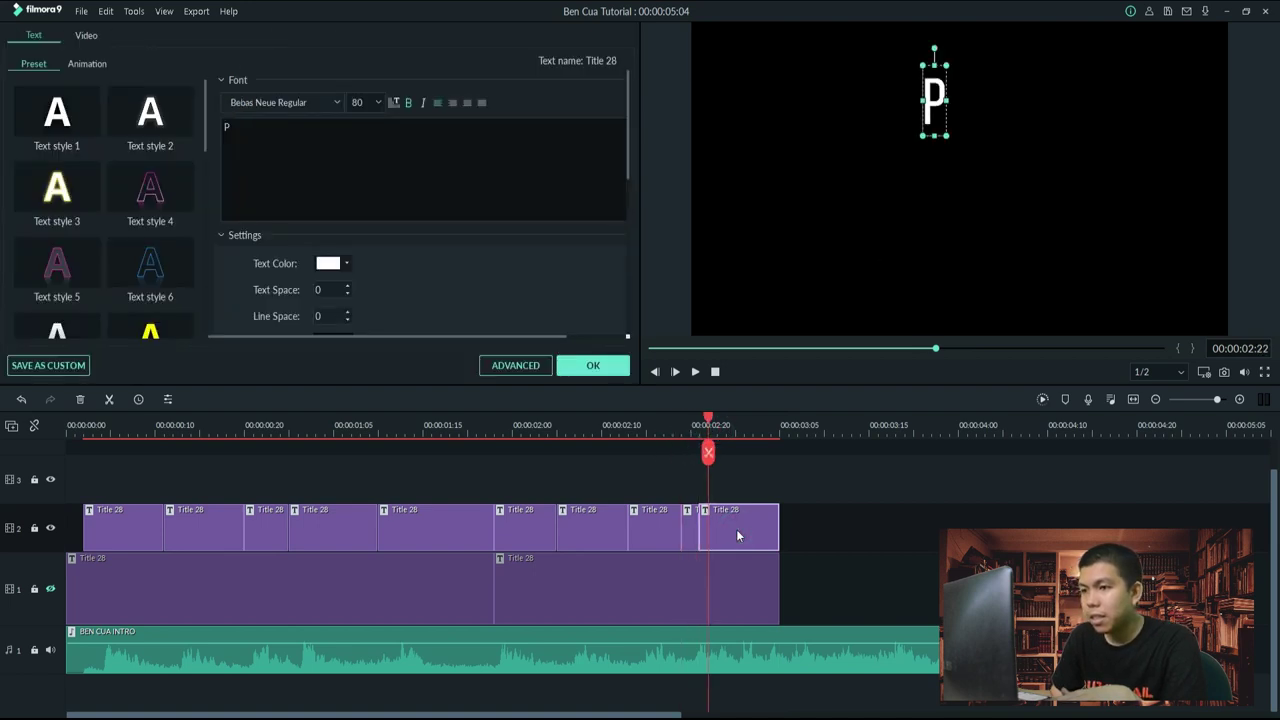
{"action": "left_click", "coordinate": [708, 452]}
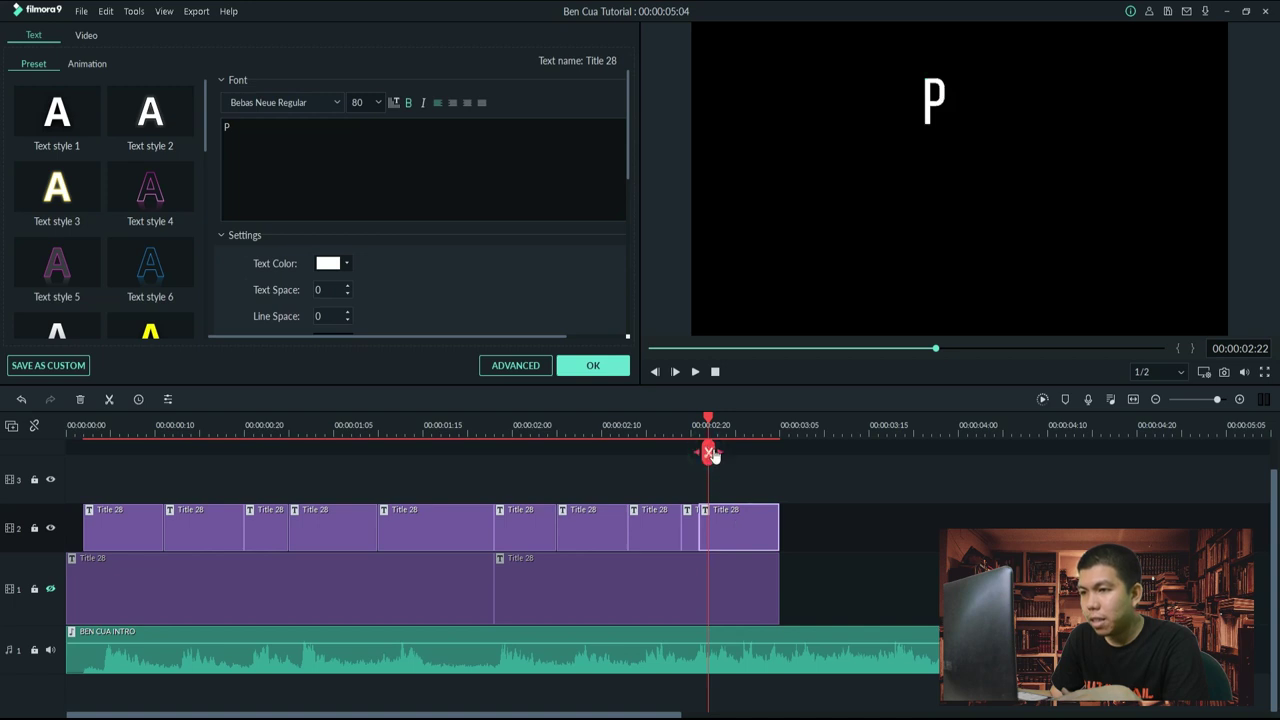
{"action": "key", "text": "Left"}
{"action": "key", "text": "Right"}
{"action": "key", "text": "Right"}
{"action": "key", "text": "Right"}
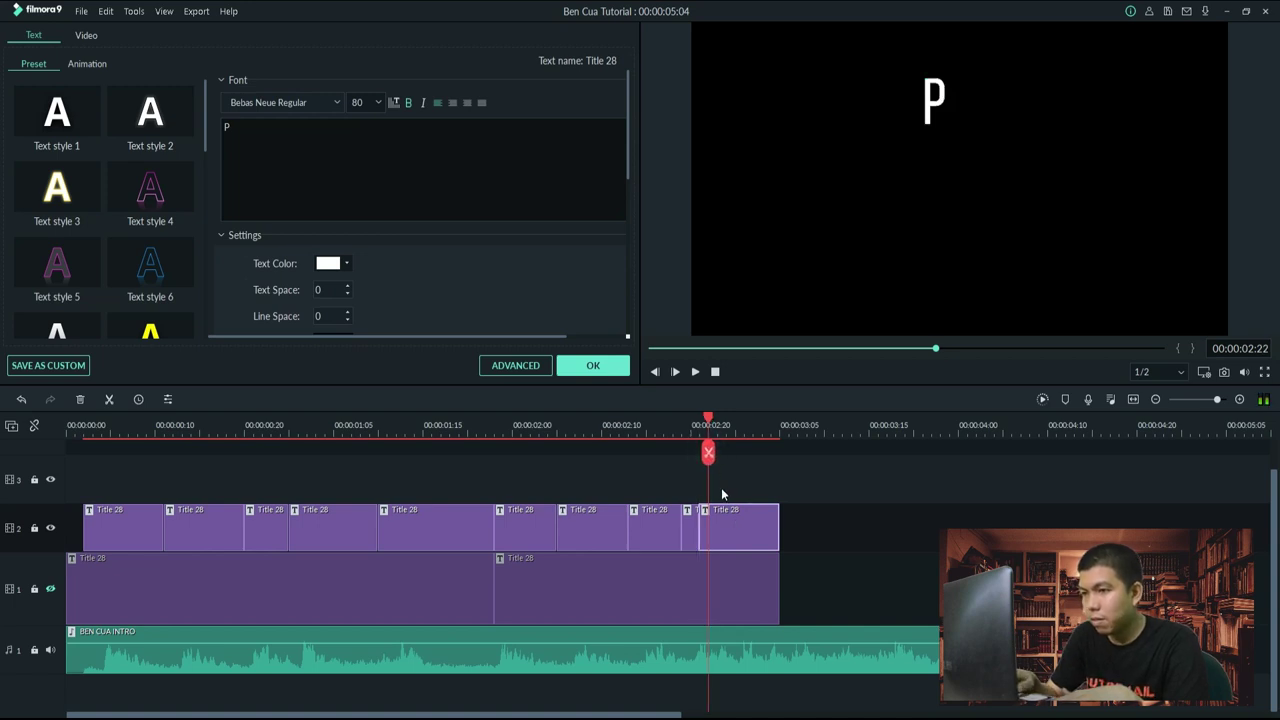
{"action": "left_click", "coordinate": [726, 452]}
{"action": "left_click", "coordinate": [748, 529]}
{"action": "left_click", "coordinate": [359, 155]}
{"action": "type", "text": "a"}
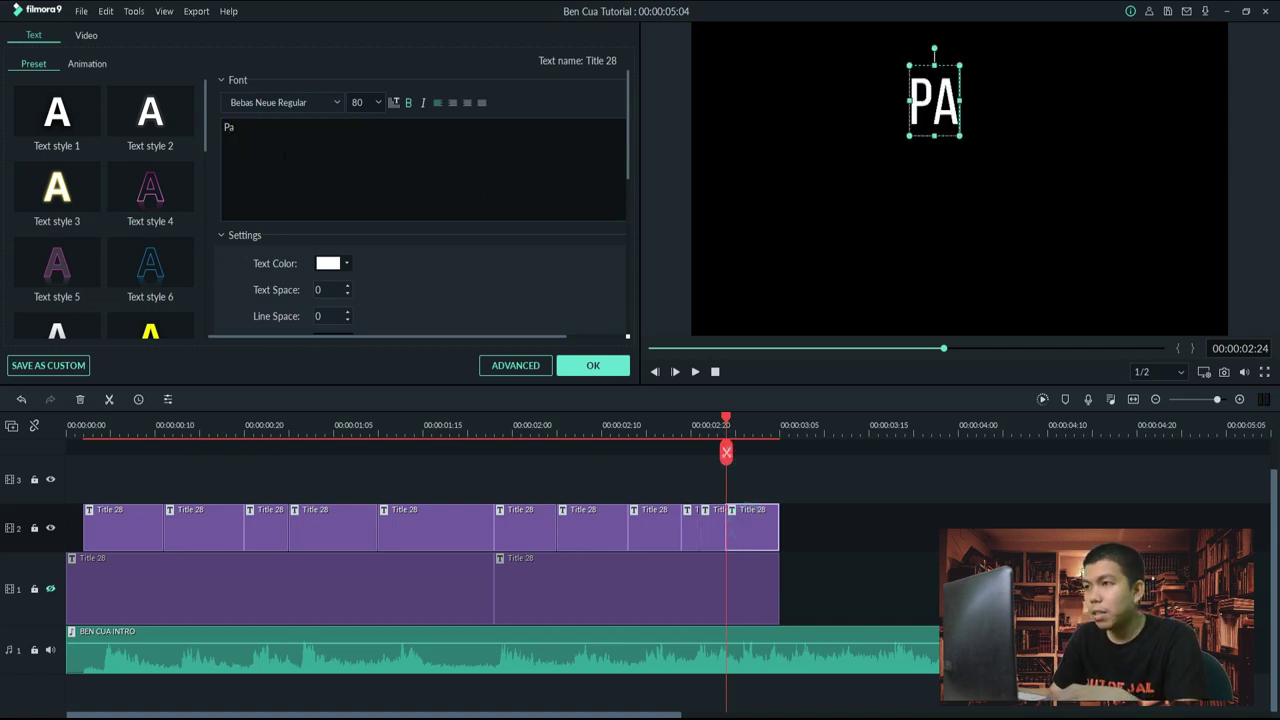
{"action": "left_click_drag", "start_coordinate": [749, 528], "coordinate": [733, 484]}
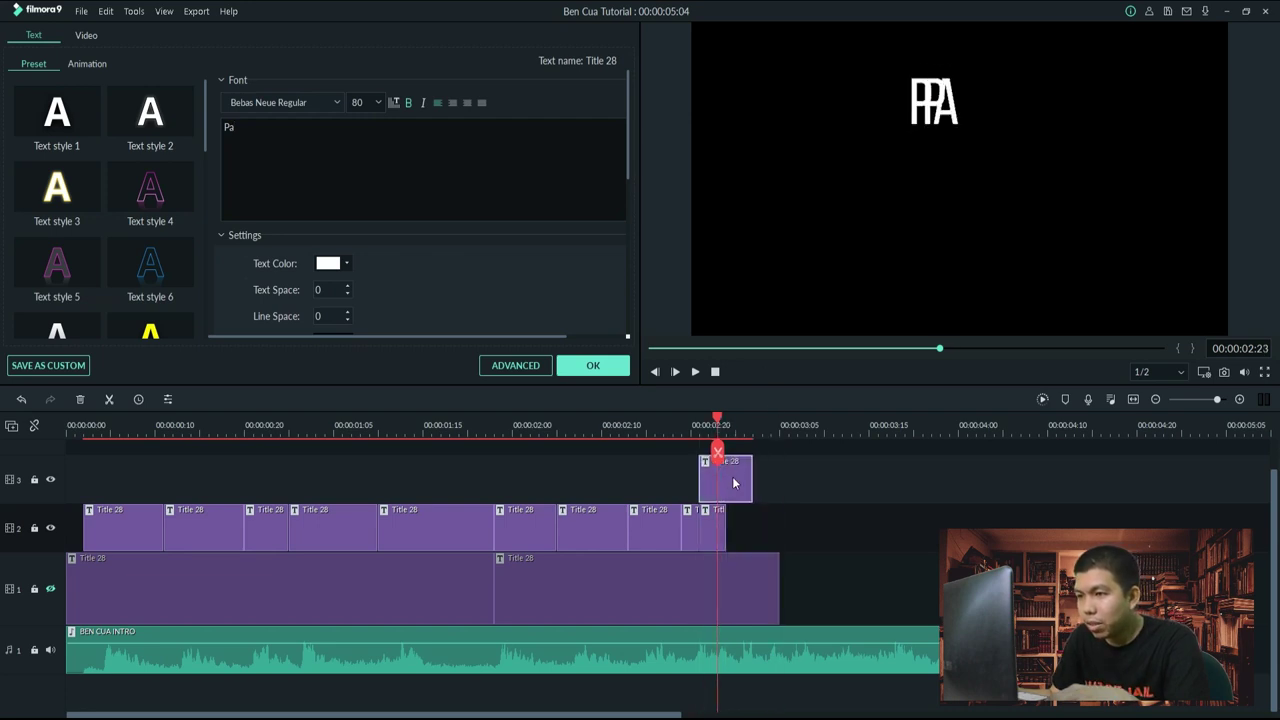
{"action": "left_click", "coordinate": [725, 480]}
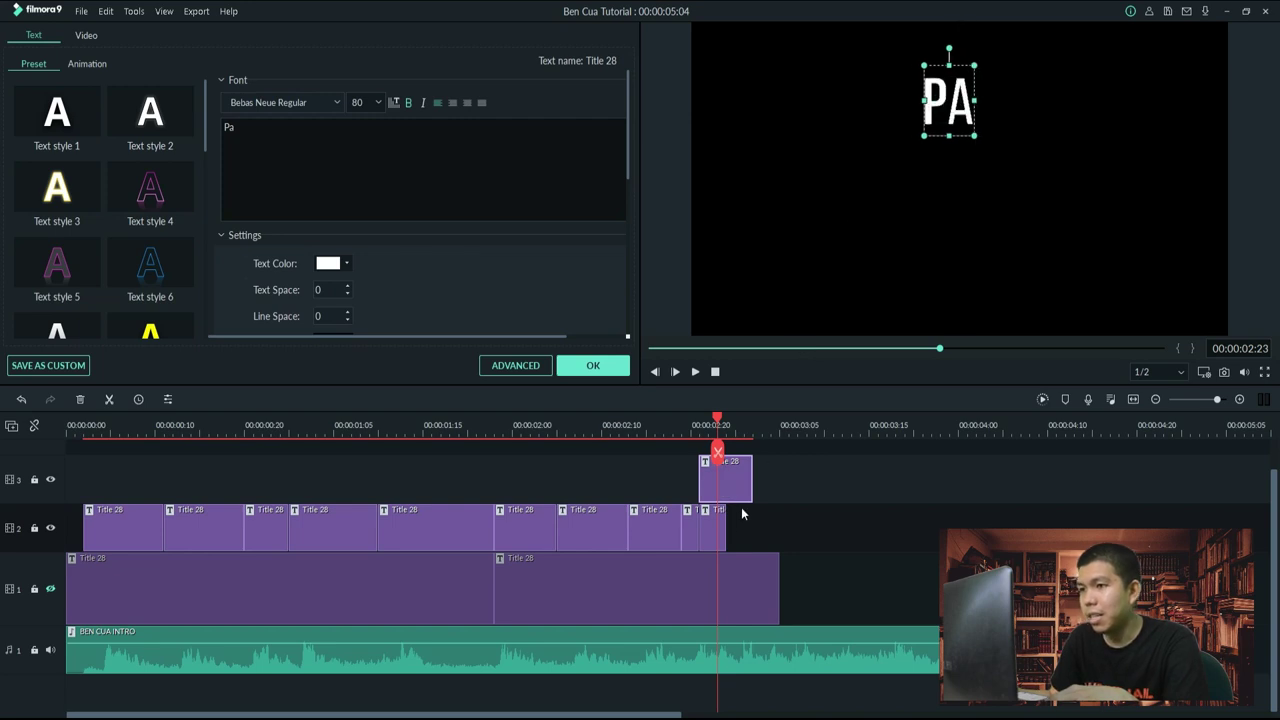
{"action": "left_click_drag", "start_coordinate": [734, 480], "coordinate": [762, 520]}
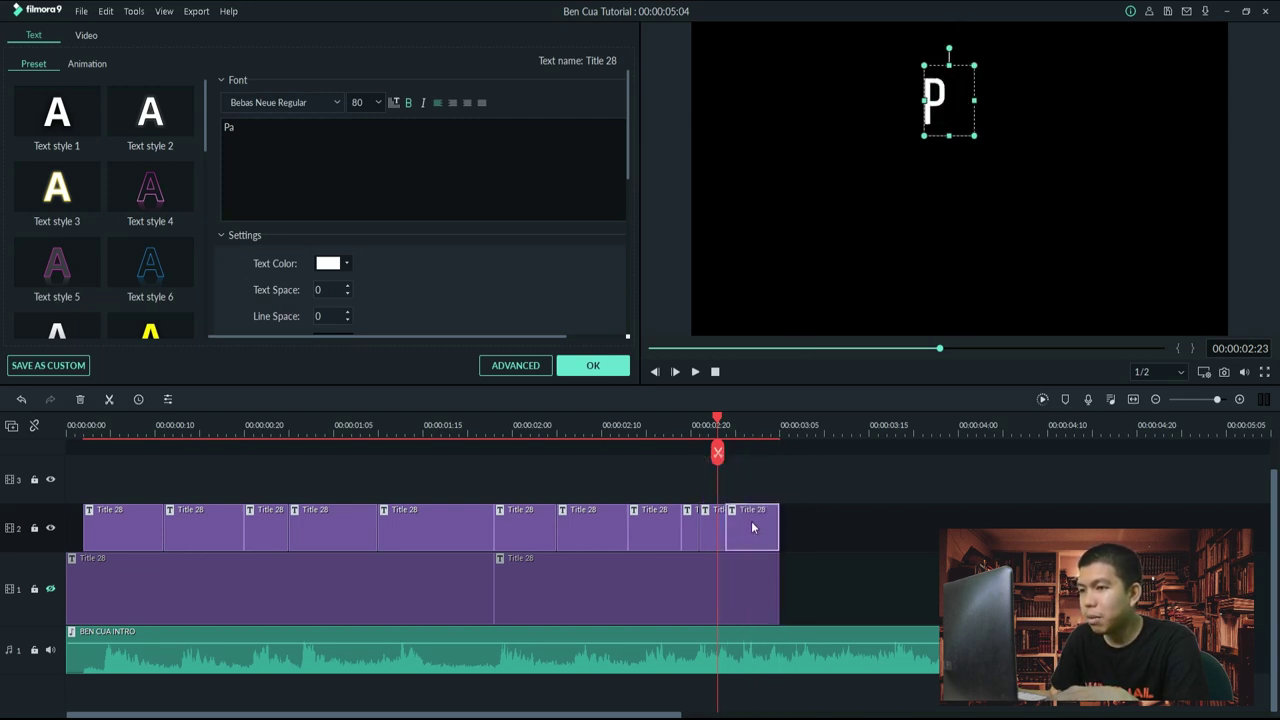
Split the two-letter title at 00:00:03:02, change the second part's text to the full three-letter first name and align it with the earlier letters.
{"action": "left_click_drag", "start_coordinate": [719, 454], "coordinate": [756, 444]}
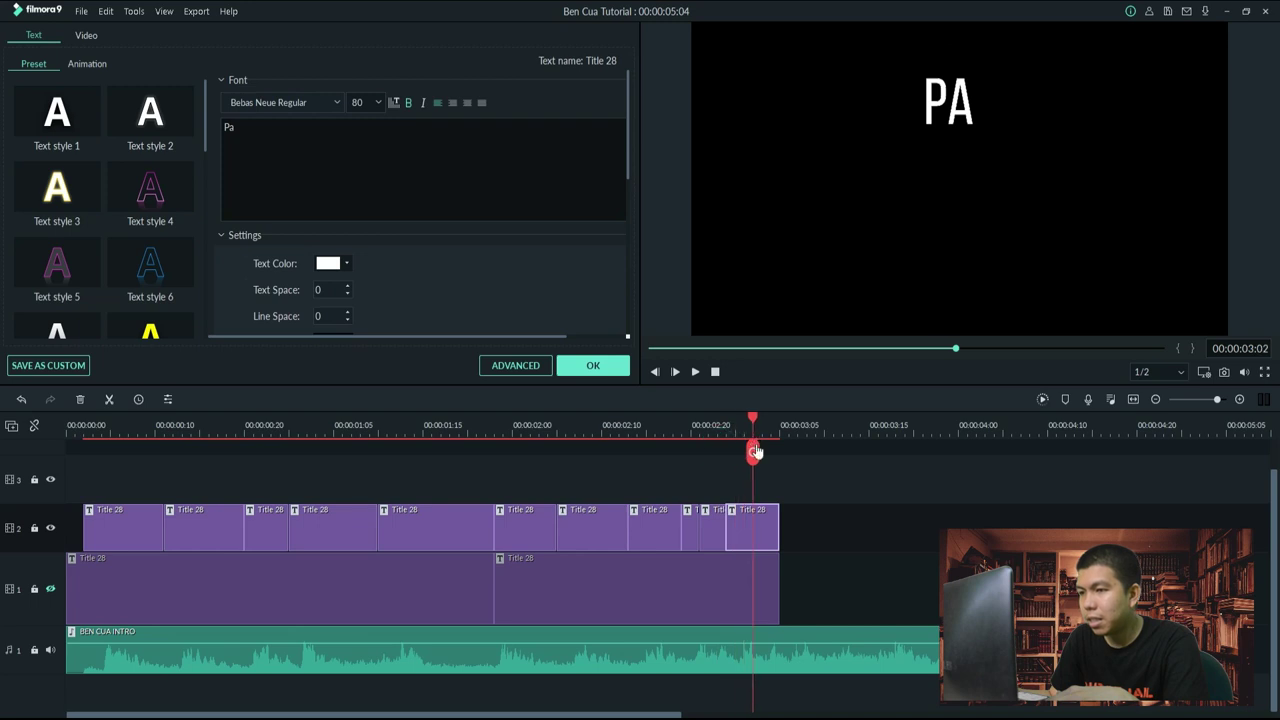
{"action": "left_click", "coordinate": [753, 452]}
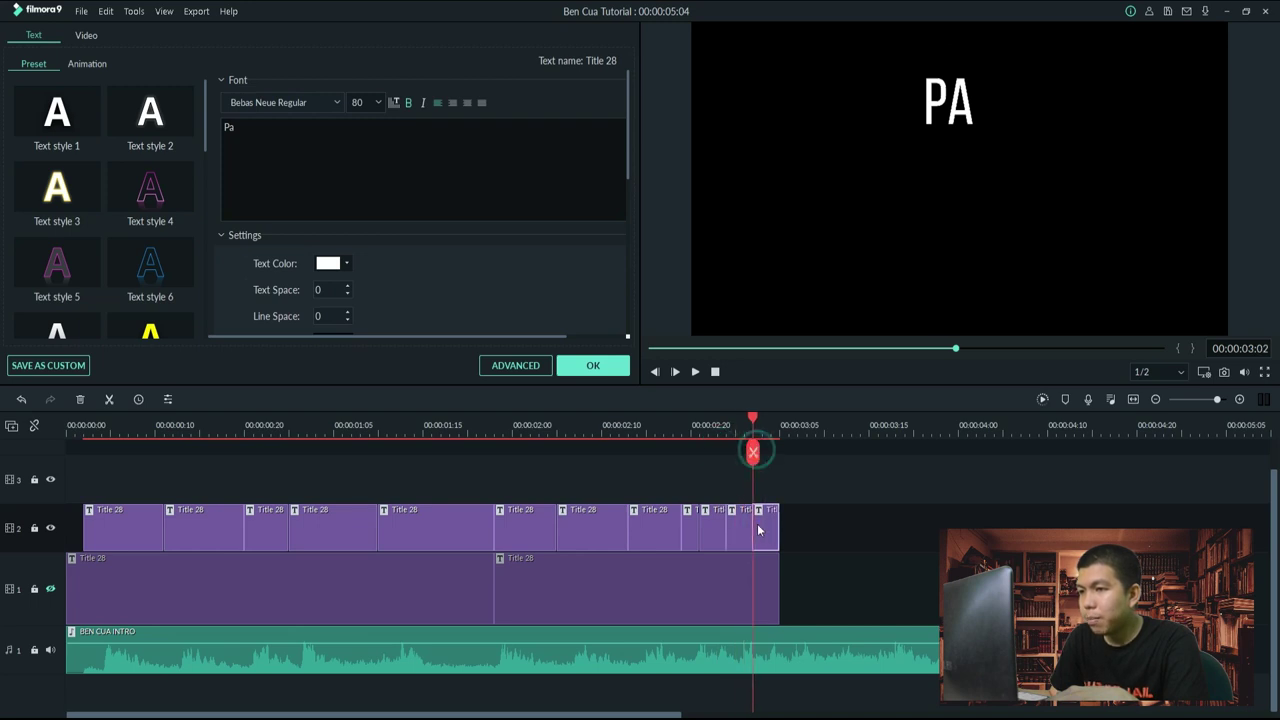
{"action": "left_click", "coordinate": [766, 530]}
{"action": "left_click", "coordinate": [312, 152]}
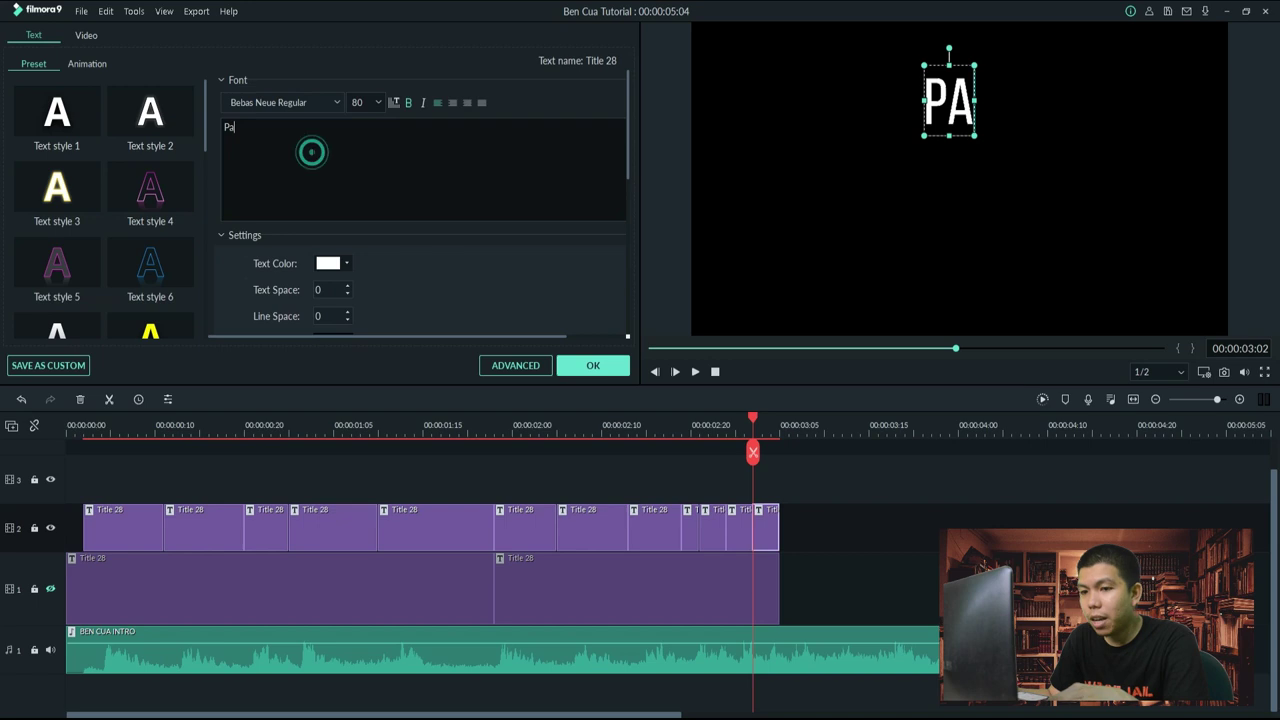
{"action": "type", "text": "d"}
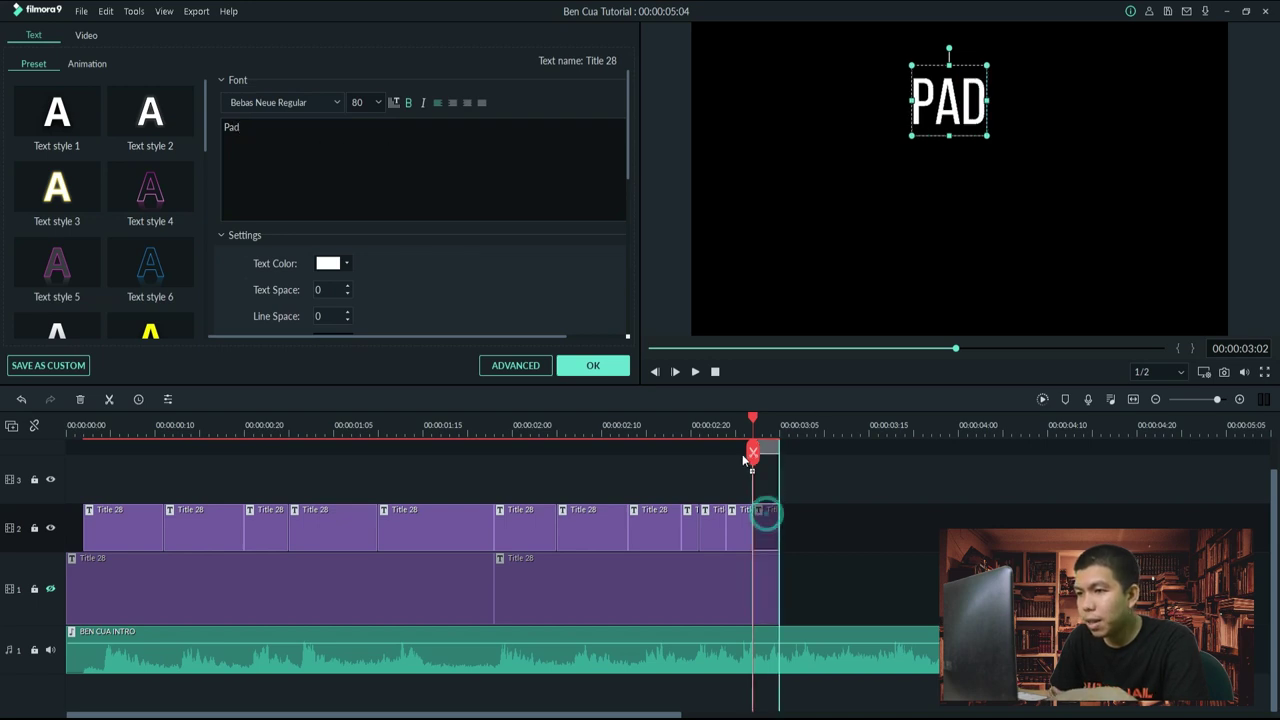
{"action": "left_click_drag", "start_coordinate": [768, 519], "coordinate": [746, 466]}
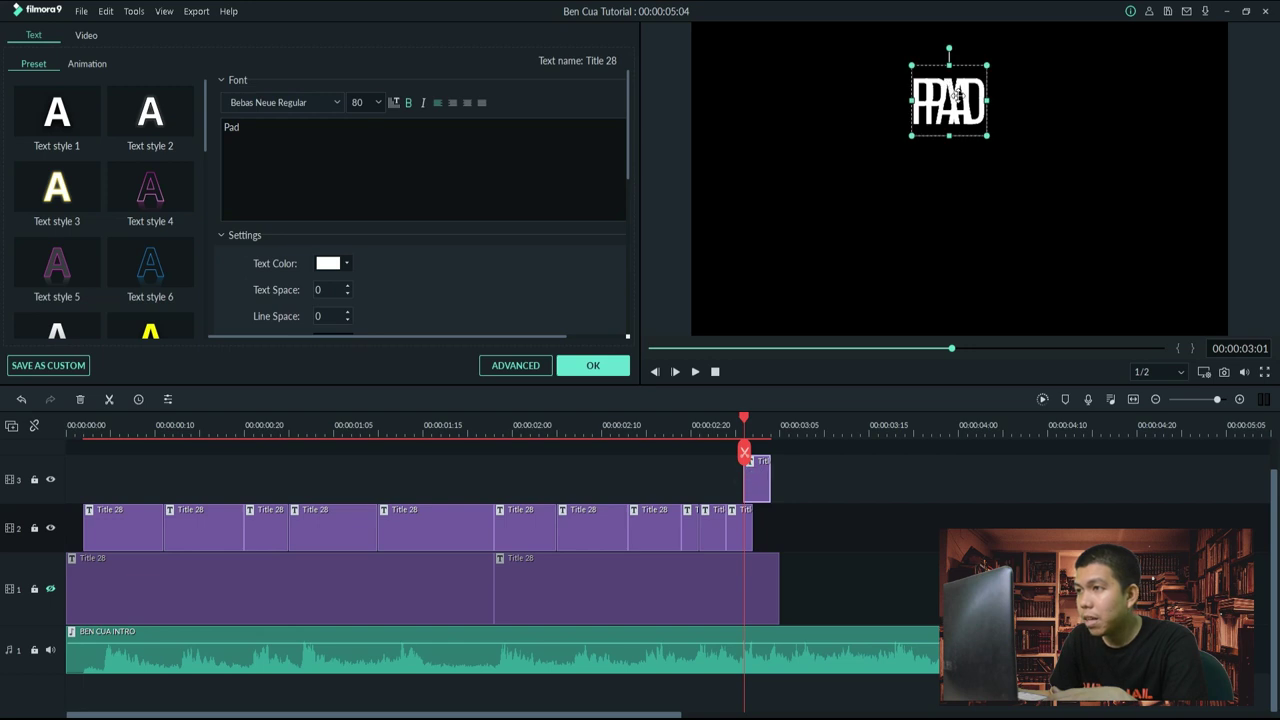
{"action": "left_click", "coordinate": [965, 95]}
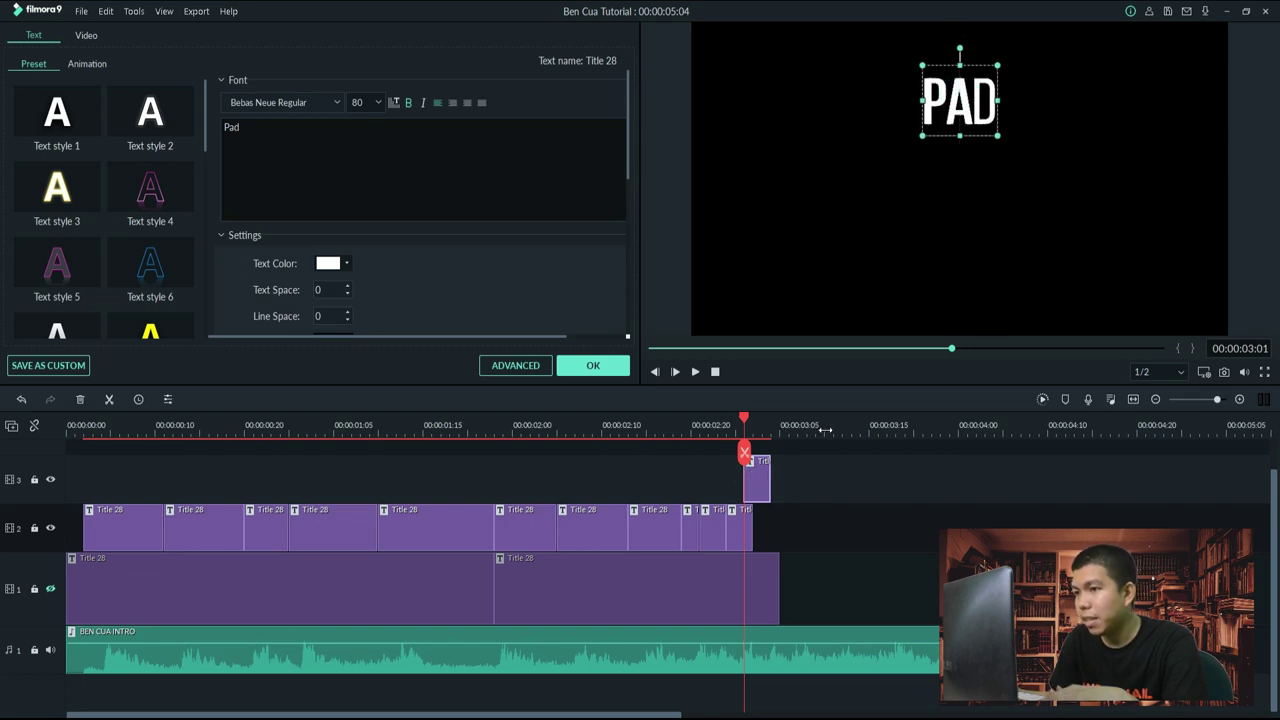
{"action": "left_click_drag", "start_coordinate": [757, 481], "coordinate": [763, 516]}
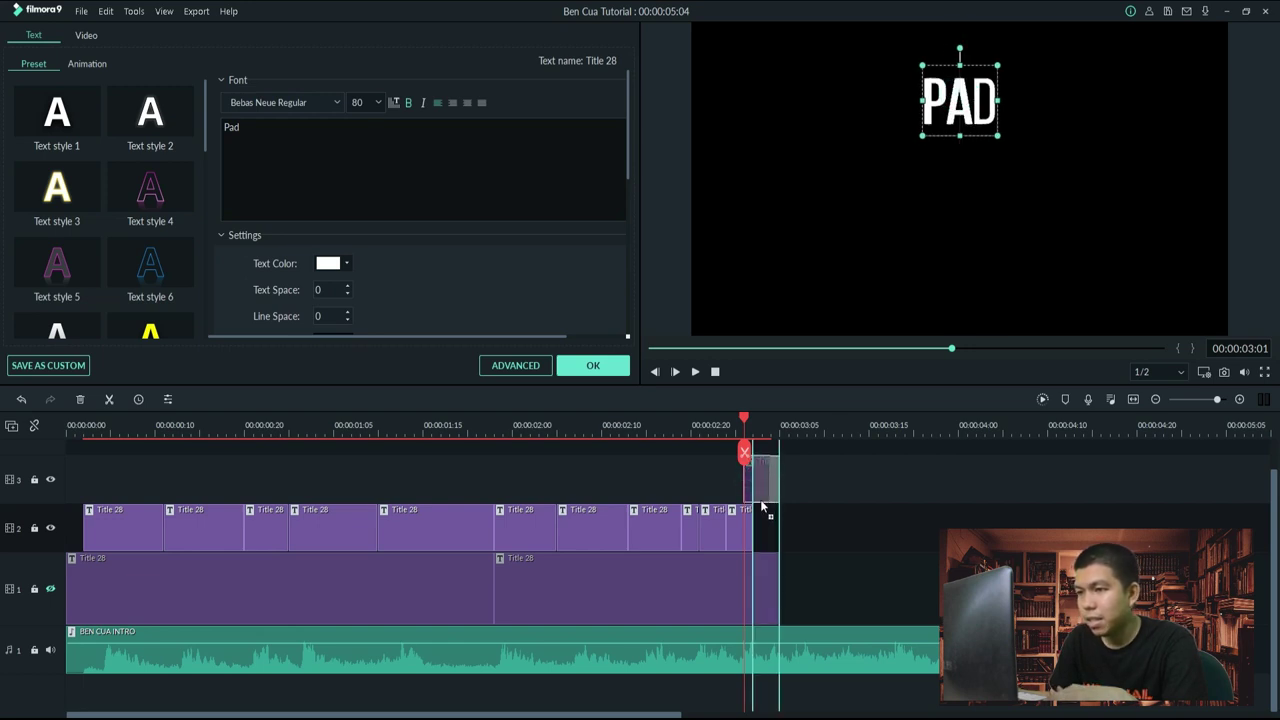
Extend the surname title on track 1 beyond the end of the track 2 titles and split it at 00:00:03:05.
{"action": "left_click", "coordinate": [699, 432]}
{"action": "left_click_drag", "start_coordinate": [699, 432], "coordinate": [824, 426]}
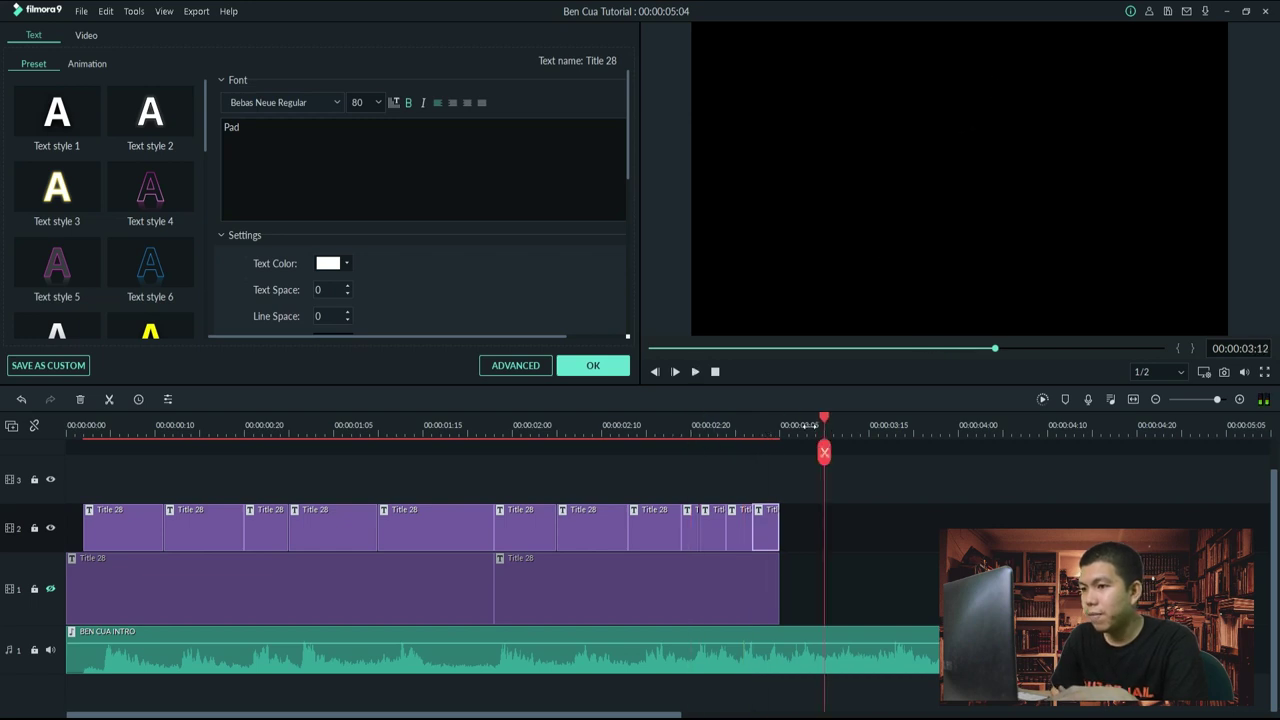
{"action": "left_click", "coordinate": [798, 424]}
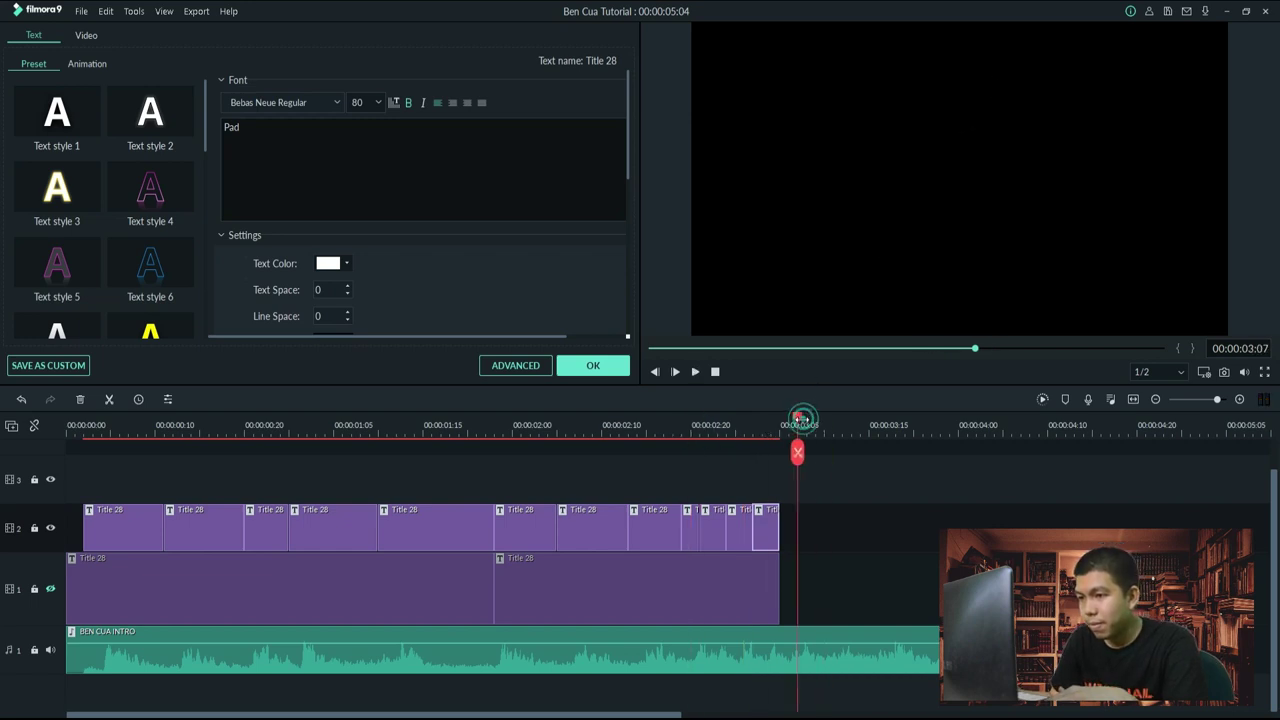
{"action": "left_click", "coordinate": [762, 580]}
{"action": "left_click_drag", "start_coordinate": [778, 580], "coordinate": [814, 580]}
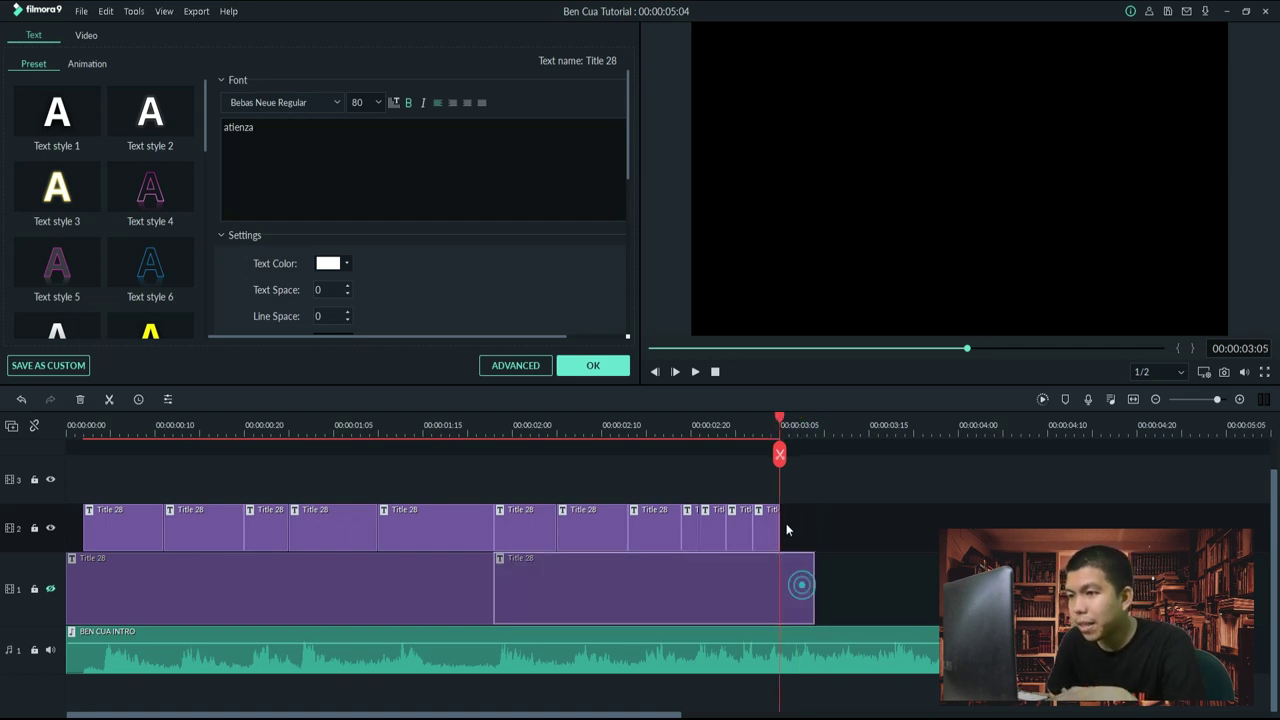
{"action": "left_click", "coordinate": [779, 455]}
{"action": "left_click", "coordinate": [794, 583]}
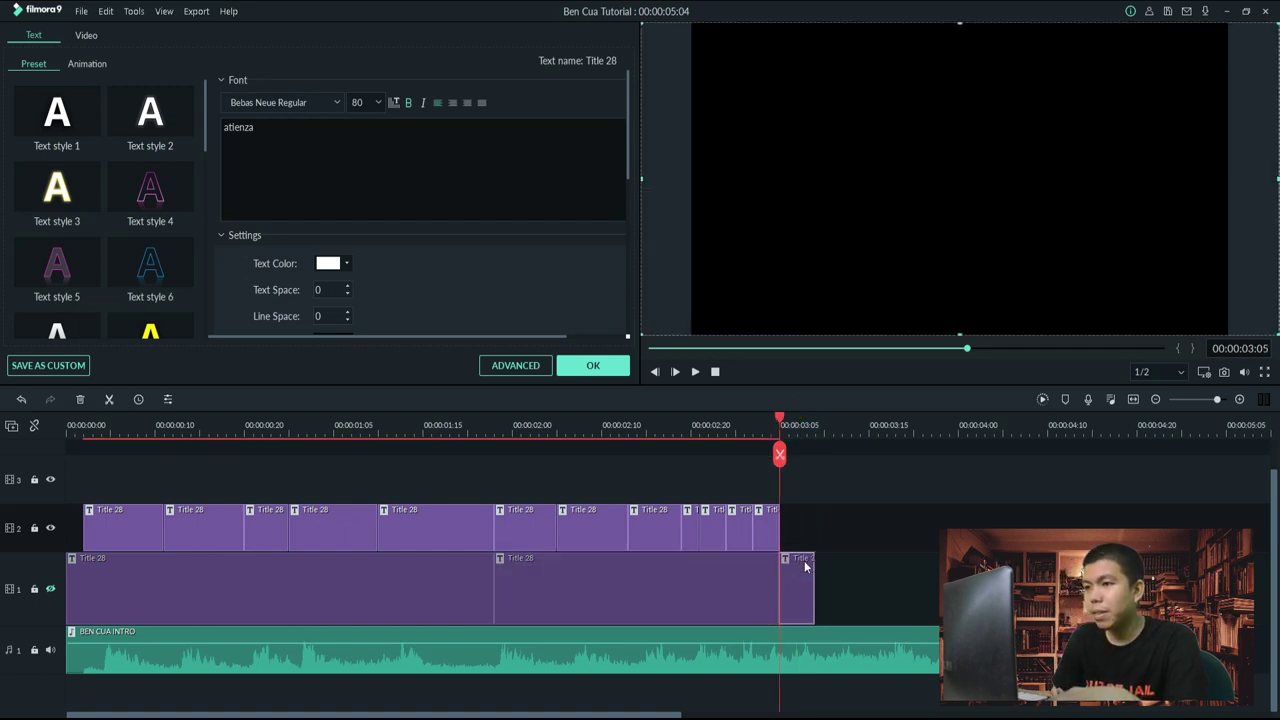
Move the split-off surname title from track 1 to the end of track 2, keeping track 1 hidden.
{"action": "left_click", "coordinate": [797, 427]}
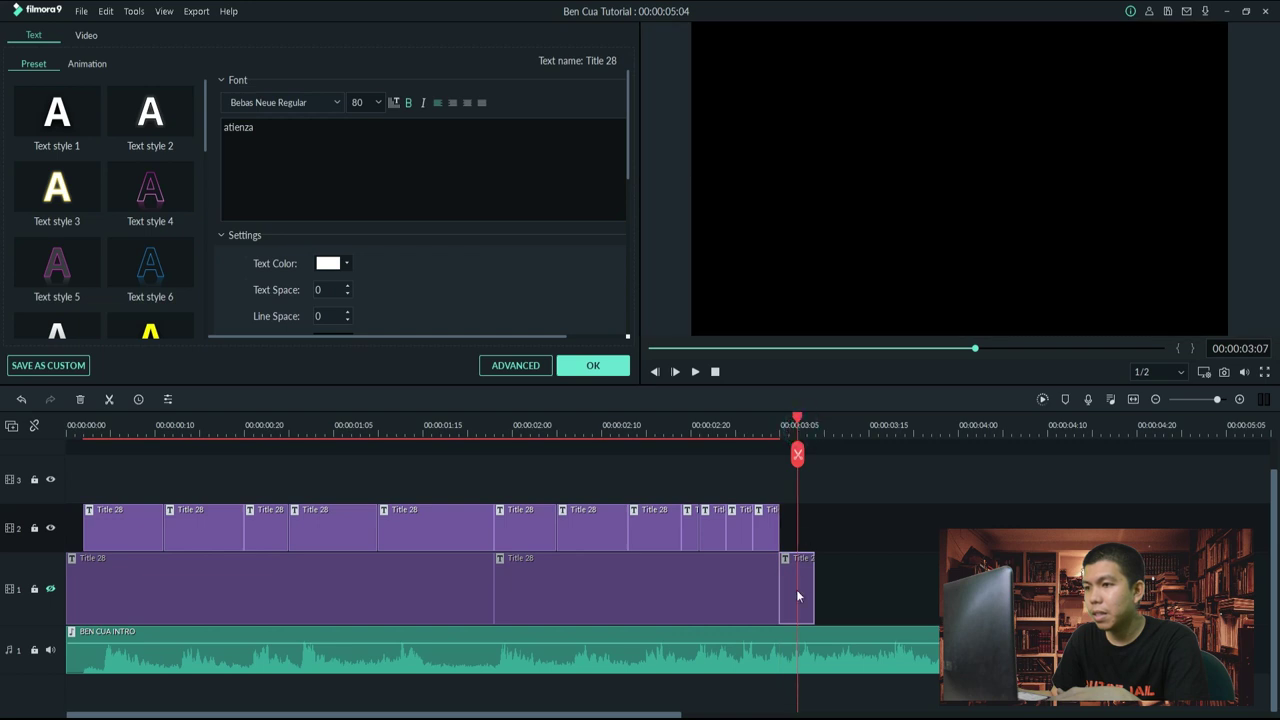
{"action": "left_click", "coordinate": [51, 590]}
{"action": "left_click_drag", "start_coordinate": [800, 590], "coordinate": [797, 535]}
{"action": "left_click", "coordinate": [51, 590]}
{"action": "left_click", "coordinate": [801, 528]}
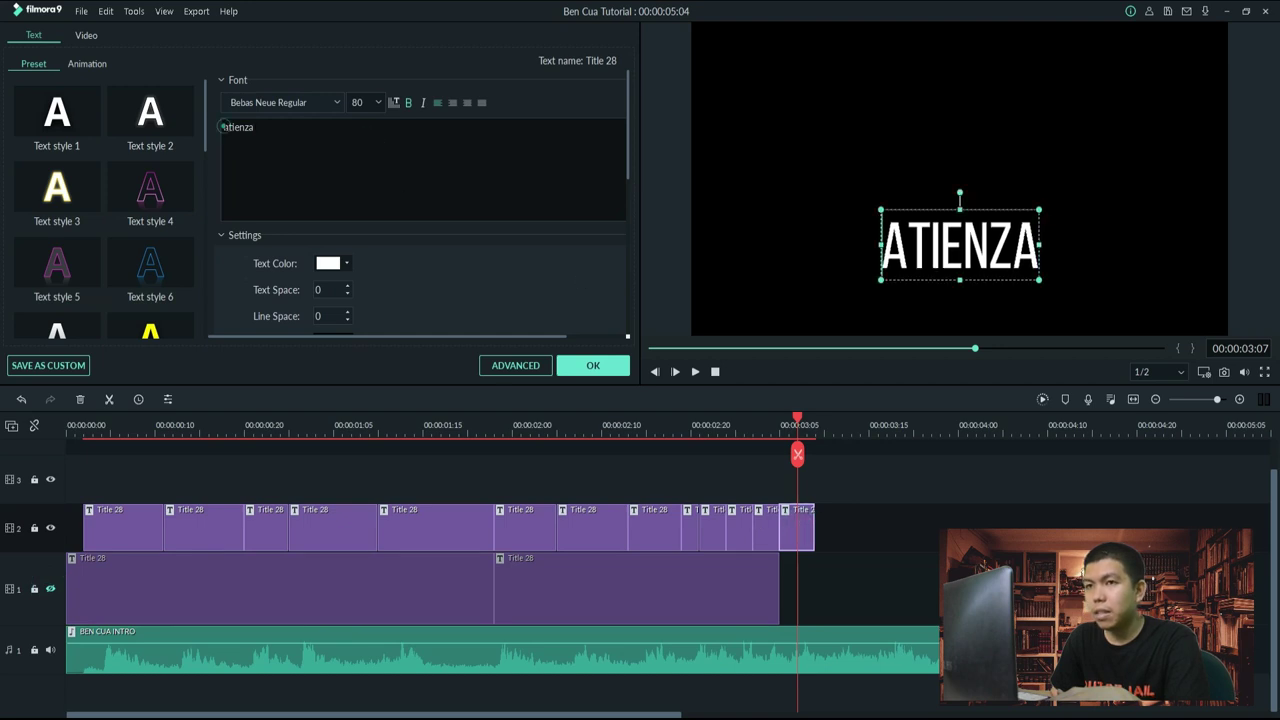
Add the first name on its own line above the surname, center-align the text and move the title up to mid-frame.
{"action": "left_click", "coordinate": [225, 127]}
{"action": "type", "text": "PAD"}
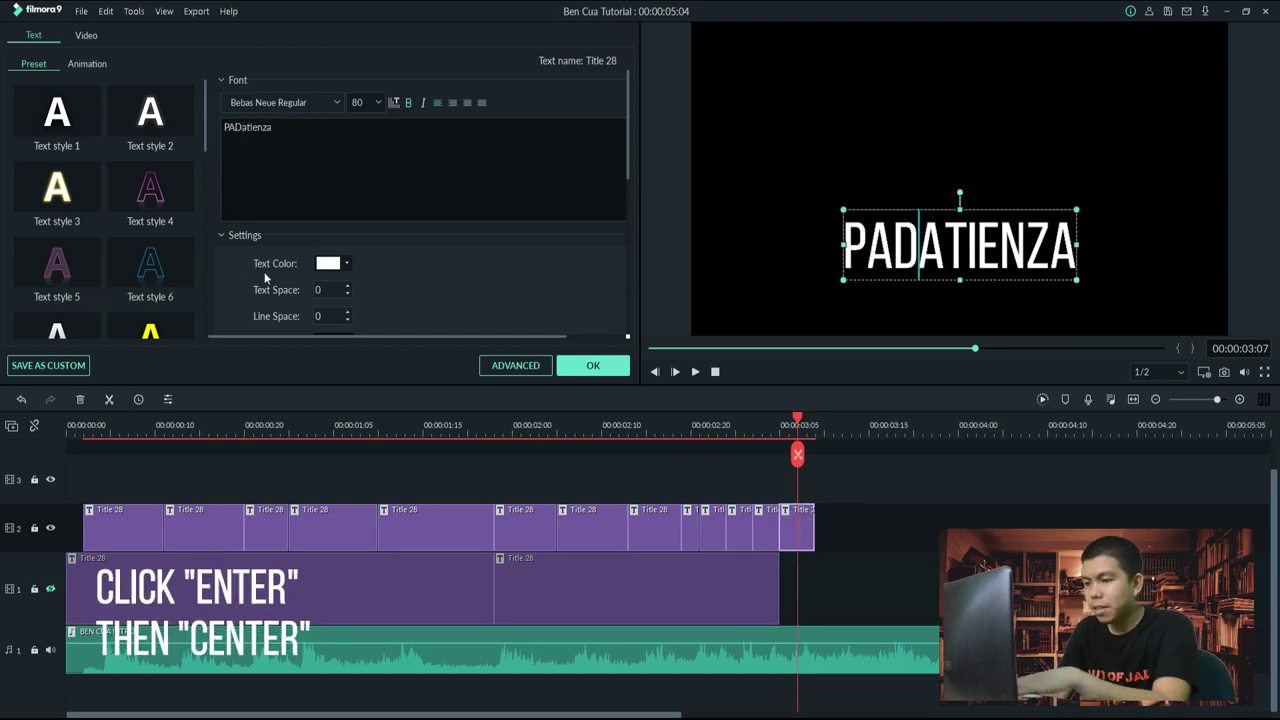
{"action": "key", "text": "Return"}
{"action": "left_click", "coordinate": [467, 103]}
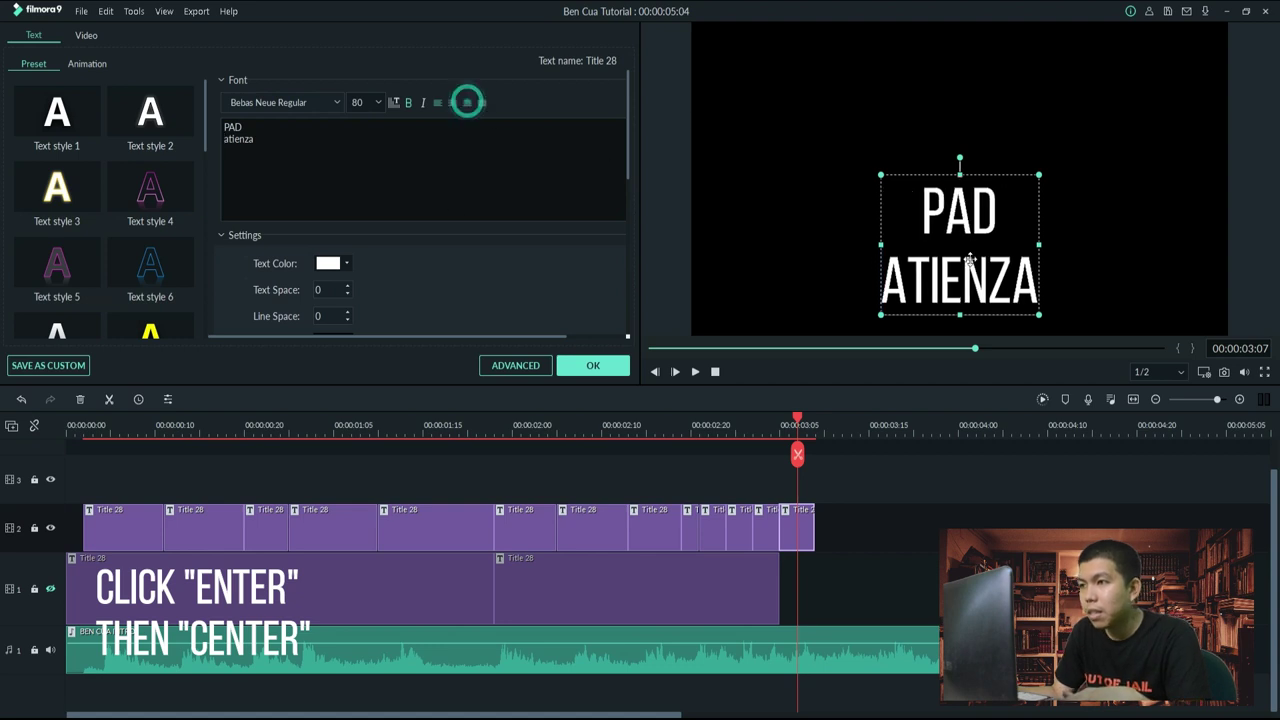
{"action": "left_click_drag", "start_coordinate": [953, 180], "coordinate": [953, 90]}
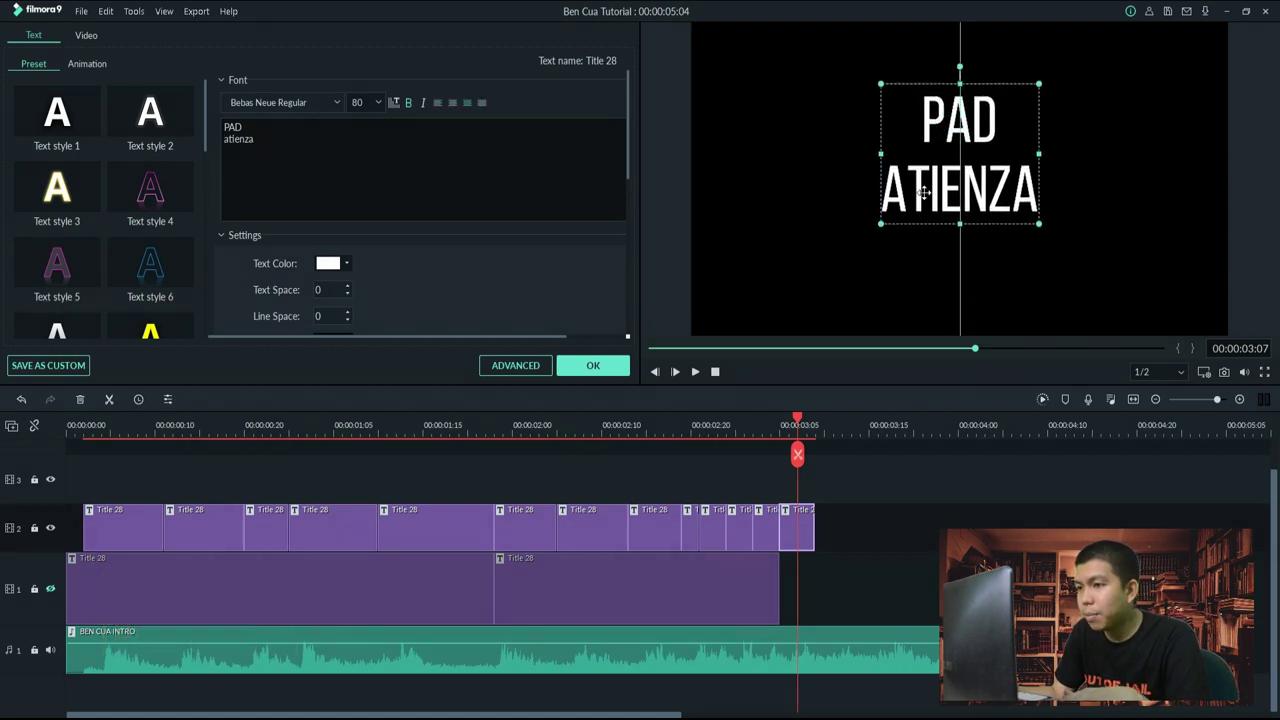
Line up the two-line name title with the earlier first-name text using track 3 temporarily, and return it to track 2, extended to 00:00:03:11.
{"action": "left_click_drag", "start_coordinate": [795, 515], "coordinate": [766, 479]}
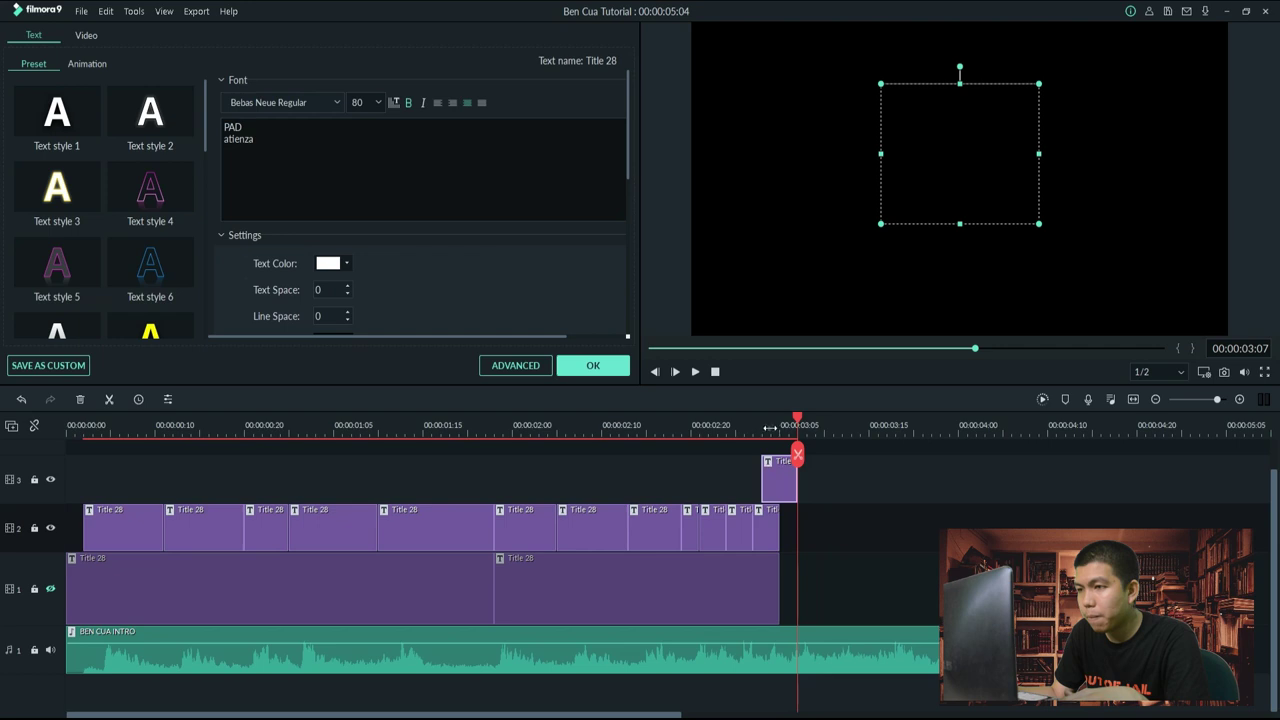
{"action": "left_click", "coordinate": [762, 425]}
{"action": "left_click_drag", "start_coordinate": [936, 211], "coordinate": [960, 167]}
{"action": "left_click_drag", "start_coordinate": [789, 479], "coordinate": [833, 520]}
Play back the sequence from 00:00:02:19 to check the timing of the last titles.
{"action": "left_click", "coordinate": [681, 427]}
{"action": "key", "text": "space"}
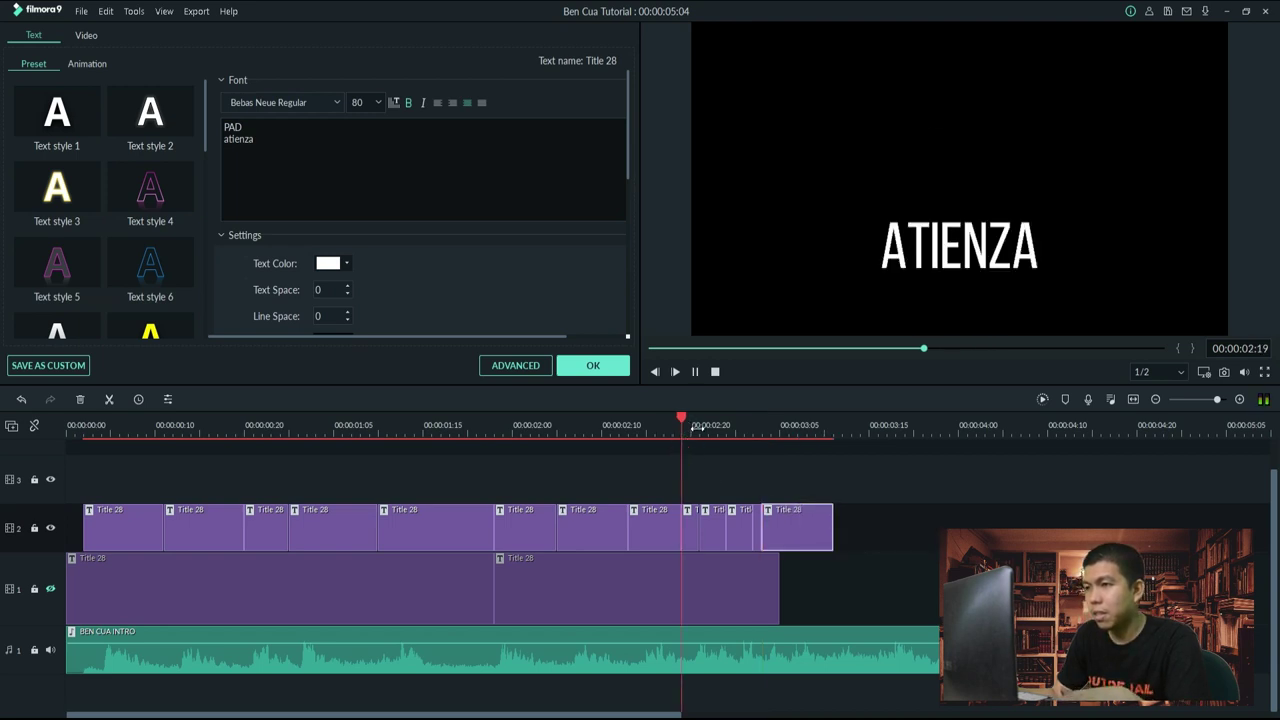
{"action": "key", "text": "space"}
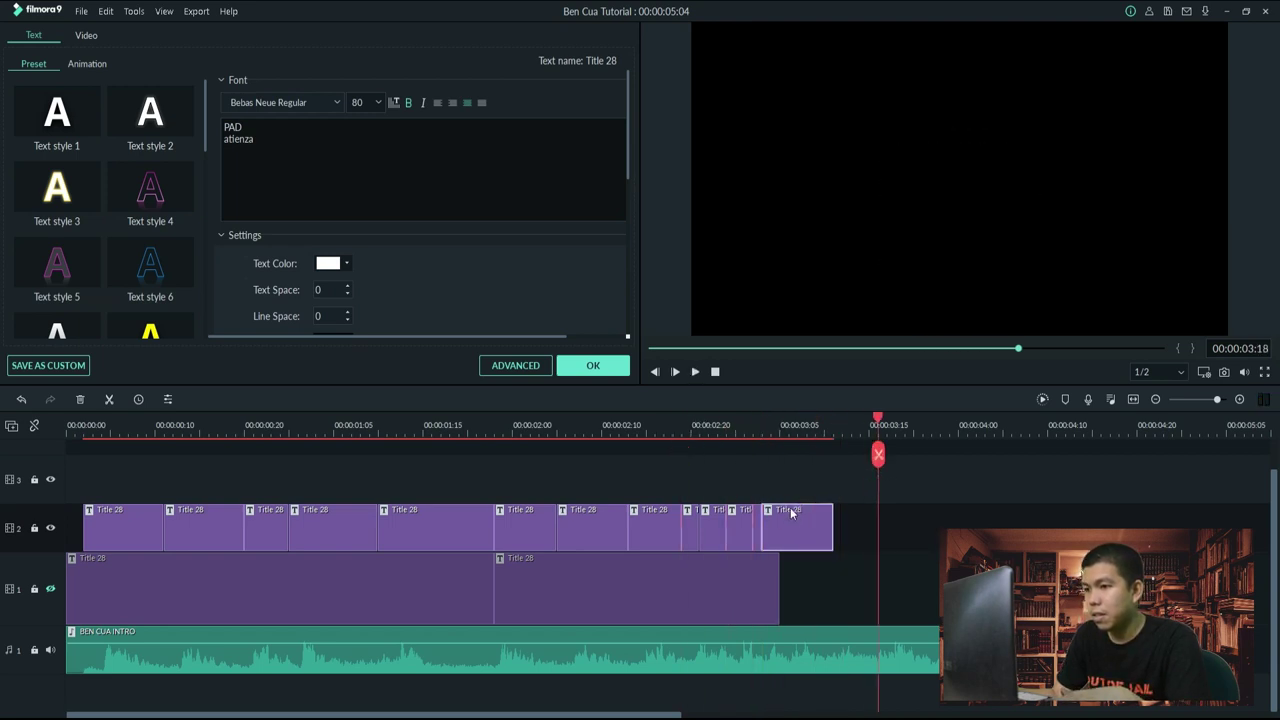
Copy the two-line name title and paste the duplicate on track 2 directly after it at 00:00:03:11.
{"action": "left_click", "coordinate": [817, 432]}
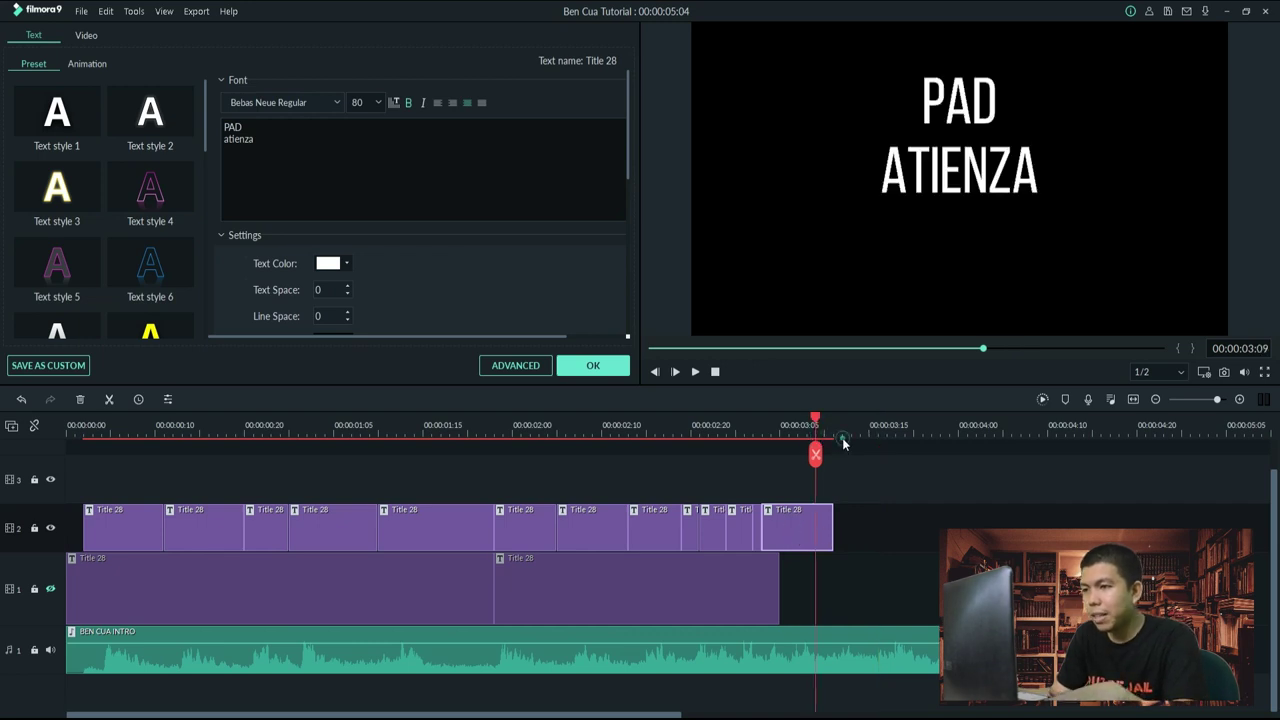
{"action": "right_click", "coordinate": [801, 533]}
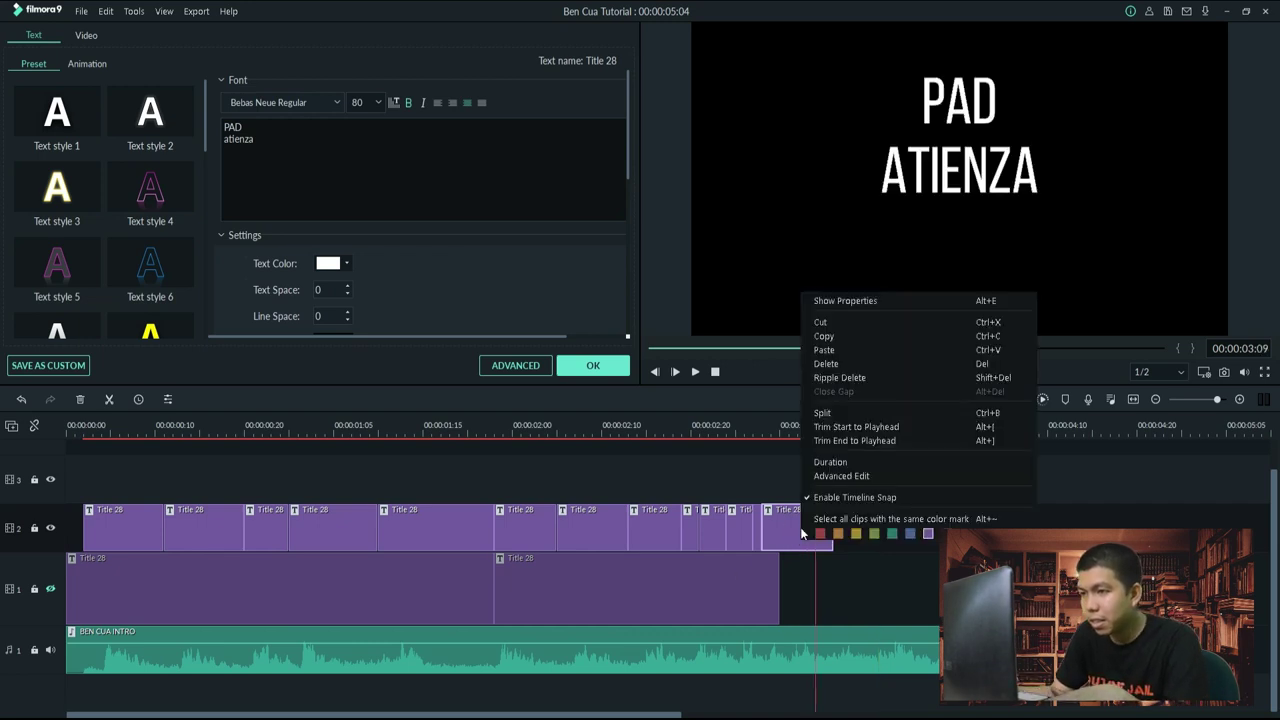
{"action": "left_click", "coordinate": [824, 336]}
{"action": "left_click", "coordinate": [860, 430]}
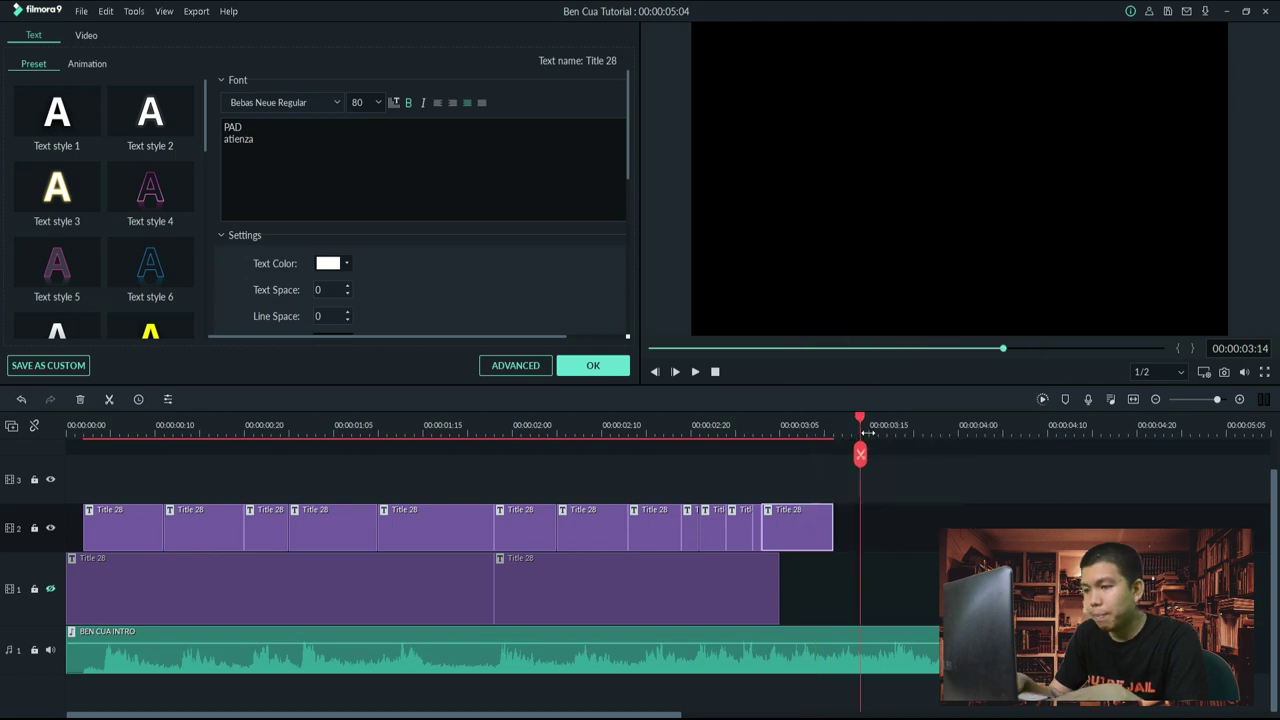
{"action": "key", "text": "Up"}
{"action": "left_click", "coordinate": [857, 490]}
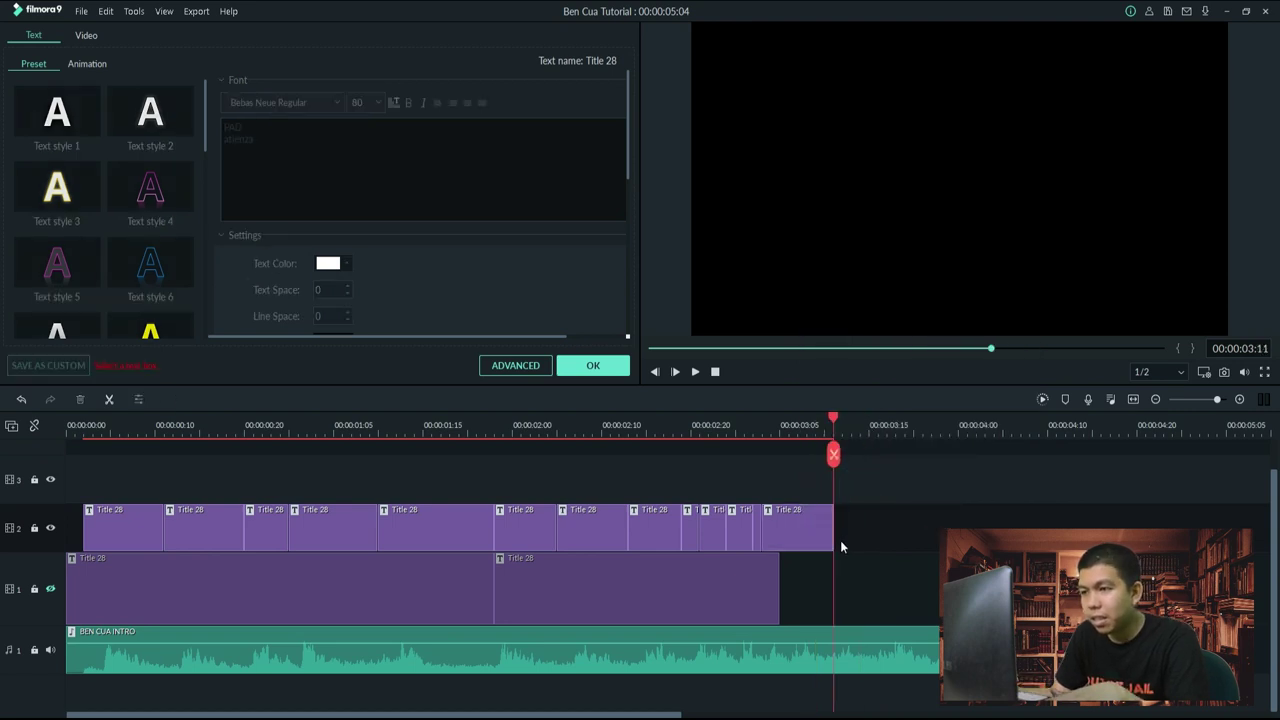
{"action": "key", "text": "ctrl+v"}
{"action": "left_click", "coordinate": [860, 430]}
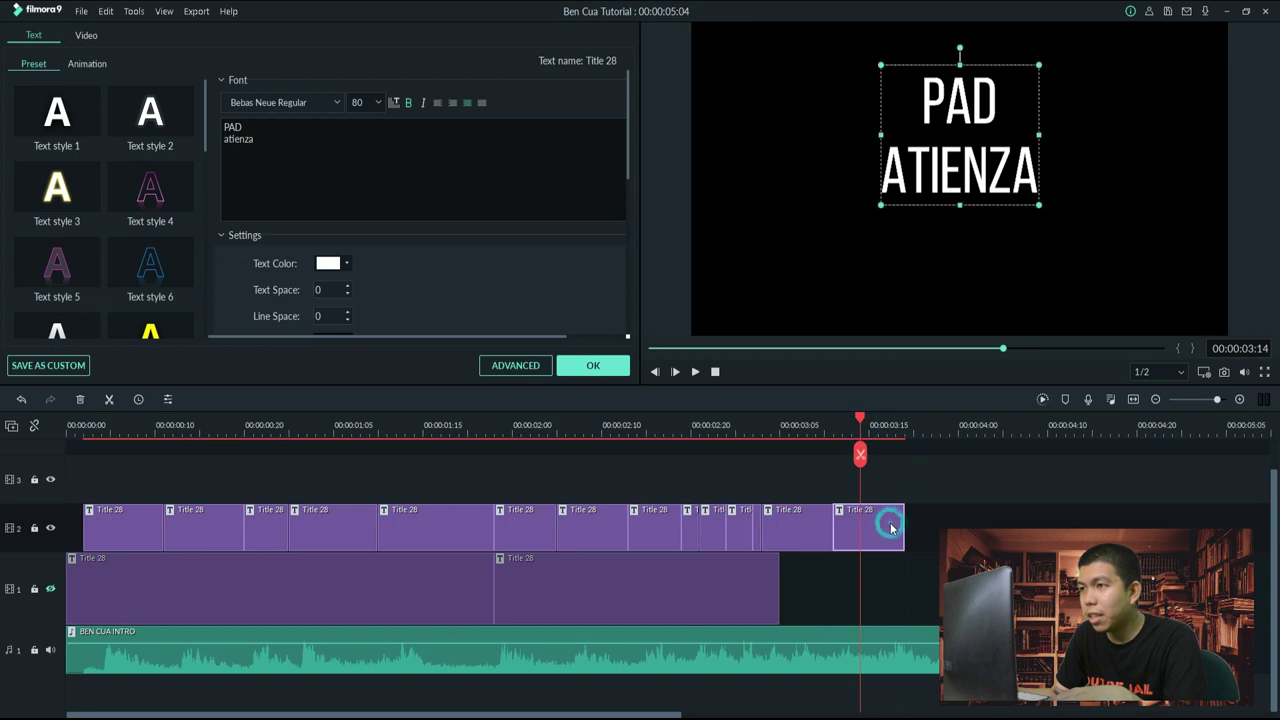
Enlarge the pasted title's text box and set its font size to 125.
{"action": "left_click_drag", "start_coordinate": [1042, 206], "coordinate": [1103, 262]}
{"action": "left_click", "coordinate": [379, 104]}
{"action": "scroll", "coordinate": [371, 157], "scroll_direction": "down", "scroll_amount": 2}
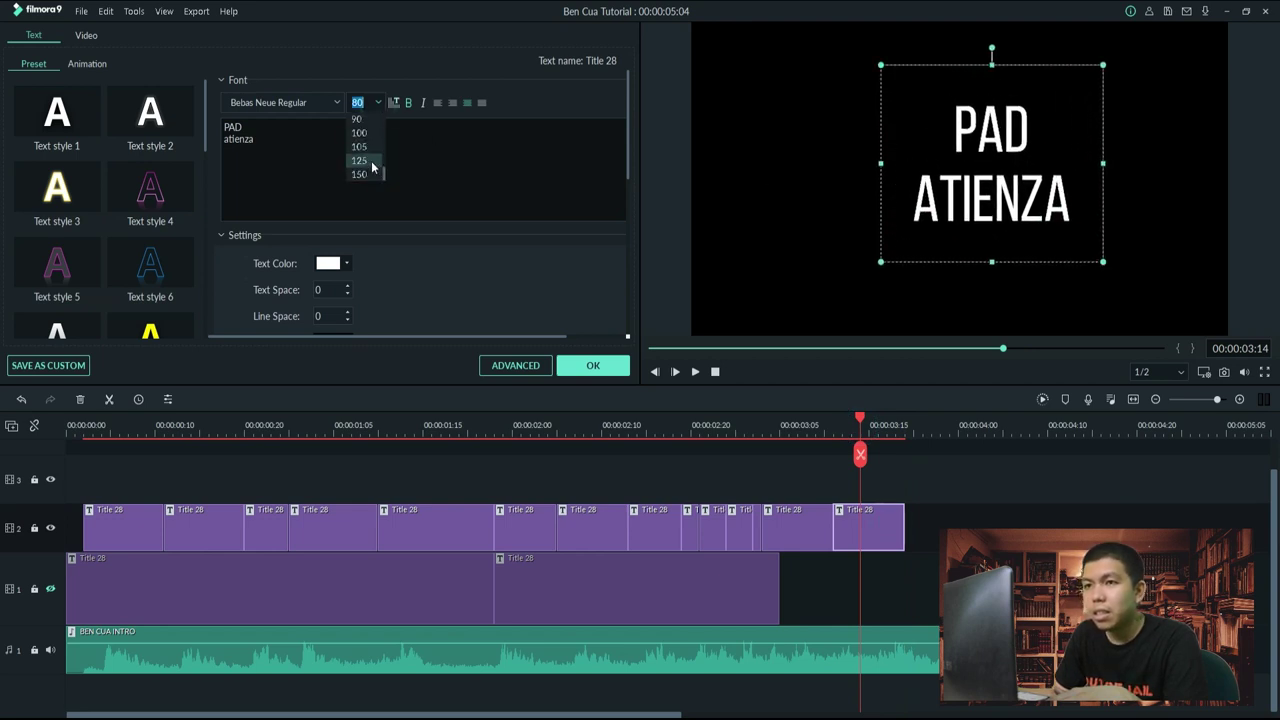
{"action": "left_click", "coordinate": [371, 160]}
Center the enlarged title over the smaller one using track 3 temporarily, return it to the end of track 2 and confirm the text changes.
{"action": "left_click_drag", "start_coordinate": [1004, 186], "coordinate": [975, 167]}
{"action": "left_click_drag", "start_coordinate": [866, 535], "coordinate": [821, 480]}
{"action": "left_click", "coordinate": [815, 425]}
{"action": "mouse_move", "coordinate": [992, 168]}
{"action": "left_mouse_down"}
{"action": "mouse_move", "coordinate": [997, 196]}
{"action": "mouse_move", "coordinate": [993, 172]}
{"action": "left_mouse_up"}
{"action": "left_click_drag", "start_coordinate": [840, 478], "coordinate": [886, 525]}
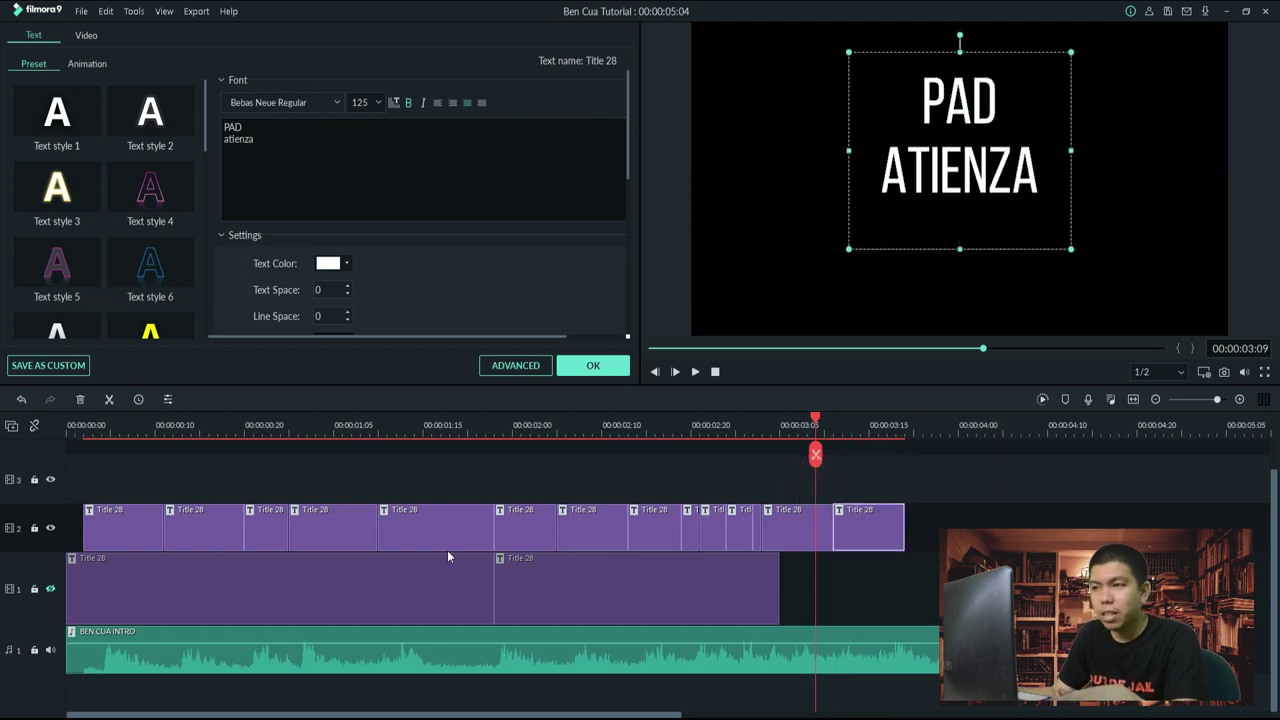
{"action": "left_click", "coordinate": [593, 366]}
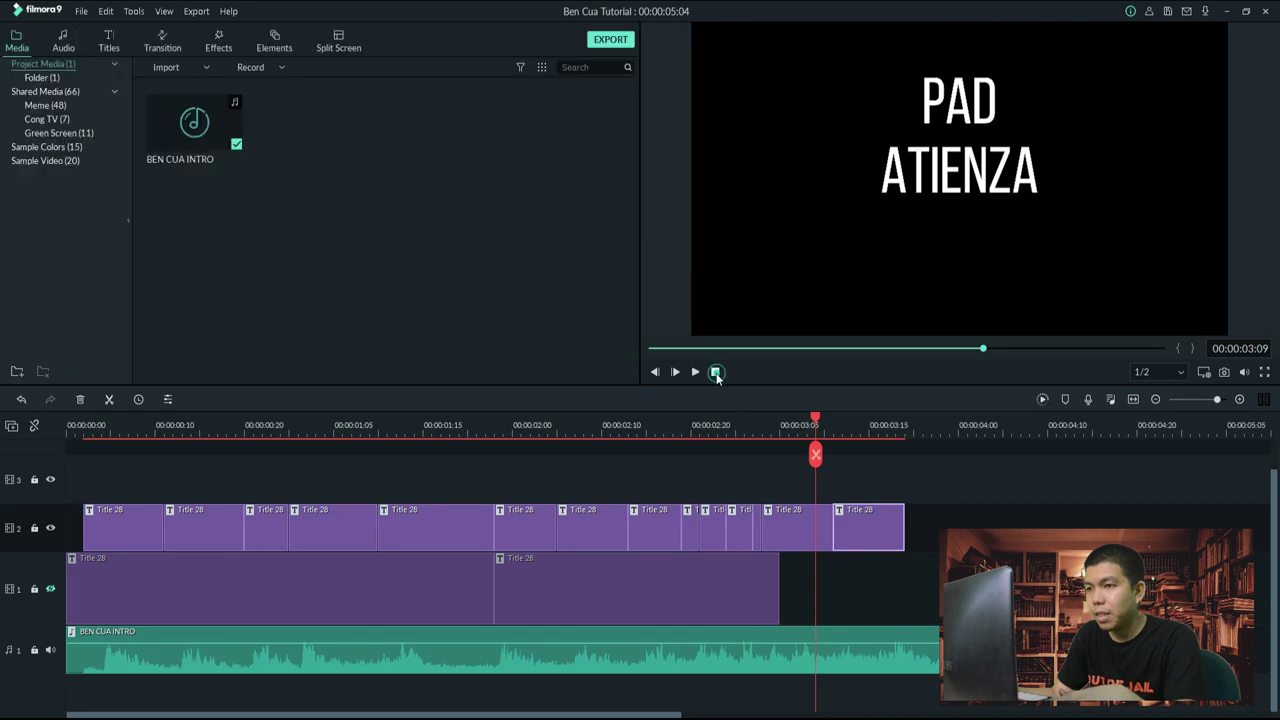
Play the intro from the start and extend the enlarged title's end to 00:00:04:08 on track 2.
{"action": "left_click", "coordinate": [715, 371]}
{"action": "scroll", "coordinate": [713, 432], "scroll_direction": "down", "scroll_amount": 2}
{"action": "key", "text": "space"}
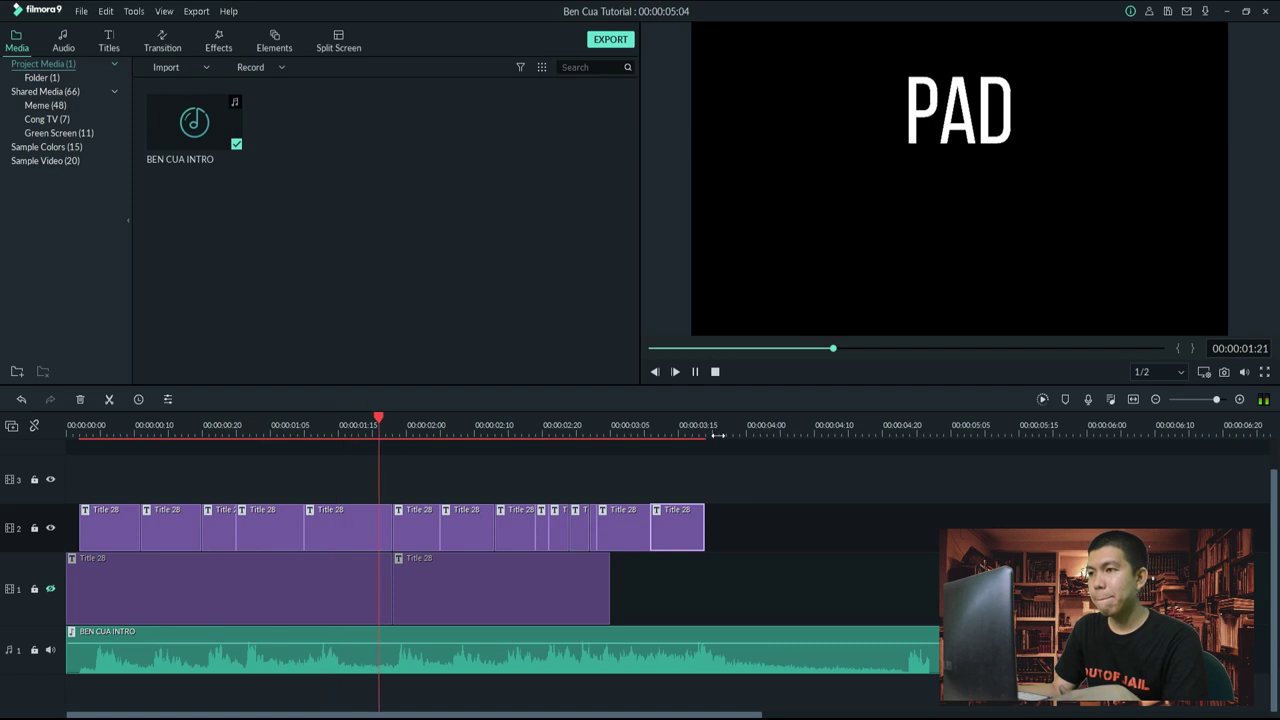
{"action": "key", "text": "space"}
{"action": "left_click_drag", "start_coordinate": [703, 530], "coordinate": [800, 528]}
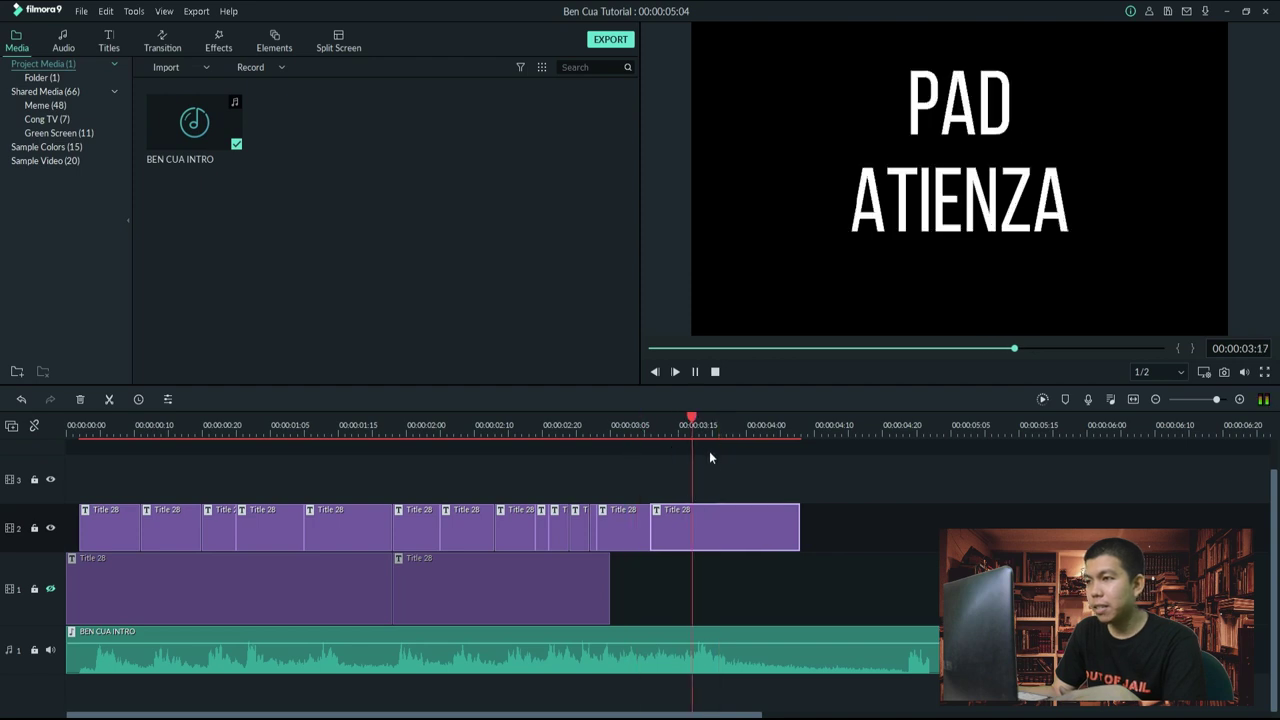
{"action": "key", "text": "space"}
{"action": "left_click_drag", "start_coordinate": [821, 455], "coordinate": [800, 455]}
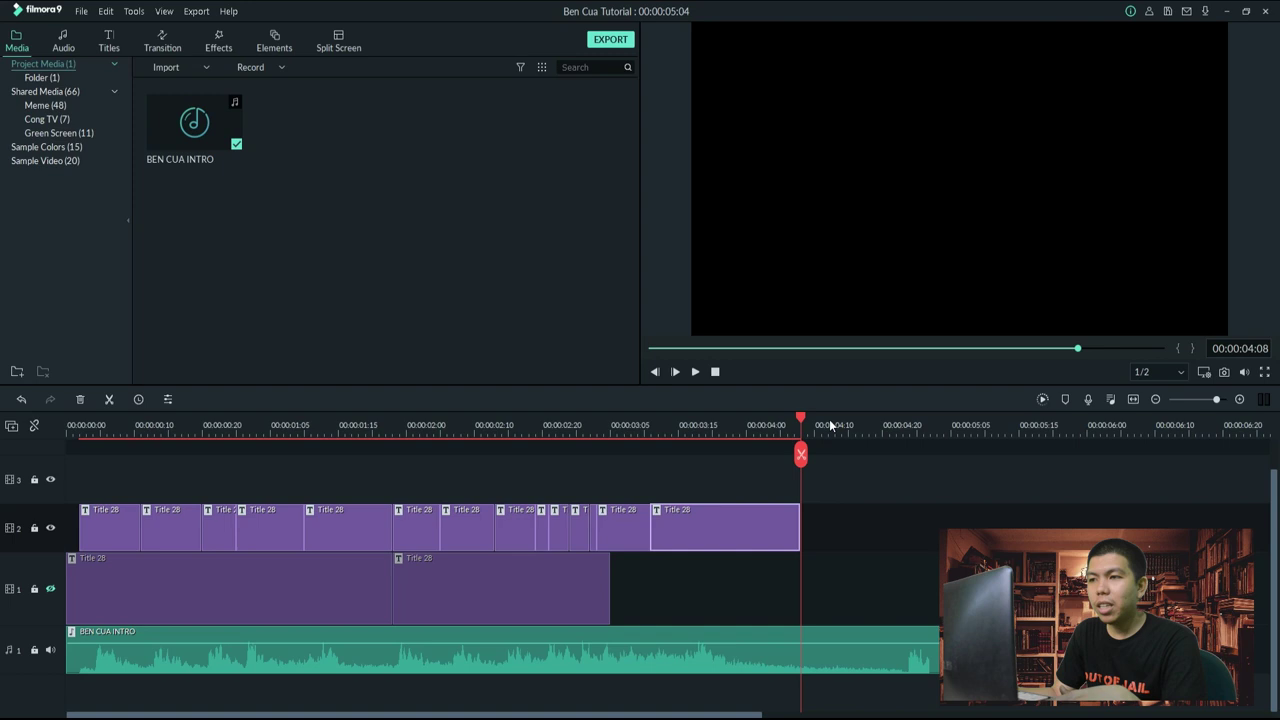
Play back the full intro from the start and delete the two leftover titles on hidden track 1.
{"action": "left_click", "coordinate": [715, 371]}
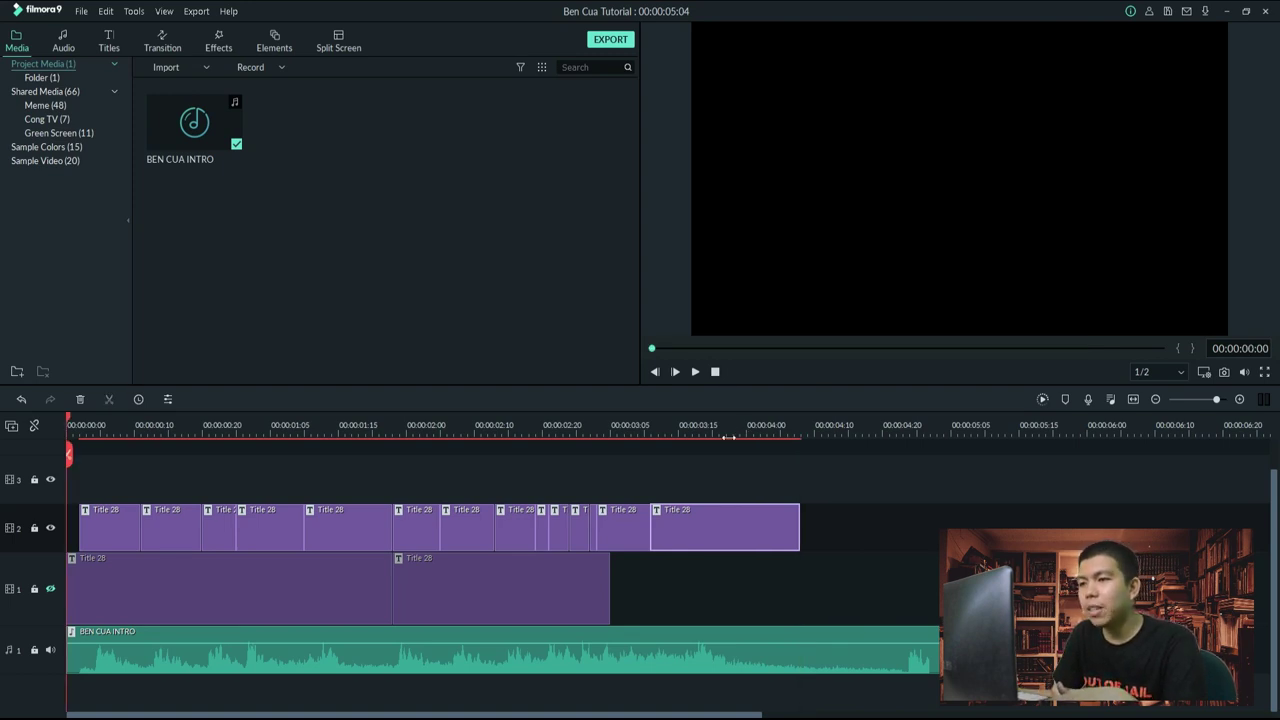
{"action": "key", "text": "space"}
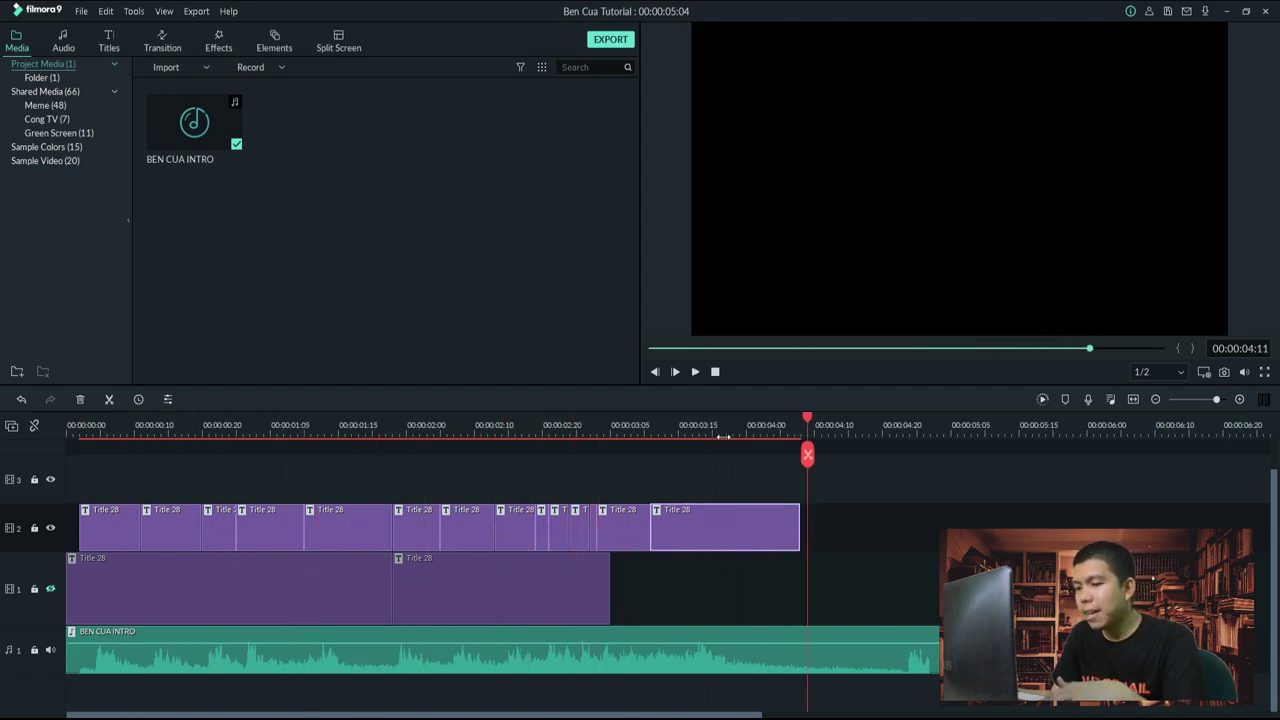
{"action": "key", "text": "Left"}
{"action": "key", "text": "Left"}
{"action": "key", "text": "Left"}
{"action": "left_click_drag", "start_coordinate": [693, 592], "coordinate": [74, 576]}
{"action": "key", "text": "Delete"}
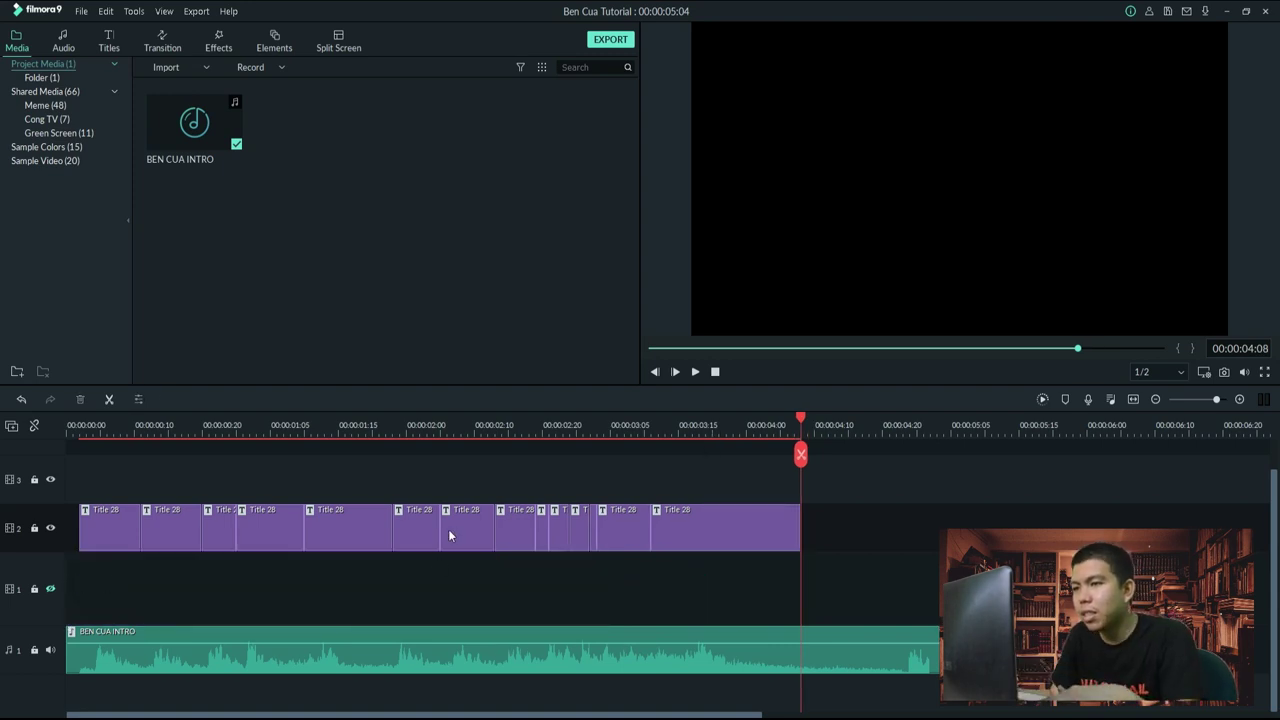
{"action": "left_click", "coordinate": [715, 371]}
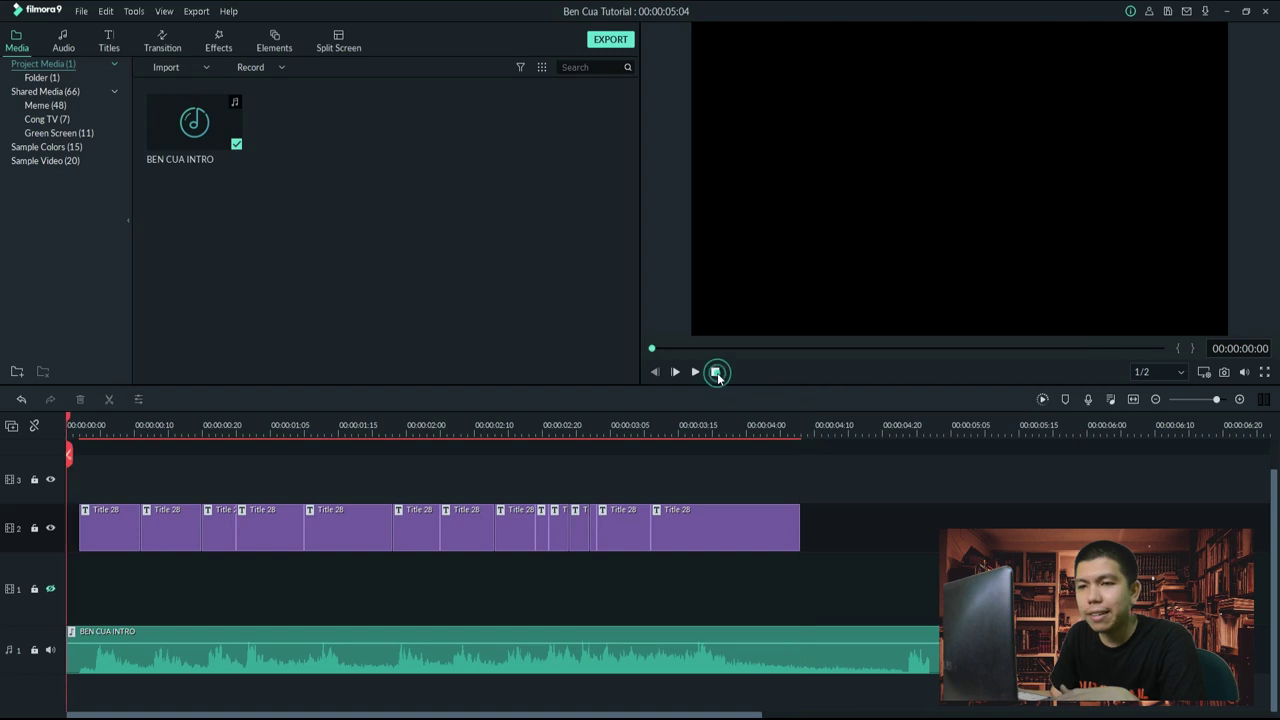
{"action": "scroll", "coordinate": [499, 429], "scroll_direction": "up", "scroll_amount": 1}
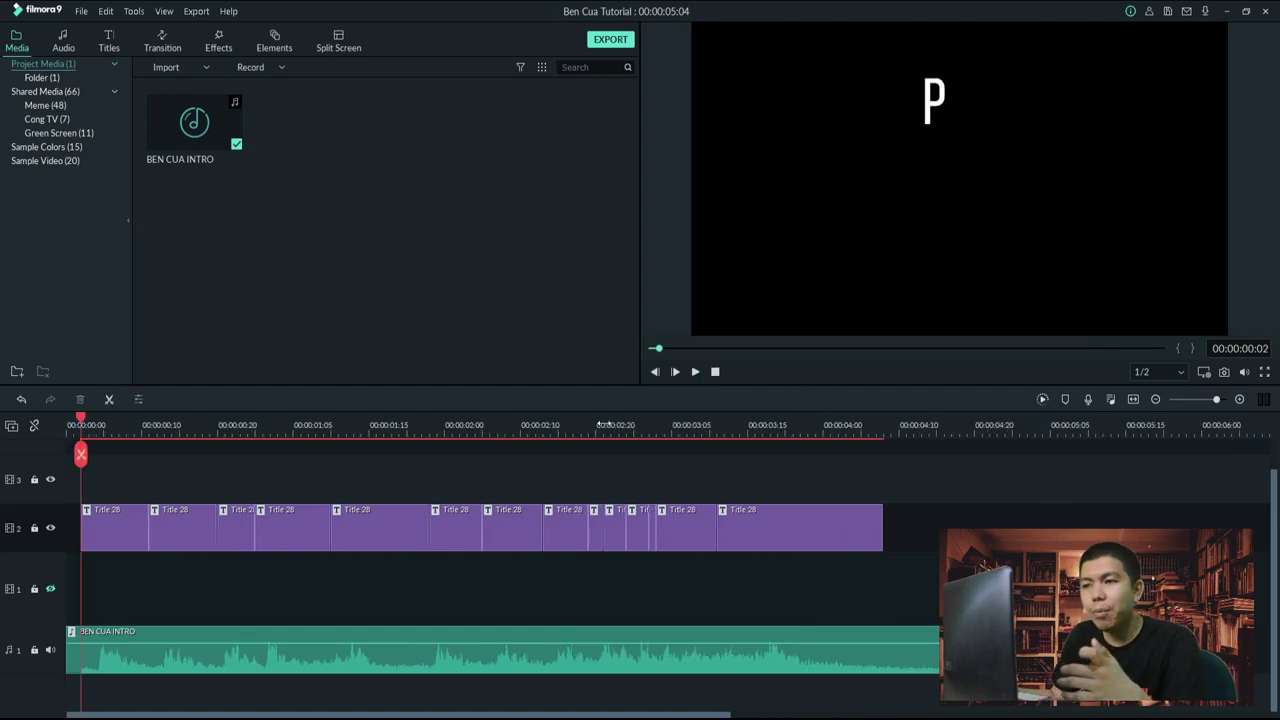
{"action": "scroll", "coordinate": [571, 414], "scroll_direction": "down", "scroll_amount": 2}
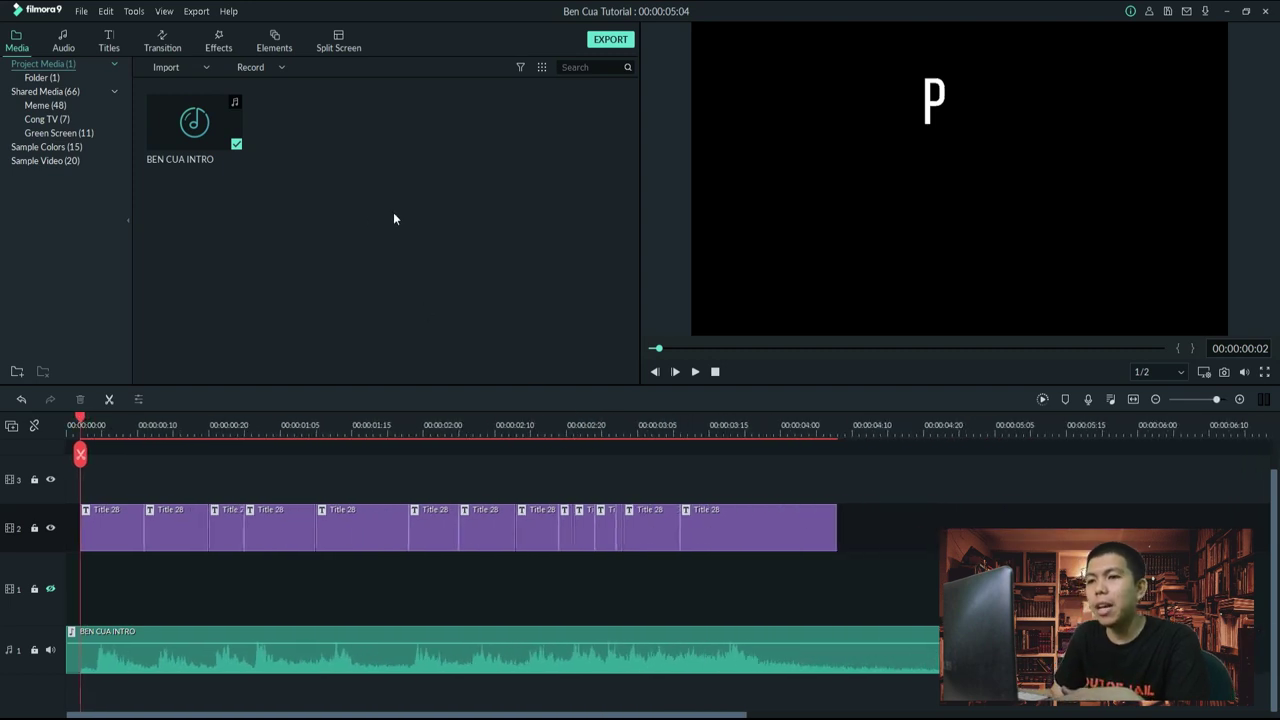
Switch to the web browser, search for pexels.ccom and open the Pexels website.
{"action": "left_click", "coordinate": [376, 665]}
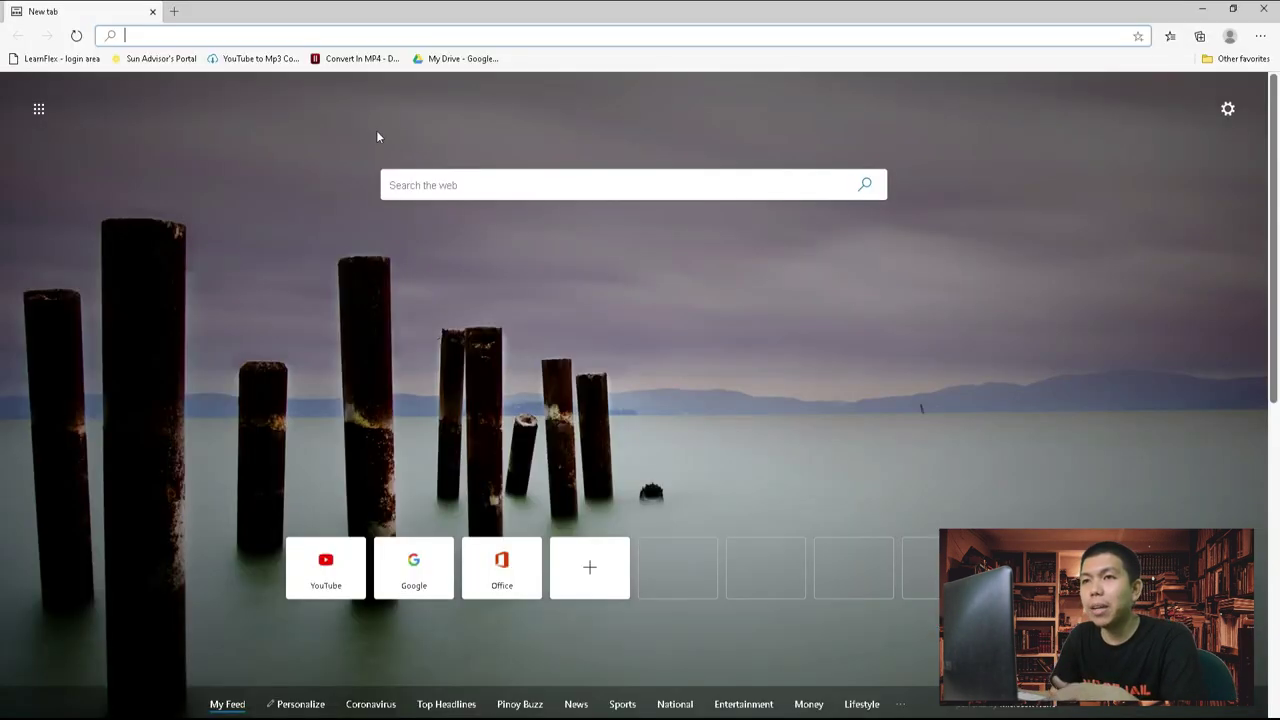
{"action": "left_click", "coordinate": [376, 36]}
{"action": "type", "text": "pexels.co"}
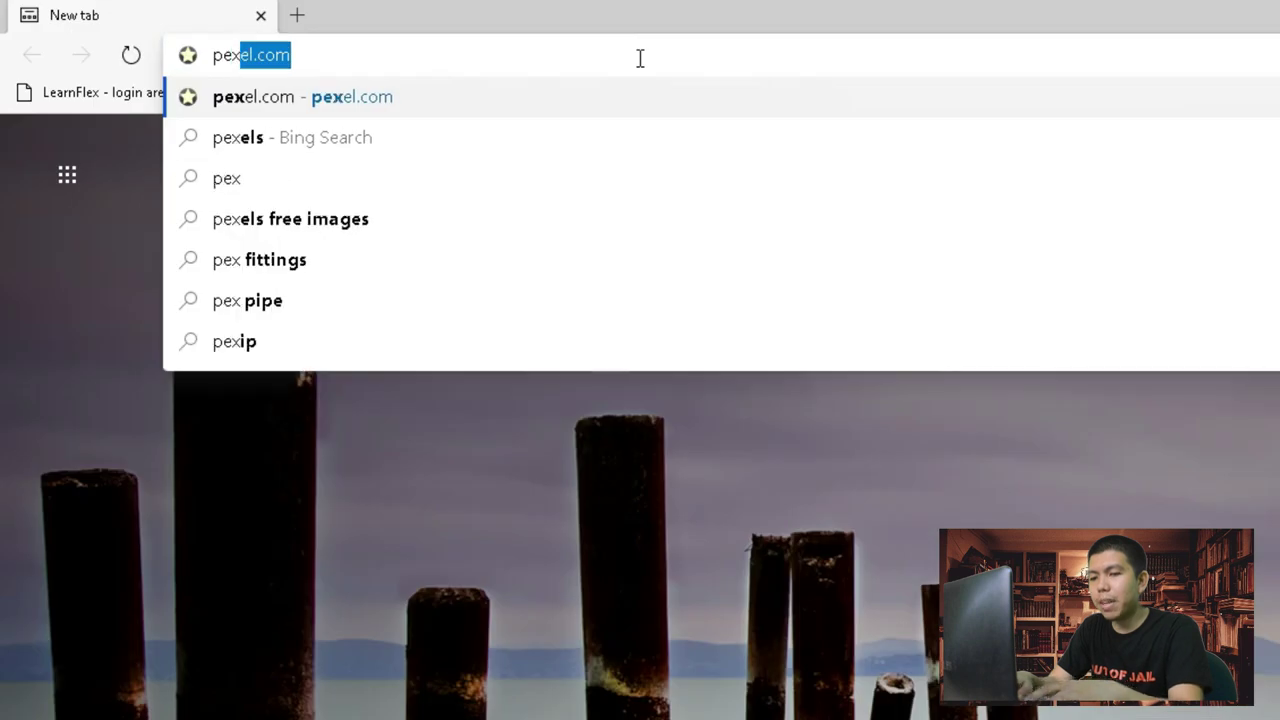
{"action": "key", "text": "BackSpace"}
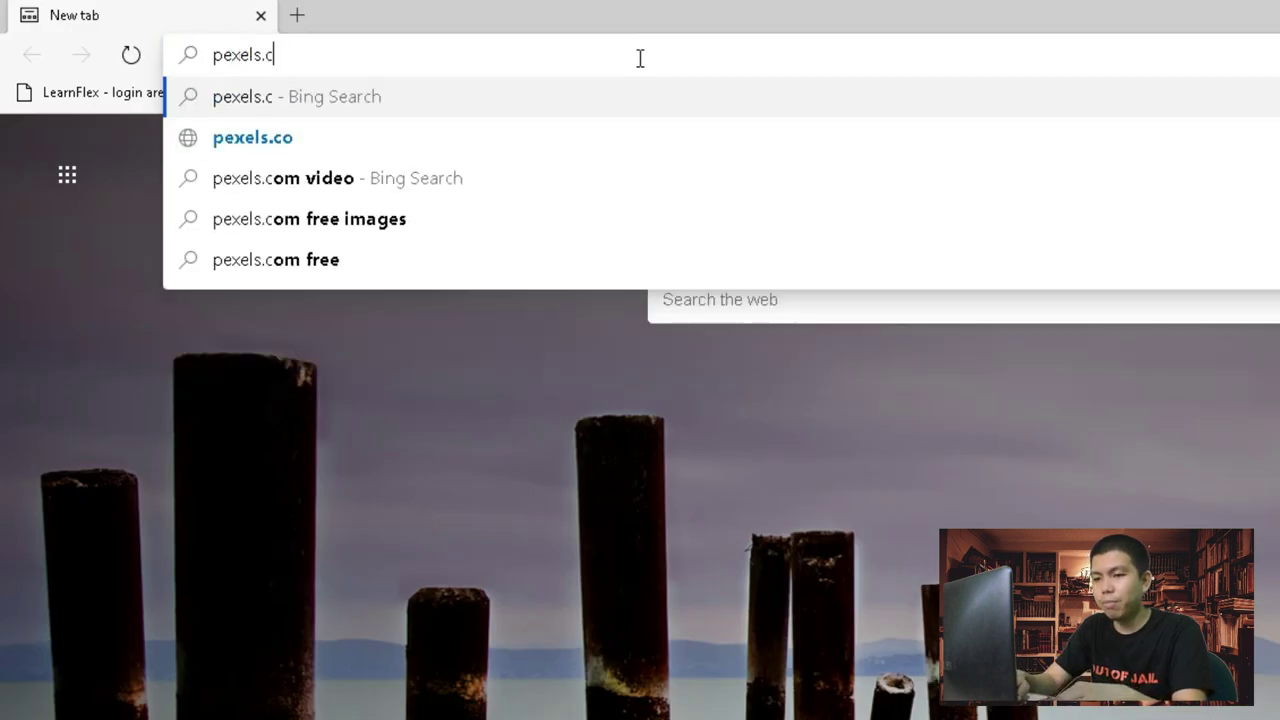
{"action": "type", "text": "com"}
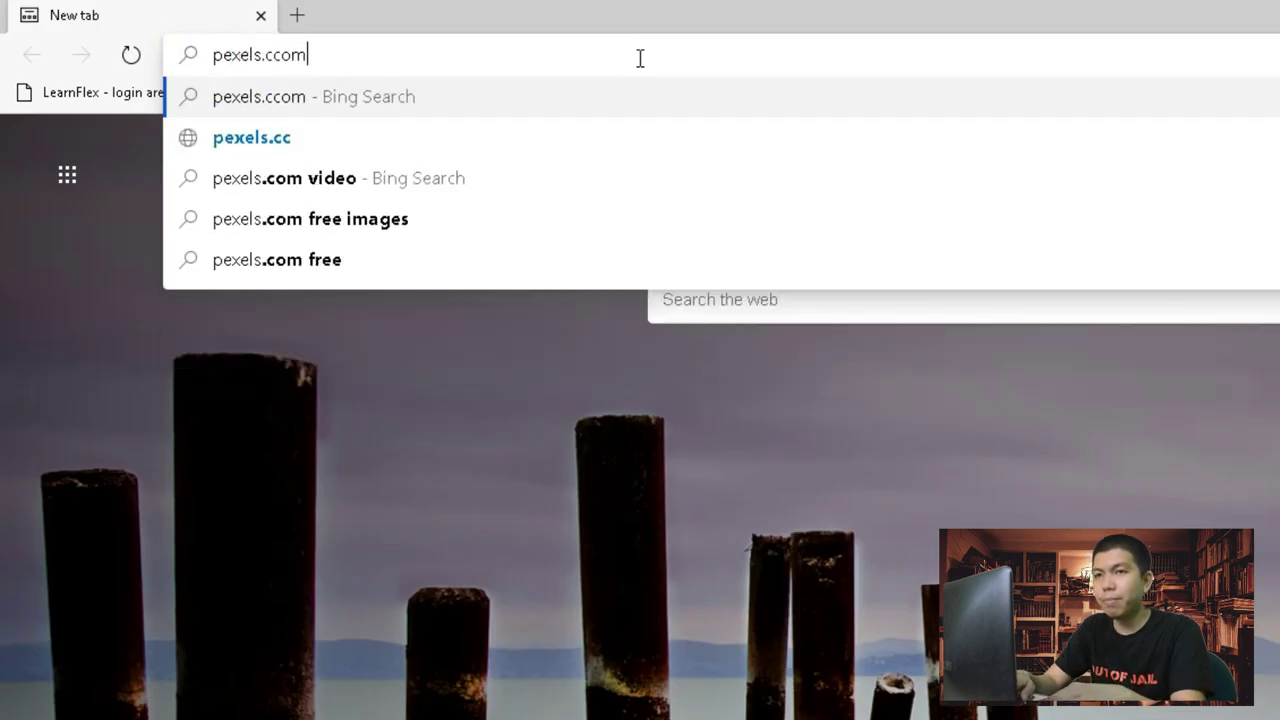
{"action": "key", "text": "Return"}
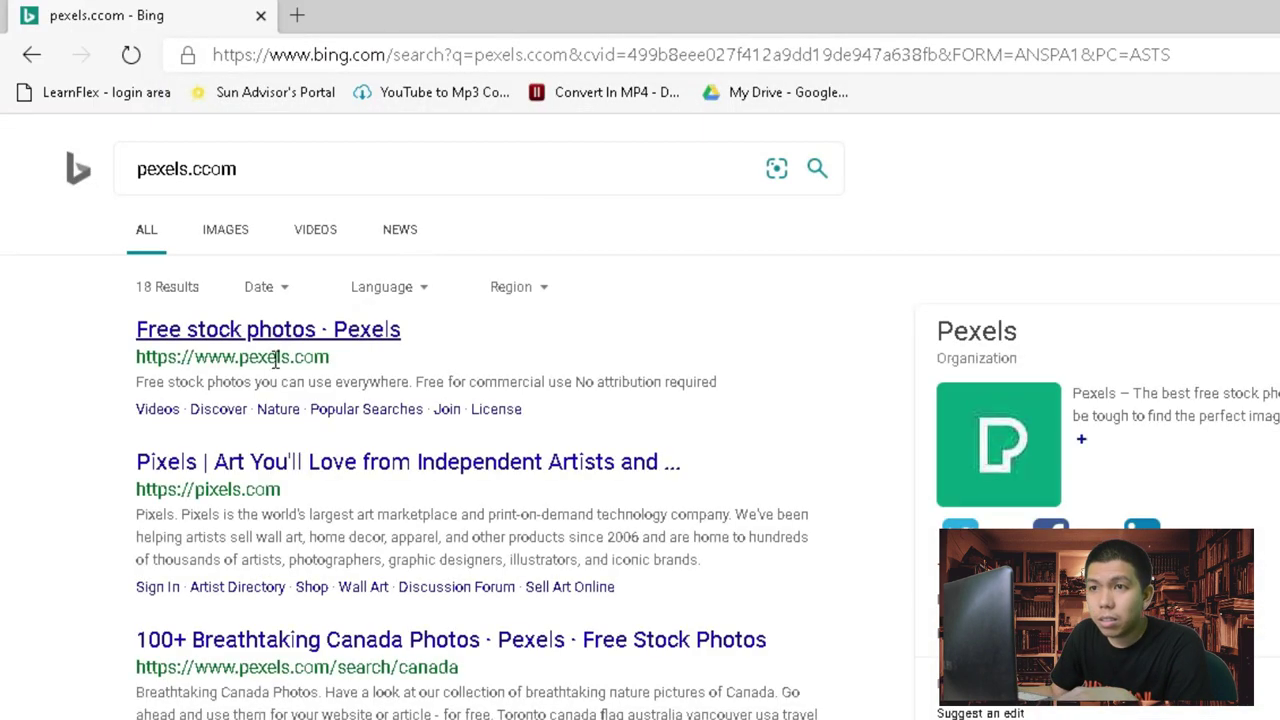
{"action": "left_click", "coordinate": [276, 346]}
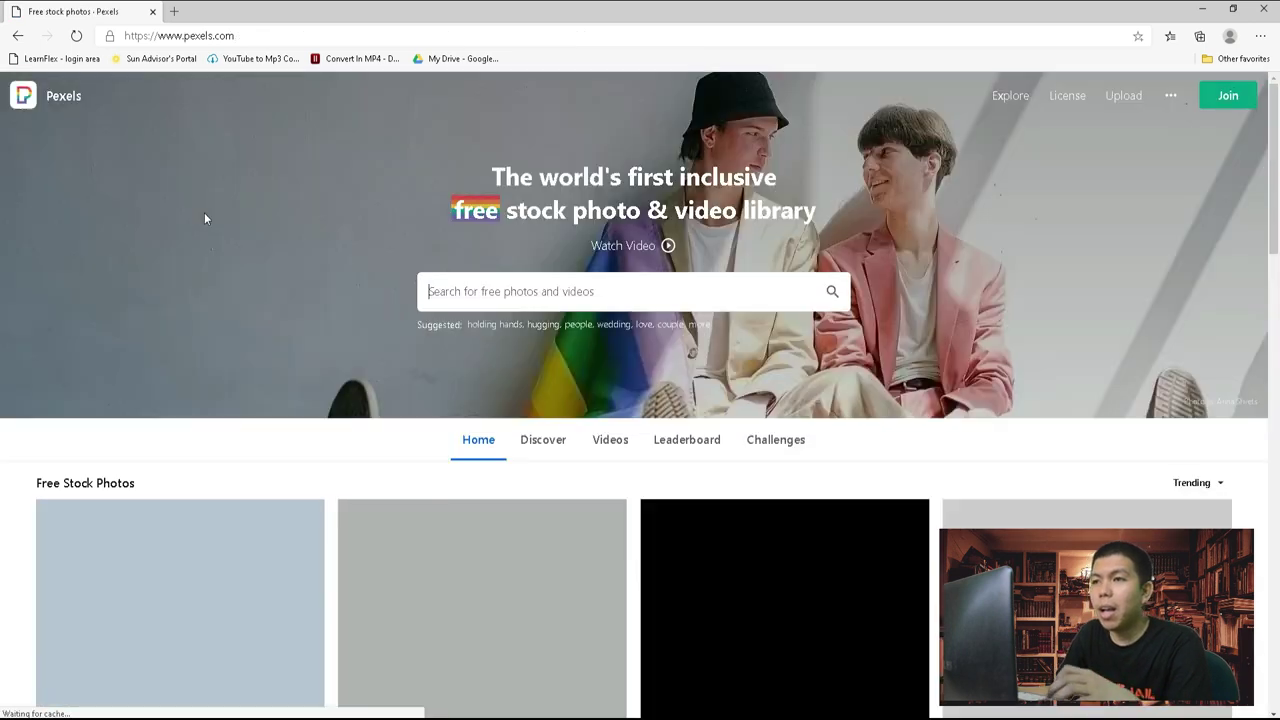
Browse the free stock photos on the Pexels home page and return to Filmora.
{"action": "scroll", "coordinate": [753, 407], "scroll_direction": "down", "scroll_amount": 15}
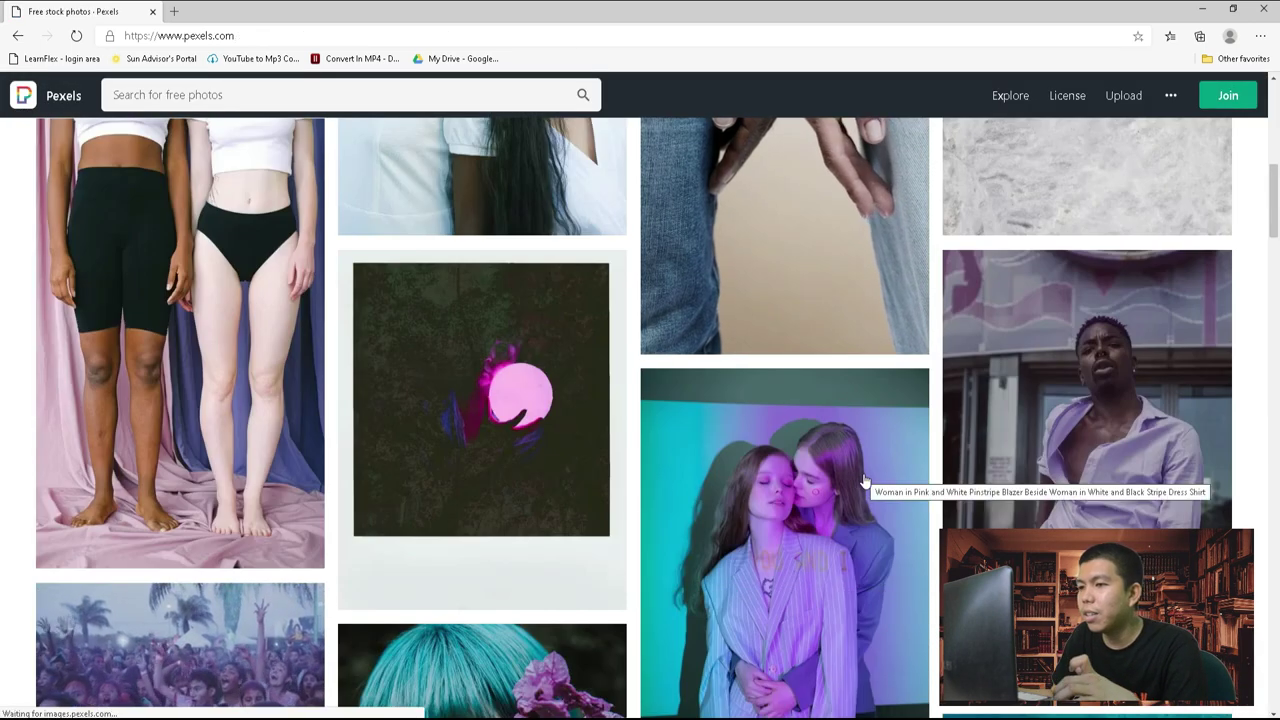
{"action": "scroll", "coordinate": [851, 408], "scroll_direction": "down", "scroll_amount": 5}
{"action": "scroll", "coordinate": [860, 470], "scroll_direction": "up", "scroll_amount": 20}
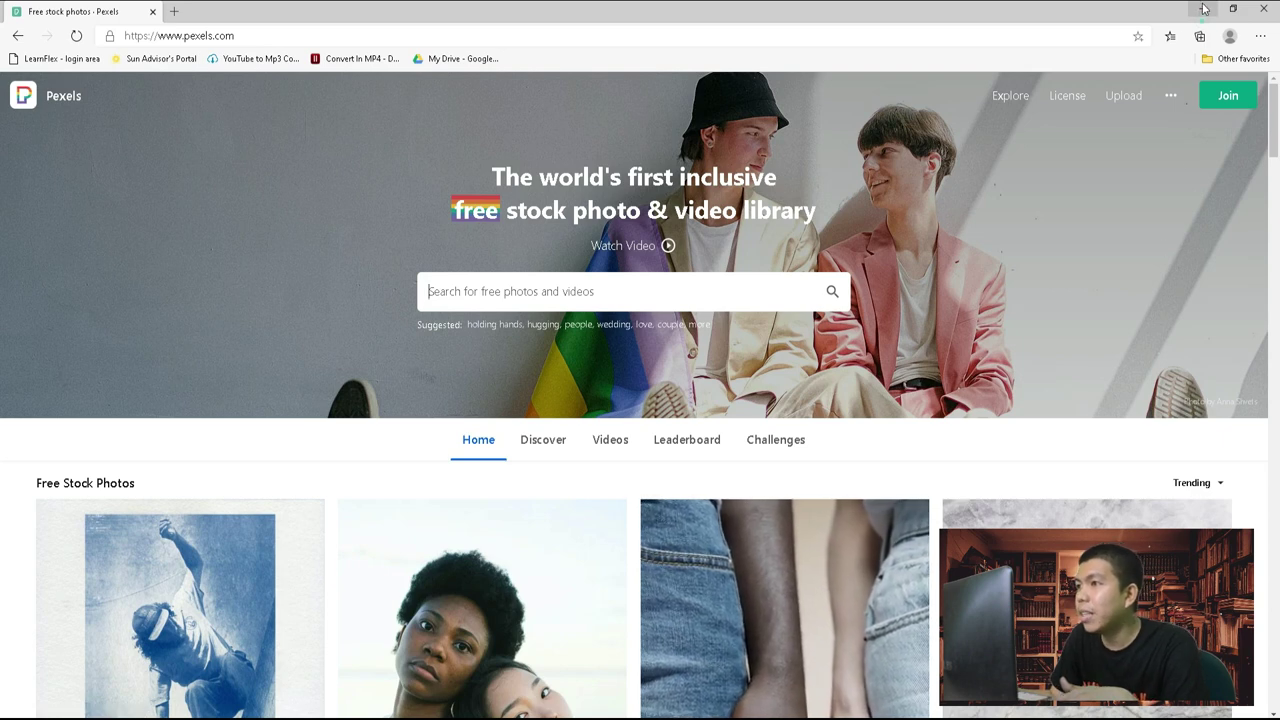
{"action": "left_click", "coordinate": [1204, 8]}
Import pictures 1 to 12 from the BEN CUA folder into the project media.
{"action": "double_click", "coordinate": [366, 256]}
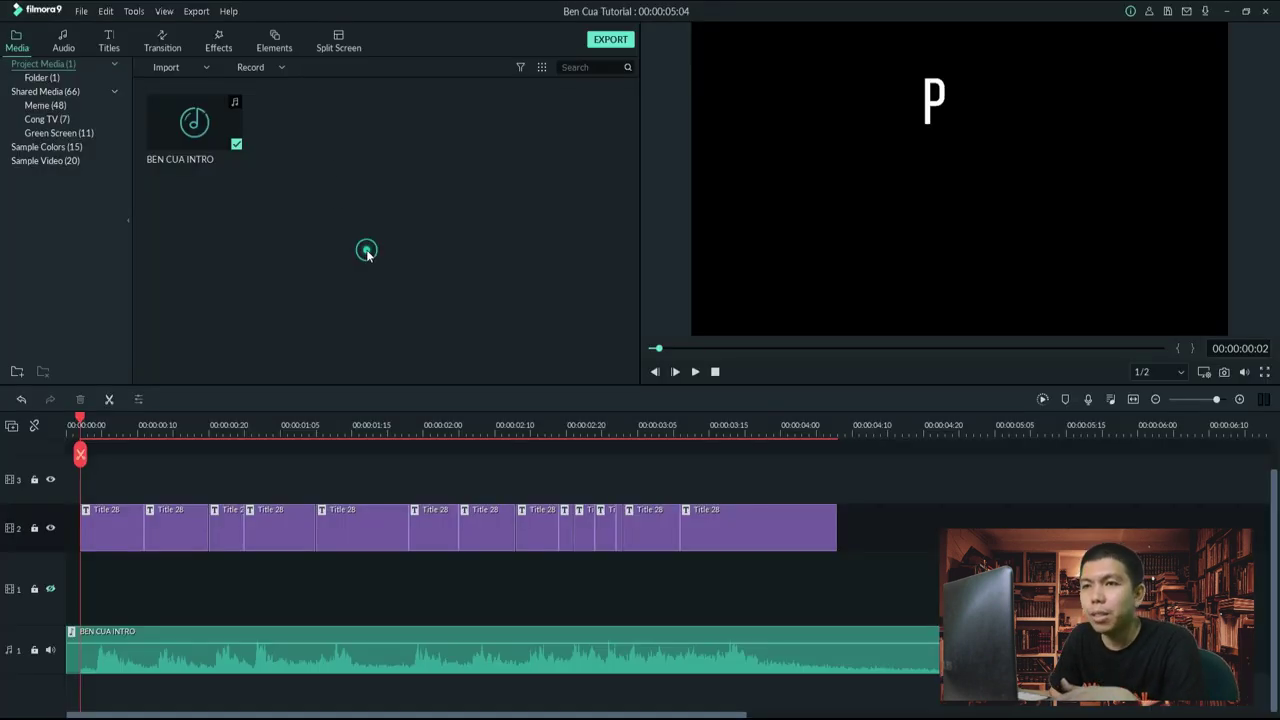
{"action": "left_click", "coordinate": [155, 115]}
{"action": "left_click", "coordinate": [230, 197], "text": "shift"}
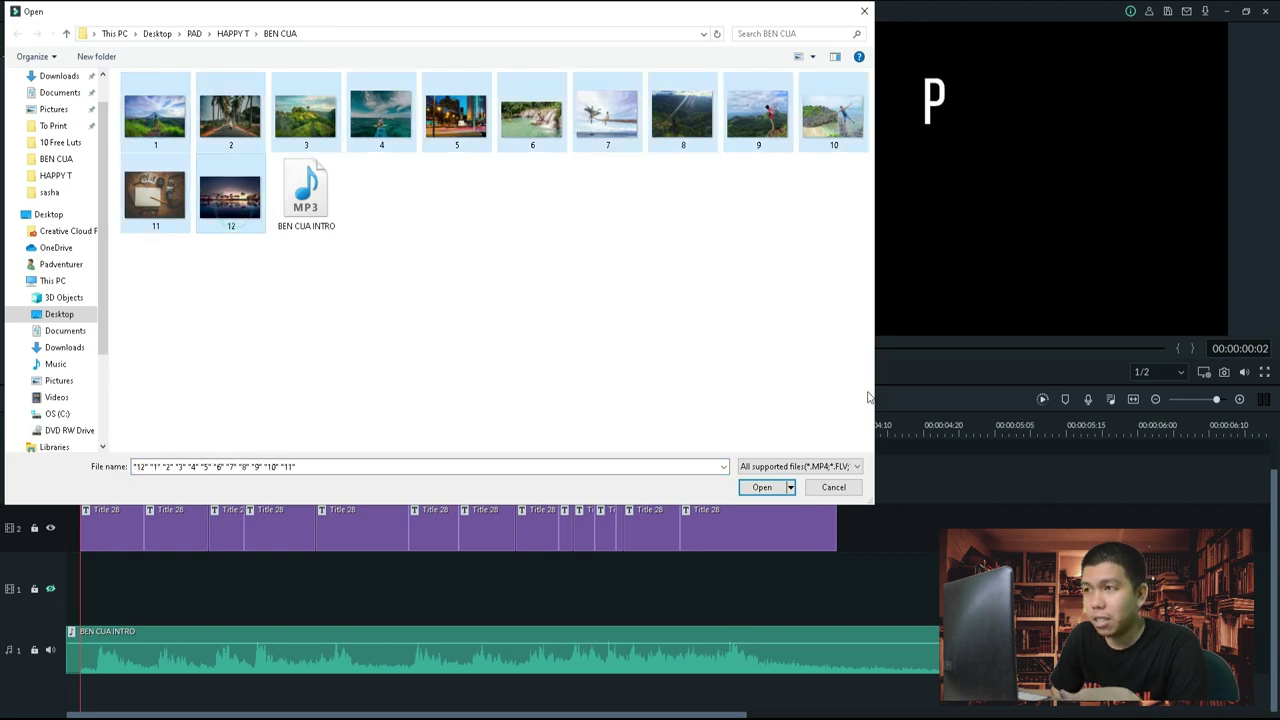
{"action": "left_click", "coordinate": [762, 487]}
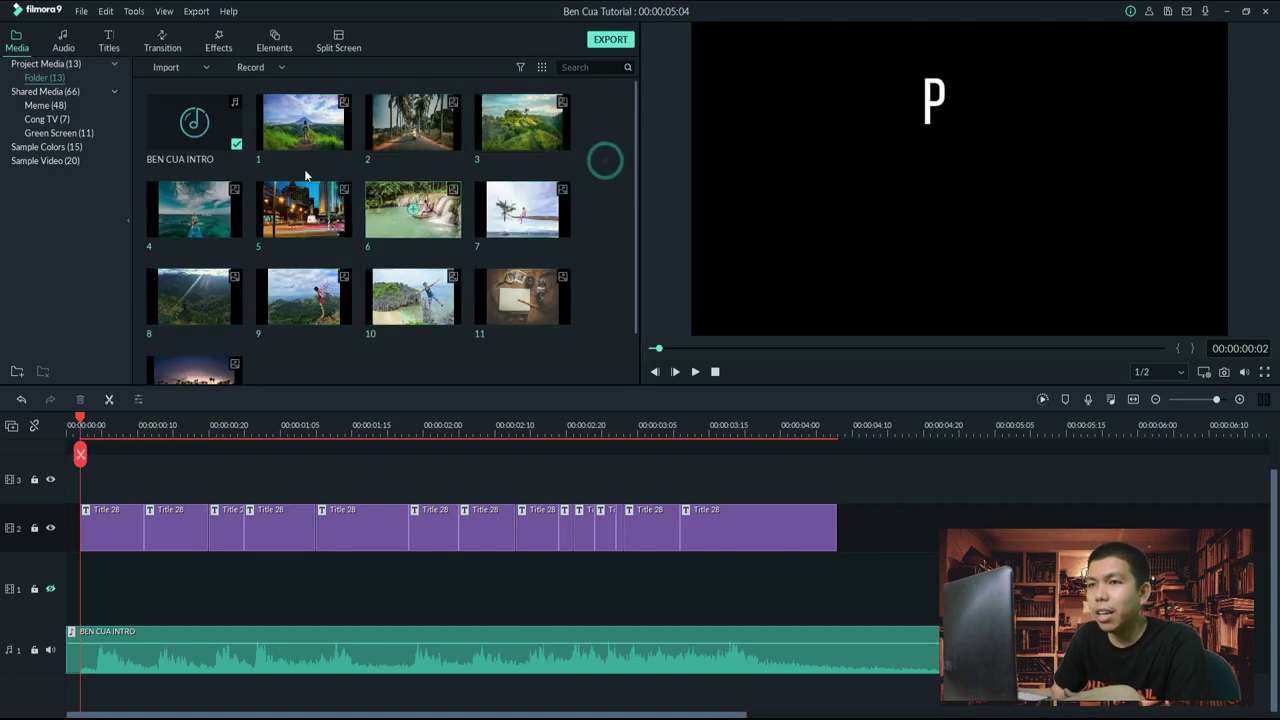
Place picture 1 on track 1 below the first title and trim it to that title's length.
{"action": "left_click_drag", "start_coordinate": [305, 122], "coordinate": [75, 598]}
{"action": "left_click_drag", "start_coordinate": [938, 588], "coordinate": [143, 583]}
{"action": "left_click", "coordinate": [110, 430]}
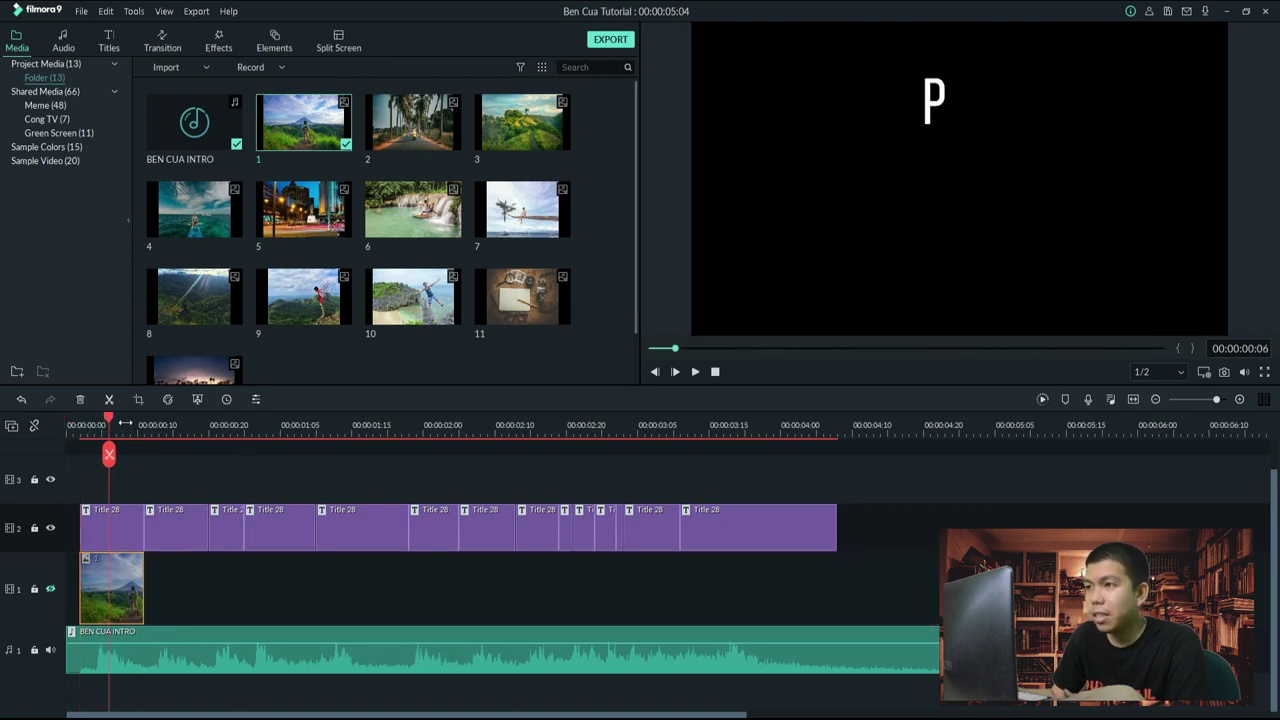
Make track 1 visible and apply Crop to Fit to picture 1.
{"action": "left_click", "coordinate": [112, 600]}
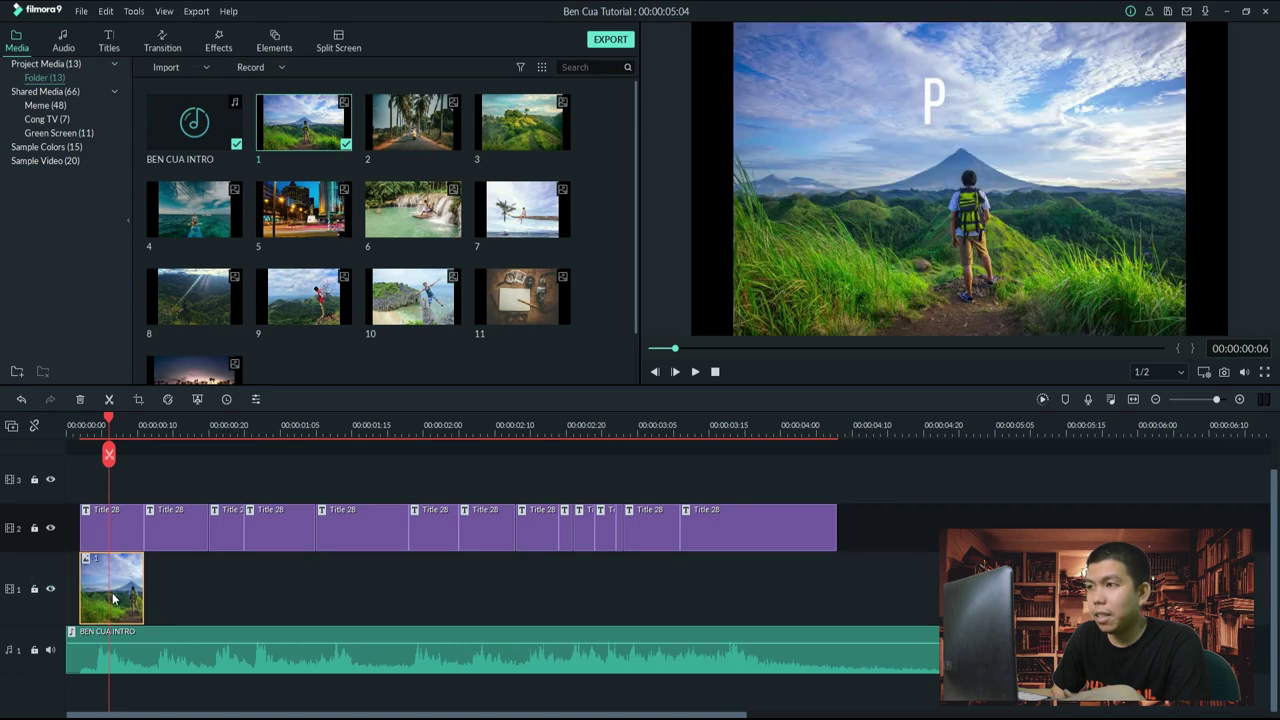
{"action": "right_click", "coordinate": [113, 598]}
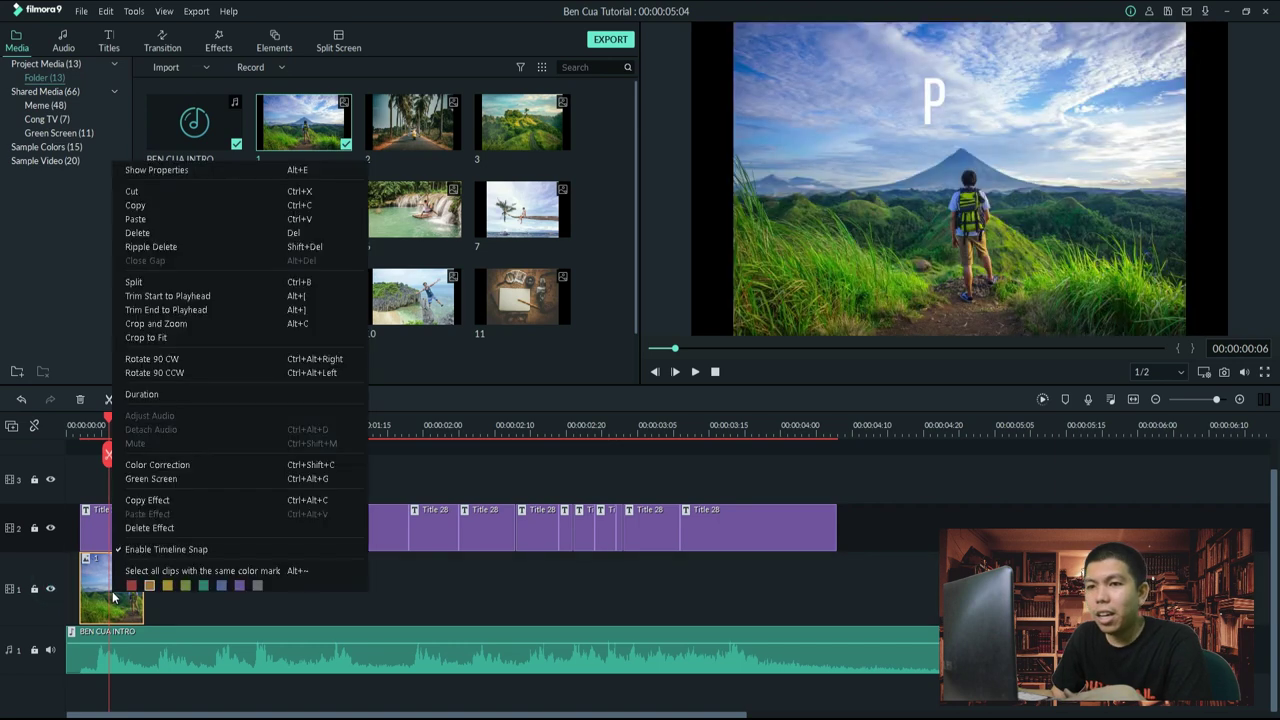
{"action": "left_click", "coordinate": [171, 338]}
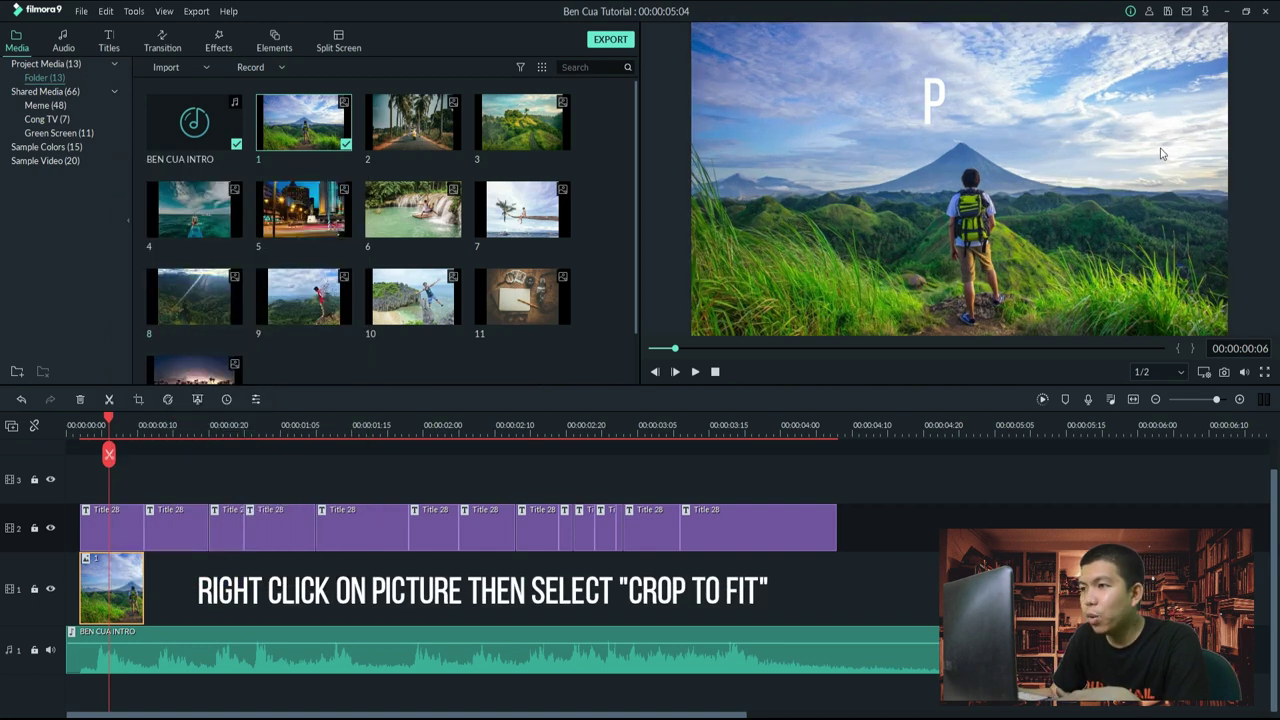
Reduce the opacity of picture 1 on the timeline to 50%.
{"action": "double_click", "coordinate": [121, 597]}
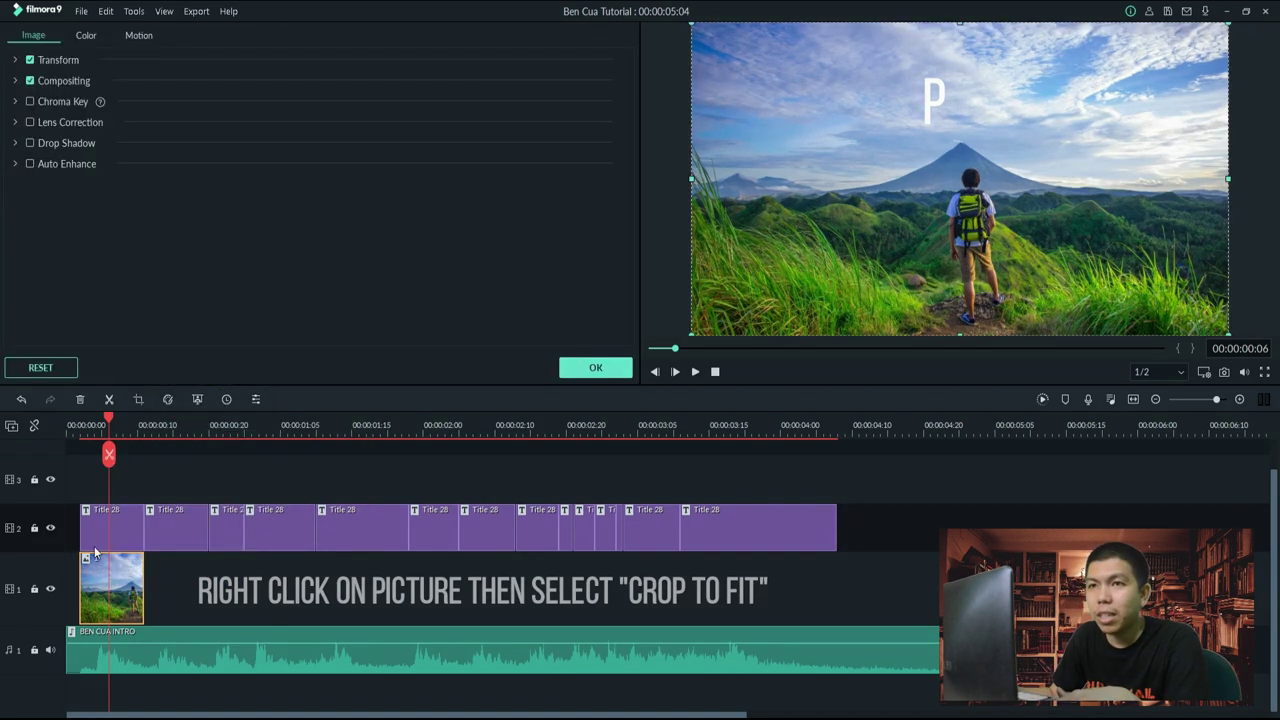
{"action": "left_click", "coordinate": [15, 81]}
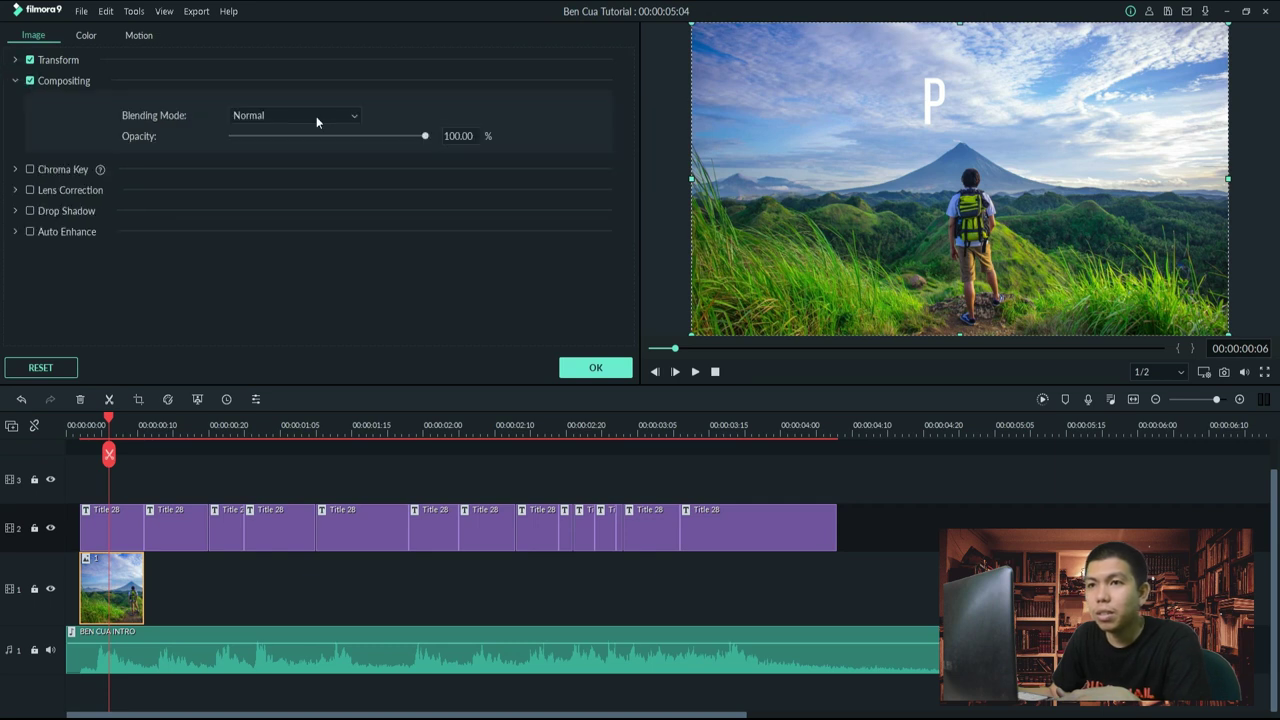
{"action": "left_click_drag", "start_coordinate": [425, 136], "coordinate": [334, 139]}
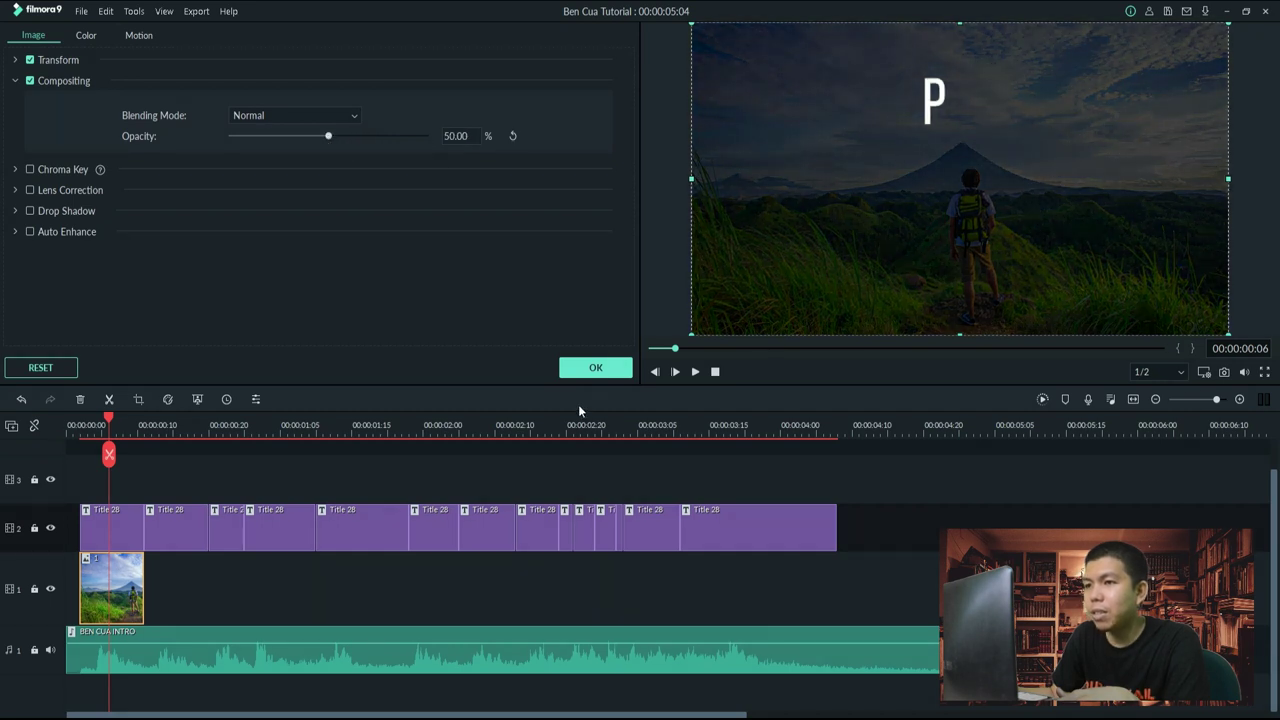
{"action": "left_click", "coordinate": [594, 369]}
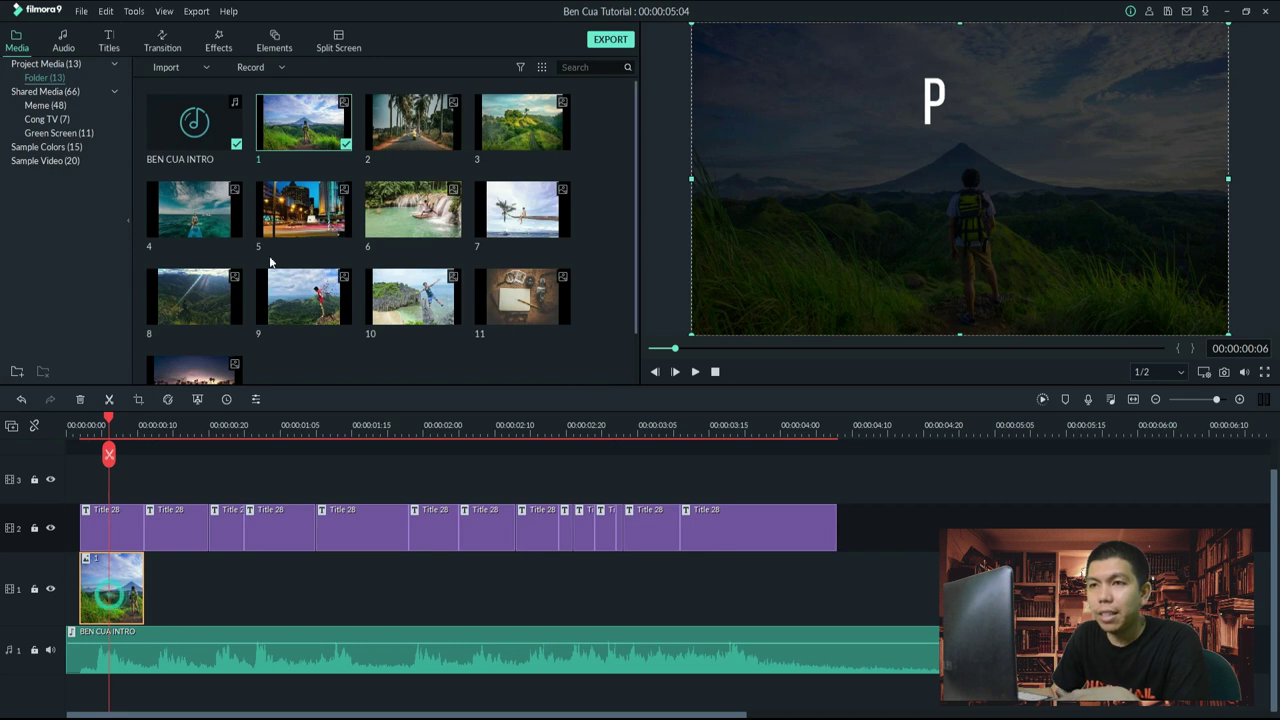
Place picture 2 on track 1 right after picture 1 and cut it to the second title's length.
{"action": "left_click_drag", "start_coordinate": [412, 122], "coordinate": [192, 598]}
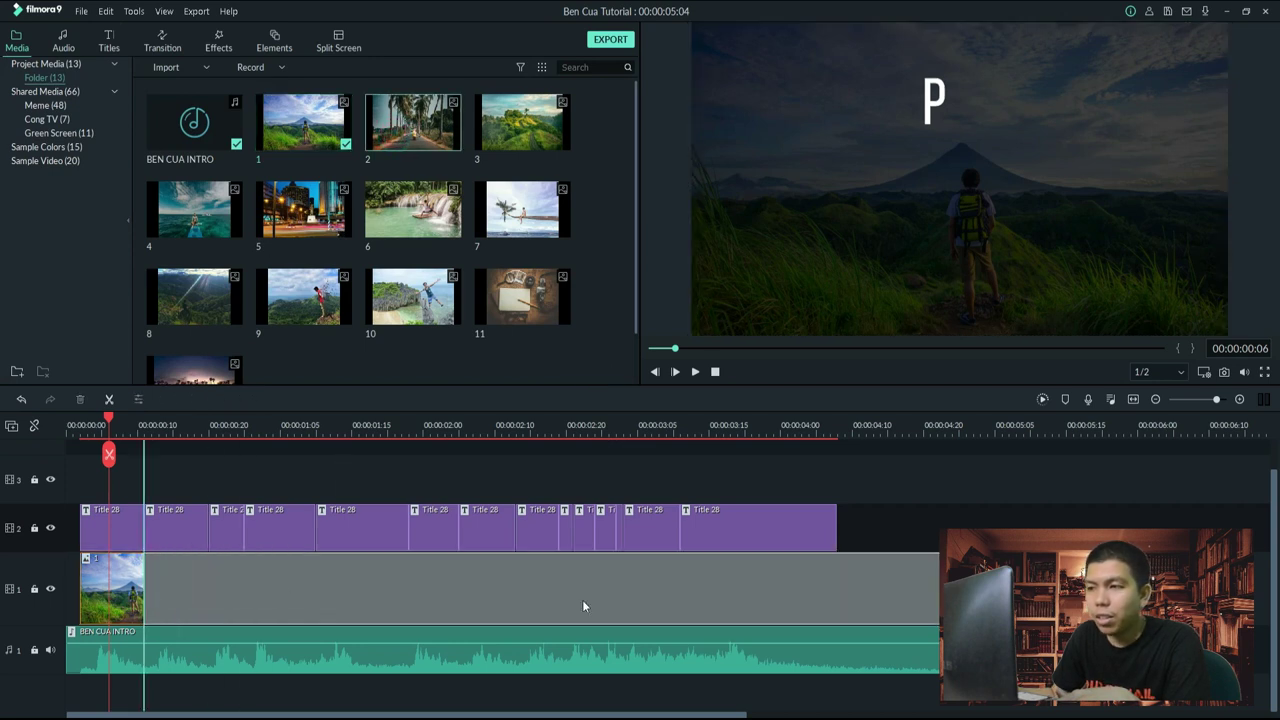
{"action": "left_click_drag", "start_coordinate": [584, 606], "coordinate": [580, 604]}
{"action": "left_click", "coordinate": [215, 427]}
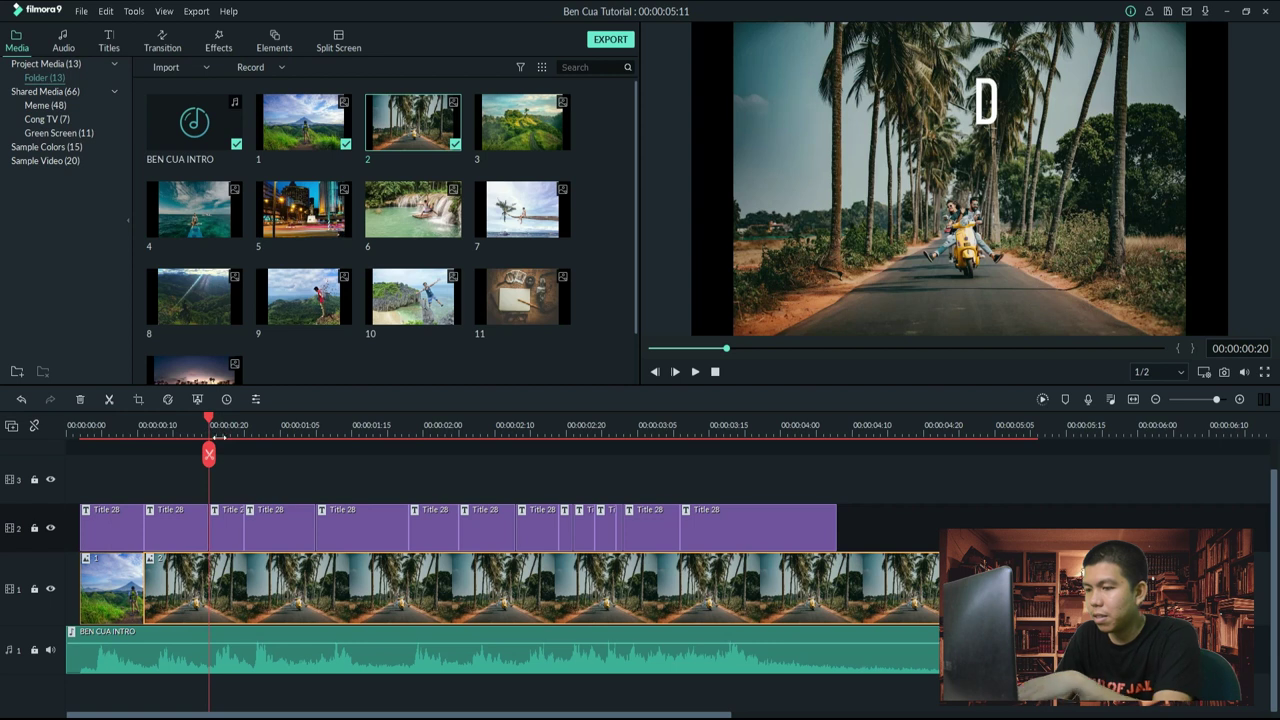
{"action": "left_click", "coordinate": [209, 455]}
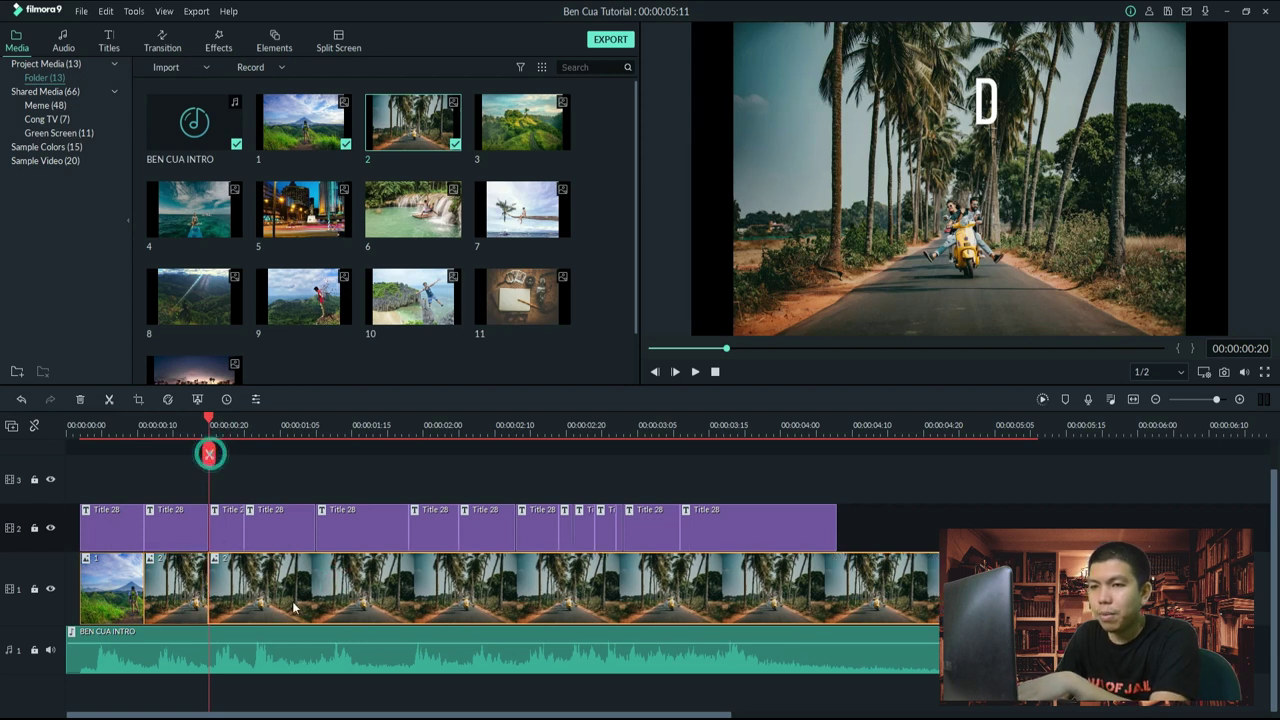
{"action": "key", "text": "Delete"}
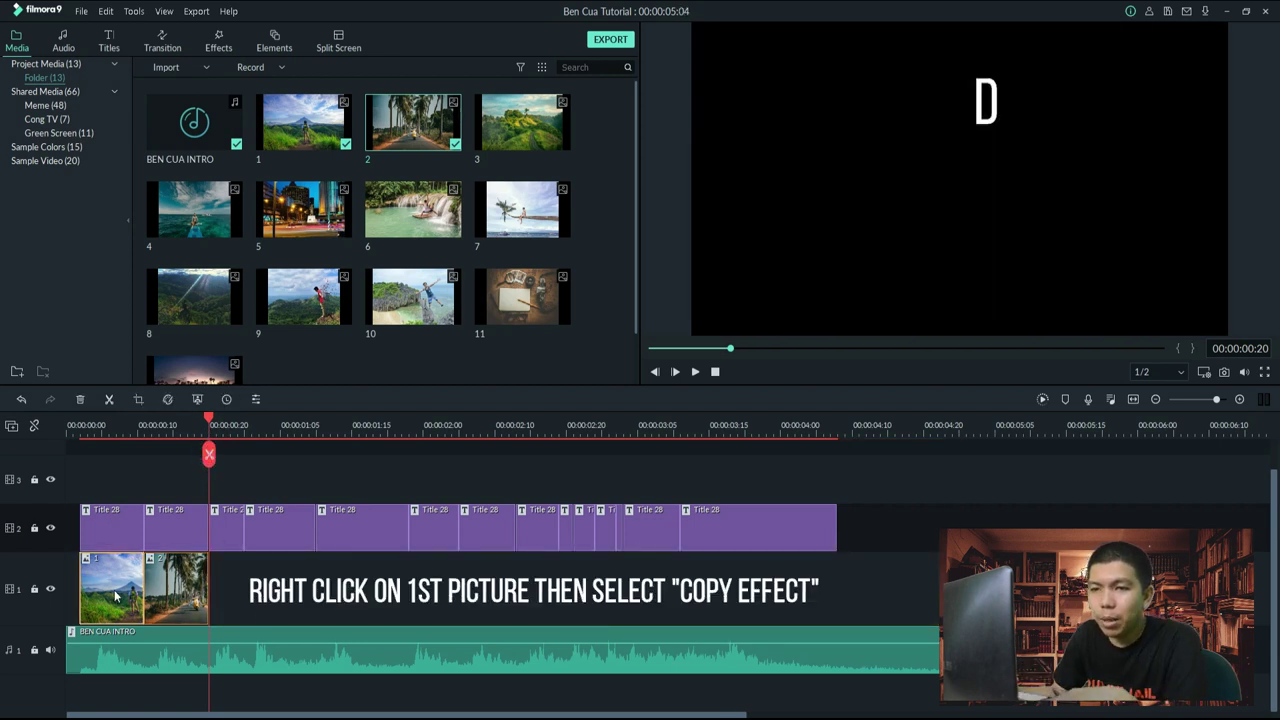
Copy the effect from picture 1 to picture 2 and apply Crop to Fit to picture 2.
{"action": "right_click", "coordinate": [113, 590]}
{"action": "left_click", "coordinate": [150, 498]}
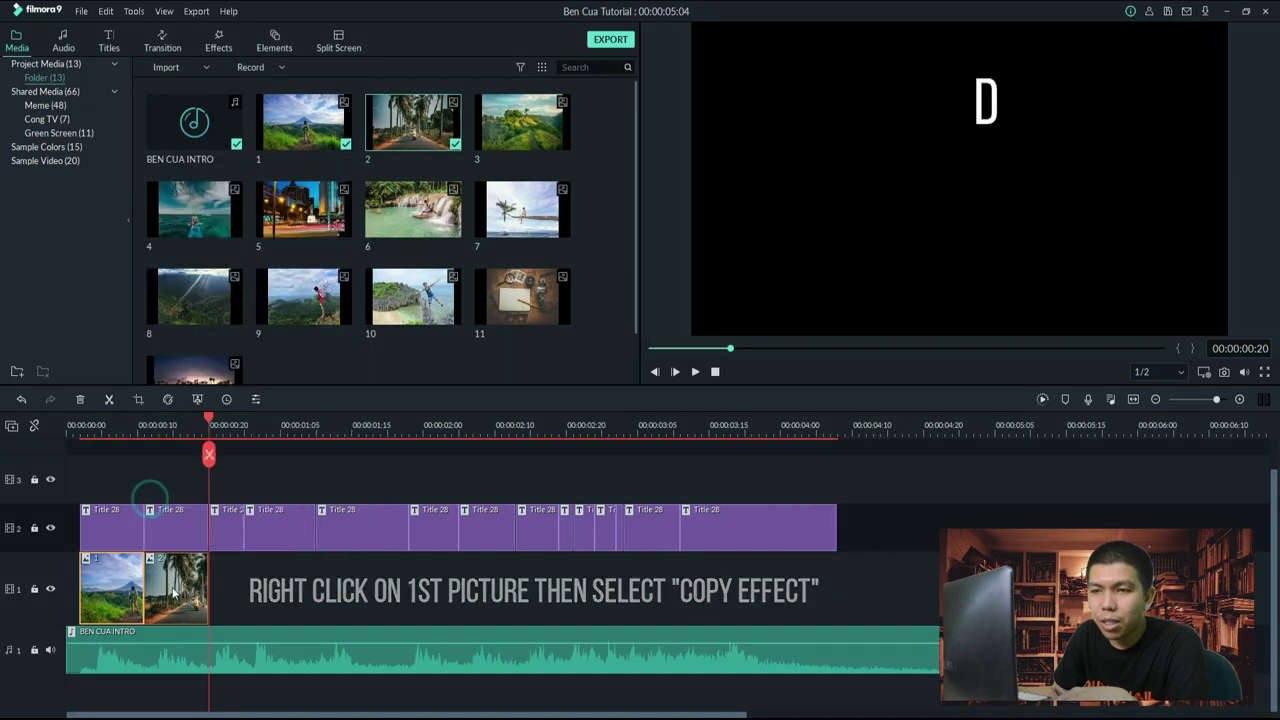
{"action": "right_click", "coordinate": [177, 590]}
{"action": "left_click", "coordinate": [220, 516]}
{"action": "left_click", "coordinate": [173, 428]}
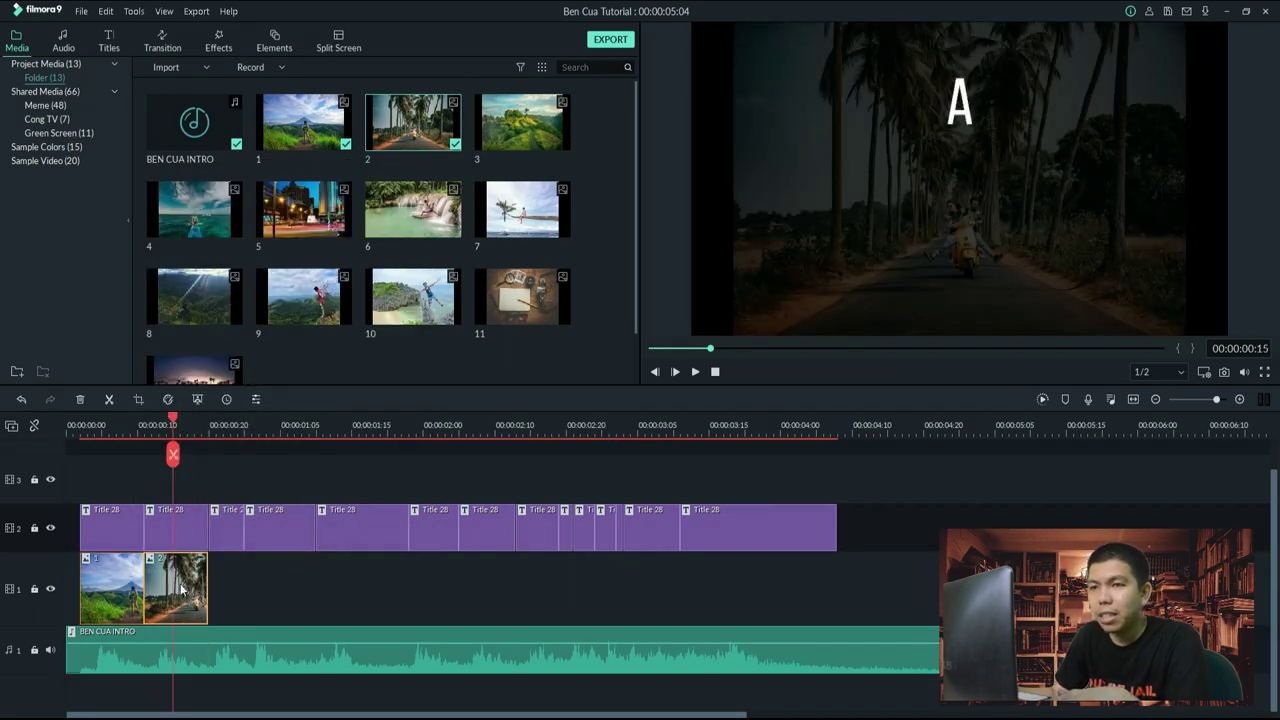
{"action": "right_click", "coordinate": [182, 590]}
{"action": "left_click", "coordinate": [244, 327]}
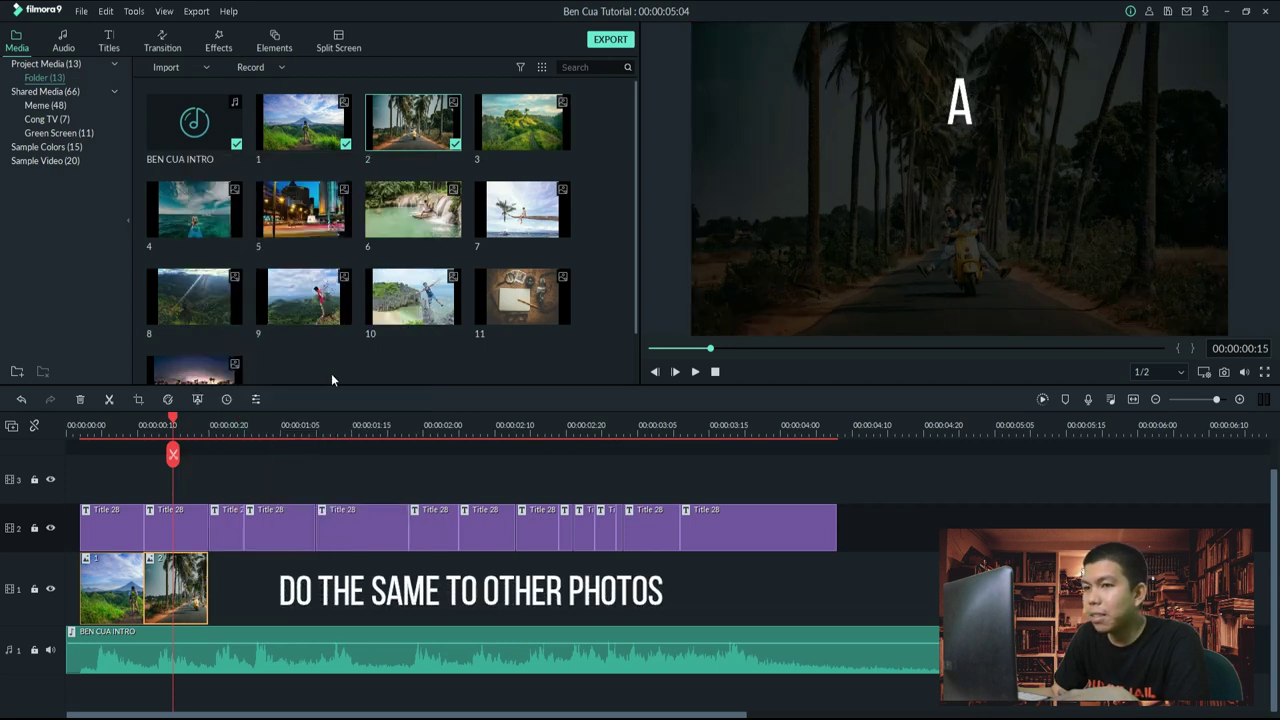
Add pictures 3 and 4 below the third and fourth titles, matching their lengths, with the copied effect and Crop to Fit.
{"action": "left_click_drag", "start_coordinate": [521, 122], "coordinate": [208, 624]}
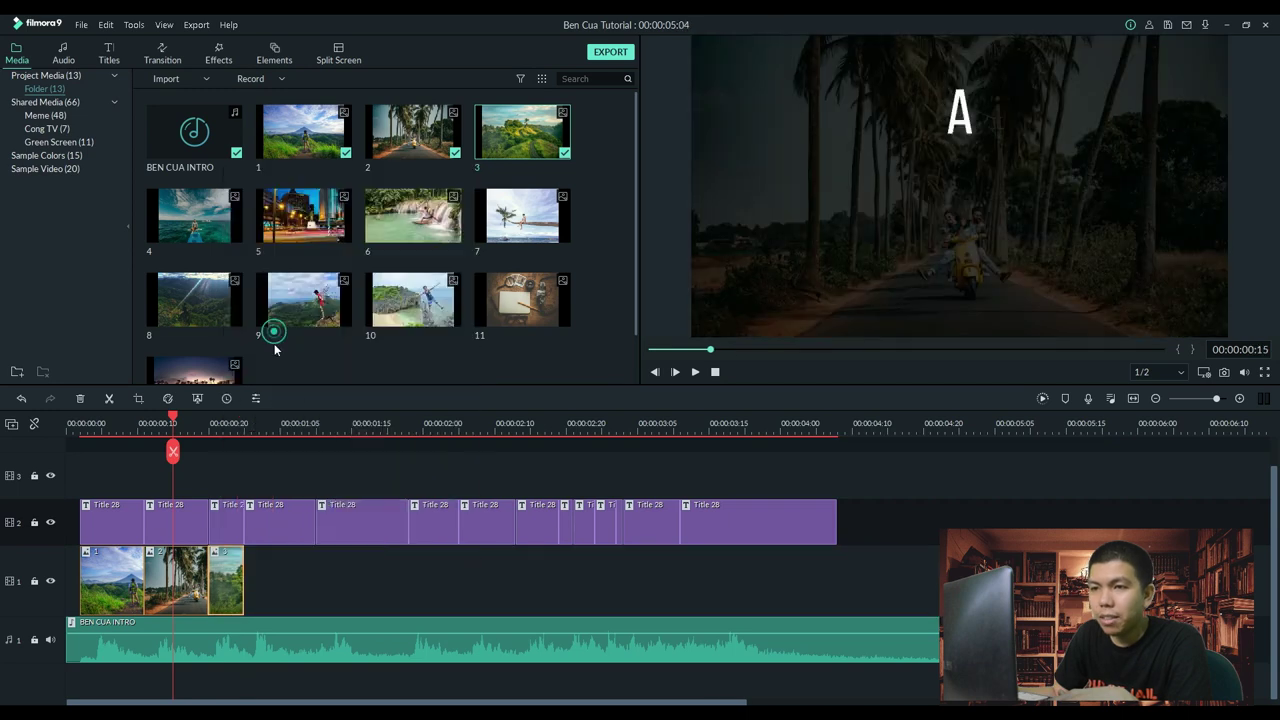
{"action": "right_click", "coordinate": [231, 594]}
{"action": "left_click", "coordinate": [266, 522]}
{"action": "left_click_drag", "start_coordinate": [194, 215], "coordinate": [331, 590]}
{"action": "right_click", "coordinate": [268, 595]}
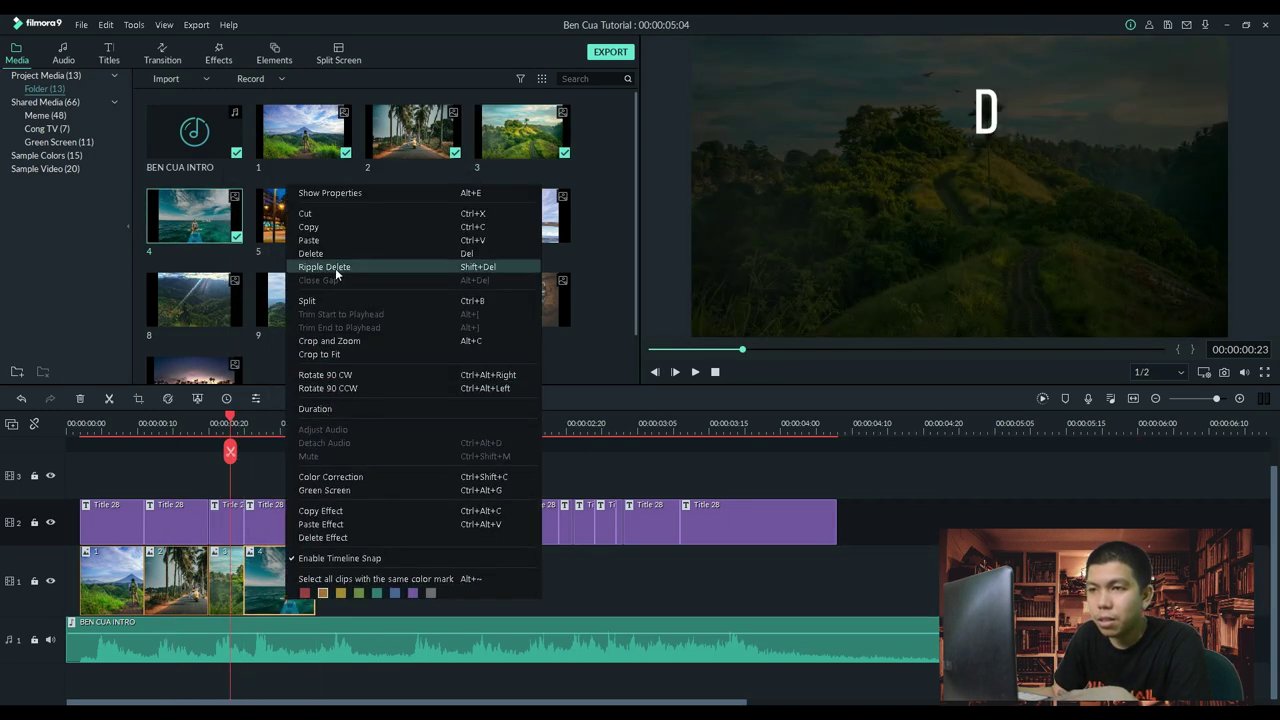
{"action": "left_click", "coordinate": [337, 533]}
Add pictures 5 and 6 below the fifth and sixth titles, trimmed to match, and paste the copied effect onto them.
{"action": "left_click_drag", "start_coordinate": [304, 215], "coordinate": [390, 588]}
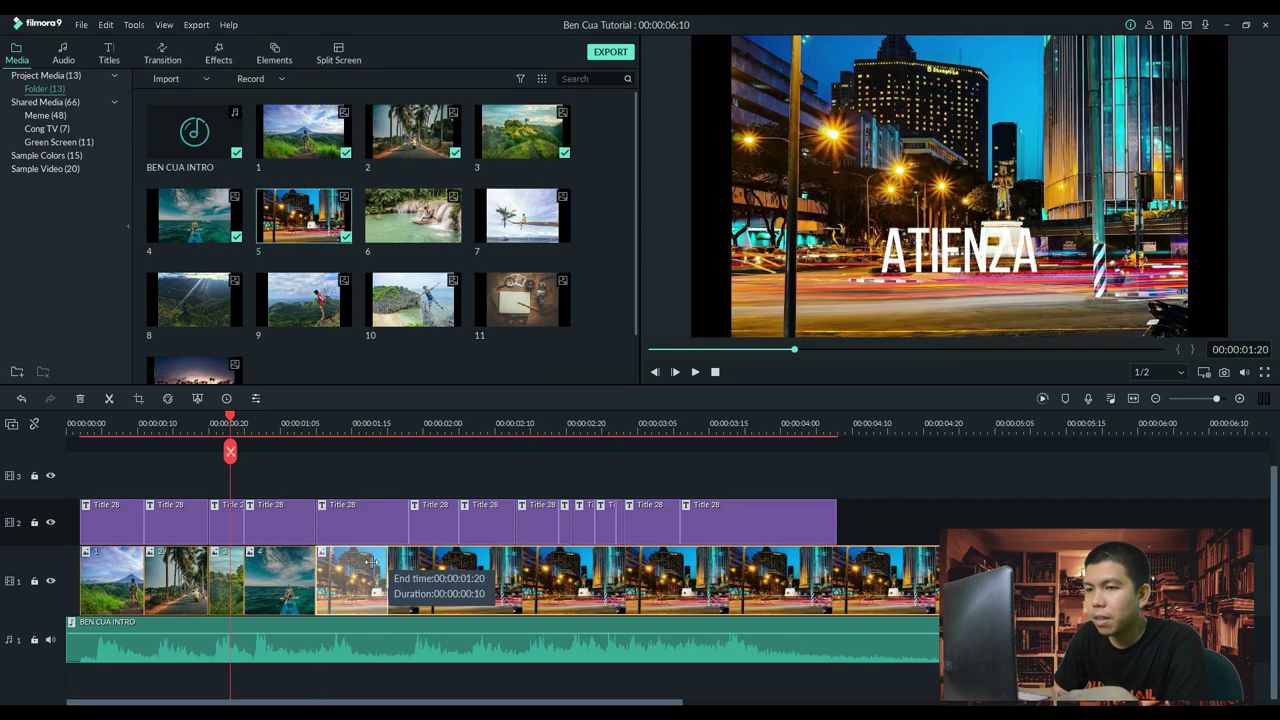
{"action": "right_click", "coordinate": [401, 551]}
{"action": "left_click", "coordinate": [424, 494]}
{"action": "left_click_drag", "start_coordinate": [413, 215], "coordinate": [455, 585]}
{"action": "right_click", "coordinate": [452, 578]}
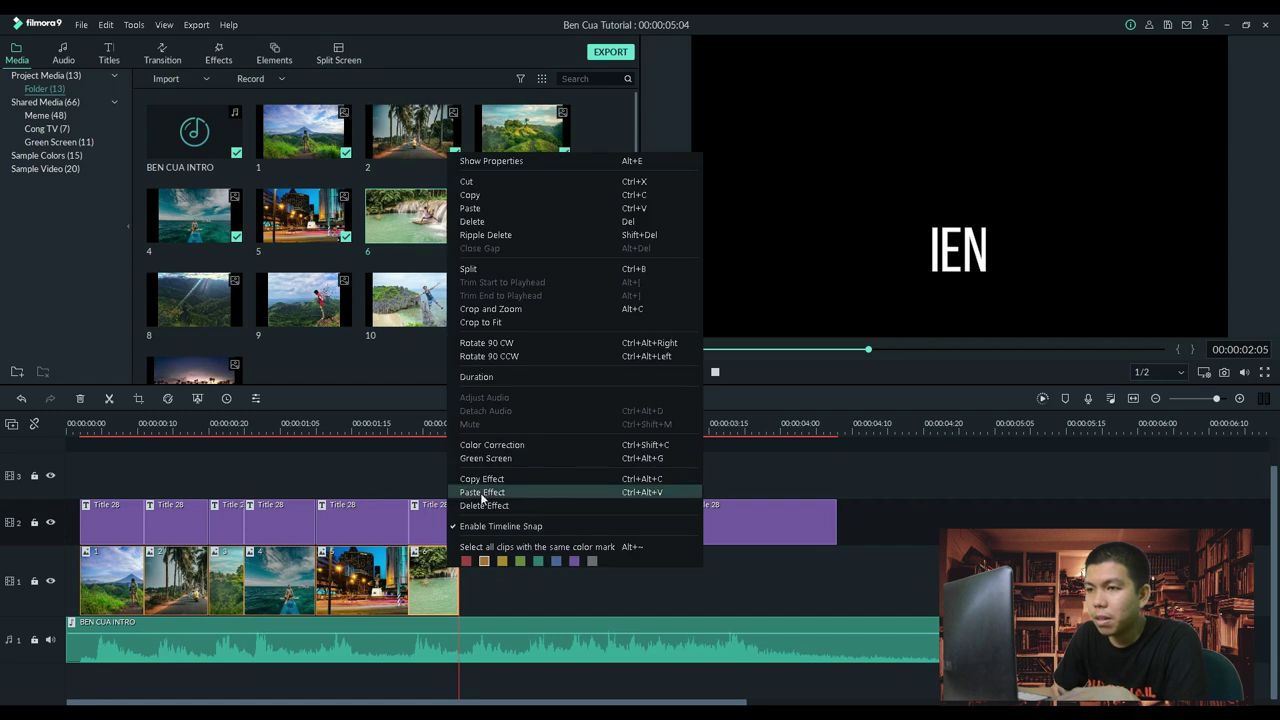
{"action": "left_click", "coordinate": [480, 494]}
Add picture 7 below the seventh title, trimmed to its length, with the copied effect and Crop to Fit.
{"action": "left_click_drag", "start_coordinate": [800, 565], "coordinate": [800, 575]}
{"action": "left_click", "coordinate": [405, 583]}
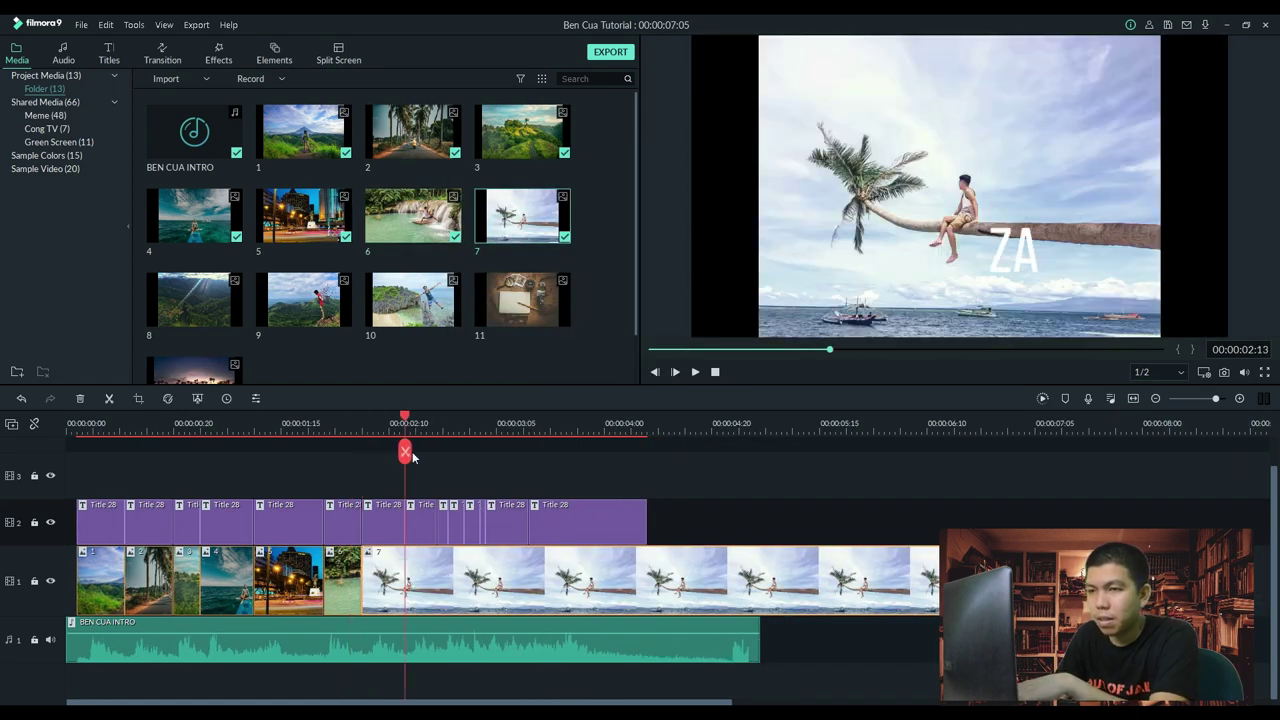
{"action": "key", "text": "alt+]"}
{"action": "right_click", "coordinate": [388, 580]}
{"action": "left_click", "coordinate": [412, 501]}
{"action": "right_click", "coordinate": [392, 575]}
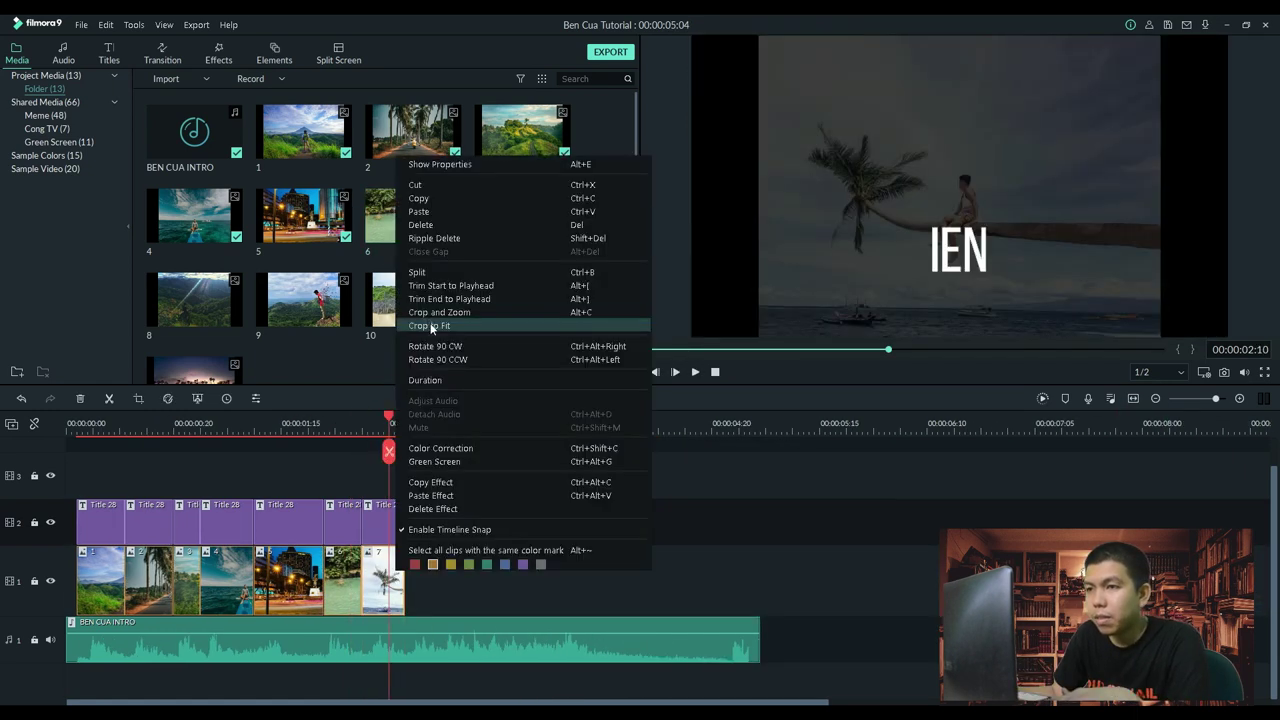
{"action": "left_click", "coordinate": [228, 352]}
Add picture 8 below the eighth title, trimmed to its length, with the copied effect and Crop to Fit.
{"action": "left_click_drag", "start_coordinate": [205, 310], "coordinate": [430, 565]}
{"action": "right_click", "coordinate": [417, 576]}
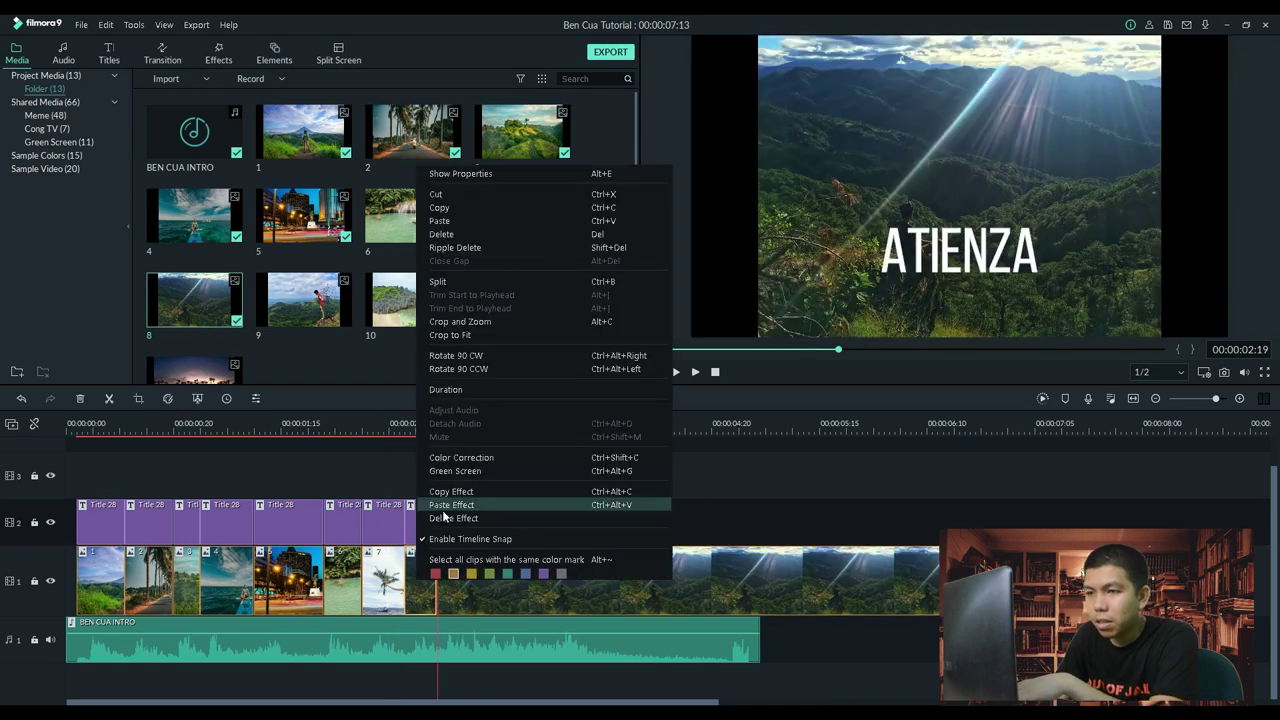
{"action": "left_click", "coordinate": [440, 506]}
{"action": "right_click", "coordinate": [420, 582]}
{"action": "left_click", "coordinate": [500, 324]}
{"action": "key", "text": "alt+]"}
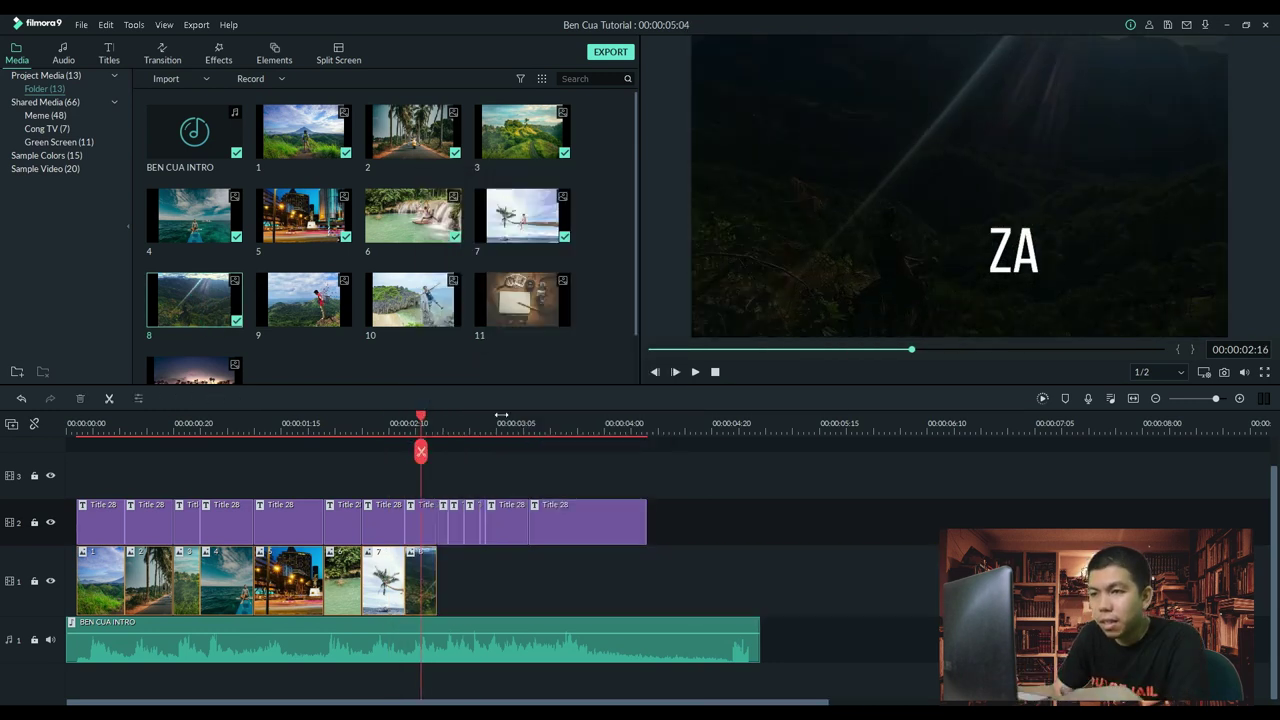
Fill track 1 below the short titles following picture 8 with copies of the earlier darkened pictures.
{"action": "key", "text": "ctrl+equal"}
{"action": "left_click", "coordinate": [533, 419]}
{"action": "key", "text": "ctrl+minus"}
{"action": "left_click", "coordinate": [423, 419]}
{"action": "key", "text": "ctrl+v"}
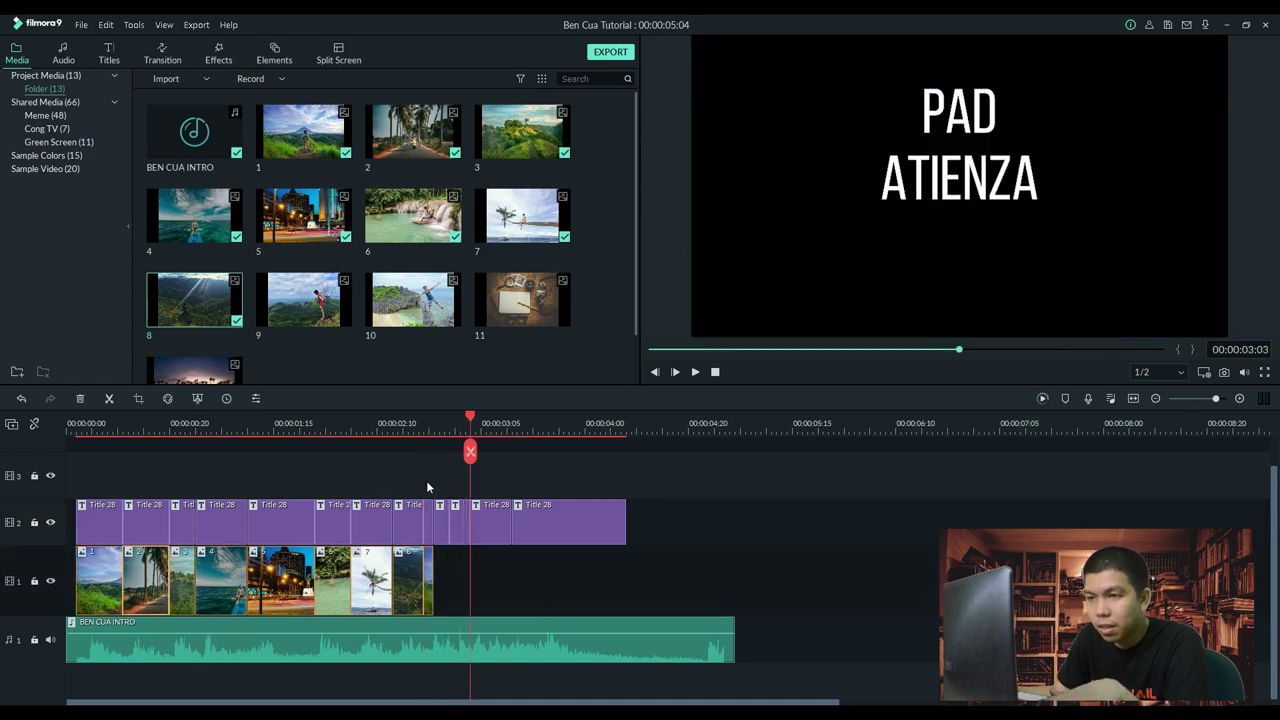
{"action": "key", "text": "Delete"}
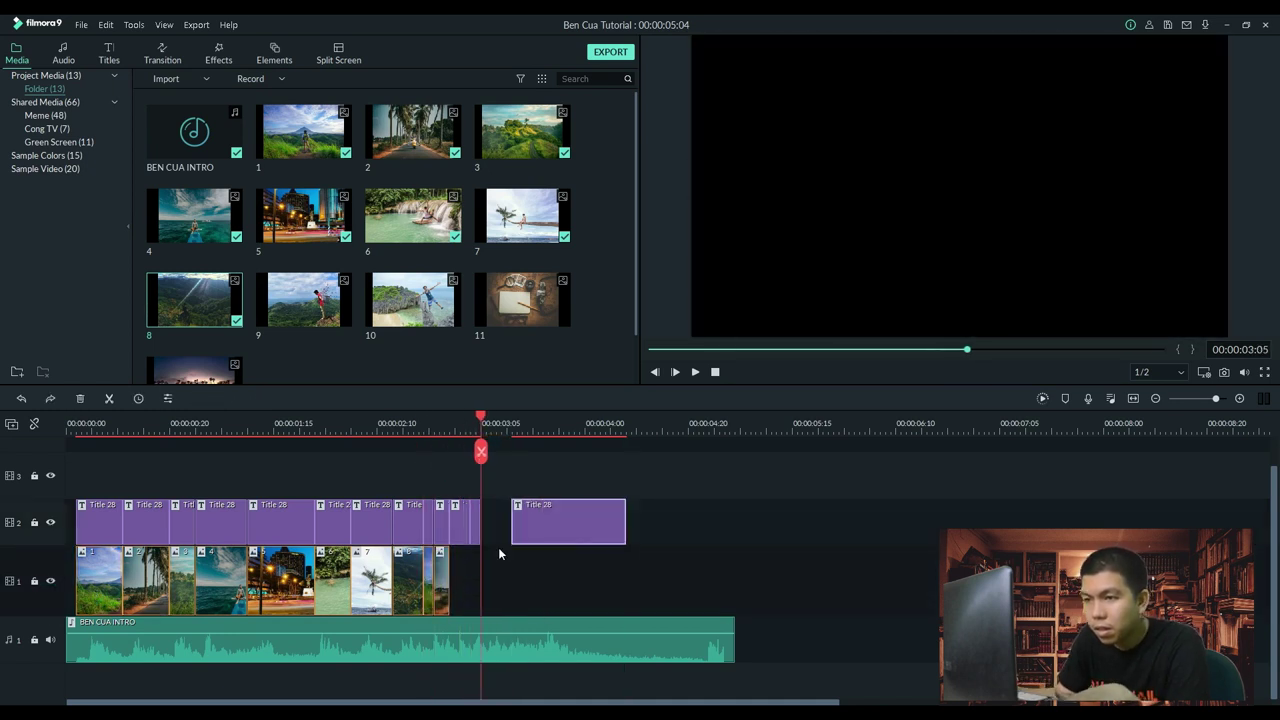
{"action": "key", "text": "ctrl+z"}
{"action": "left_click", "coordinate": [480, 563]}
{"action": "mouse_move", "coordinate": [480, 563]}
{"action": "left_mouse_down"}
{"action": "mouse_move", "coordinate": [449, 565]}
{"action": "mouse_move", "coordinate": [500, 566]}
{"action": "mouse_move", "coordinate": [467, 573]}
{"action": "left_mouse_up"}
Place picture 11 below the second-to-last title and picture 10 below the short title before it, pasting the copied effect onto picture 10.
{"action": "left_click_drag", "start_coordinate": [522, 300], "coordinate": [490, 585]}
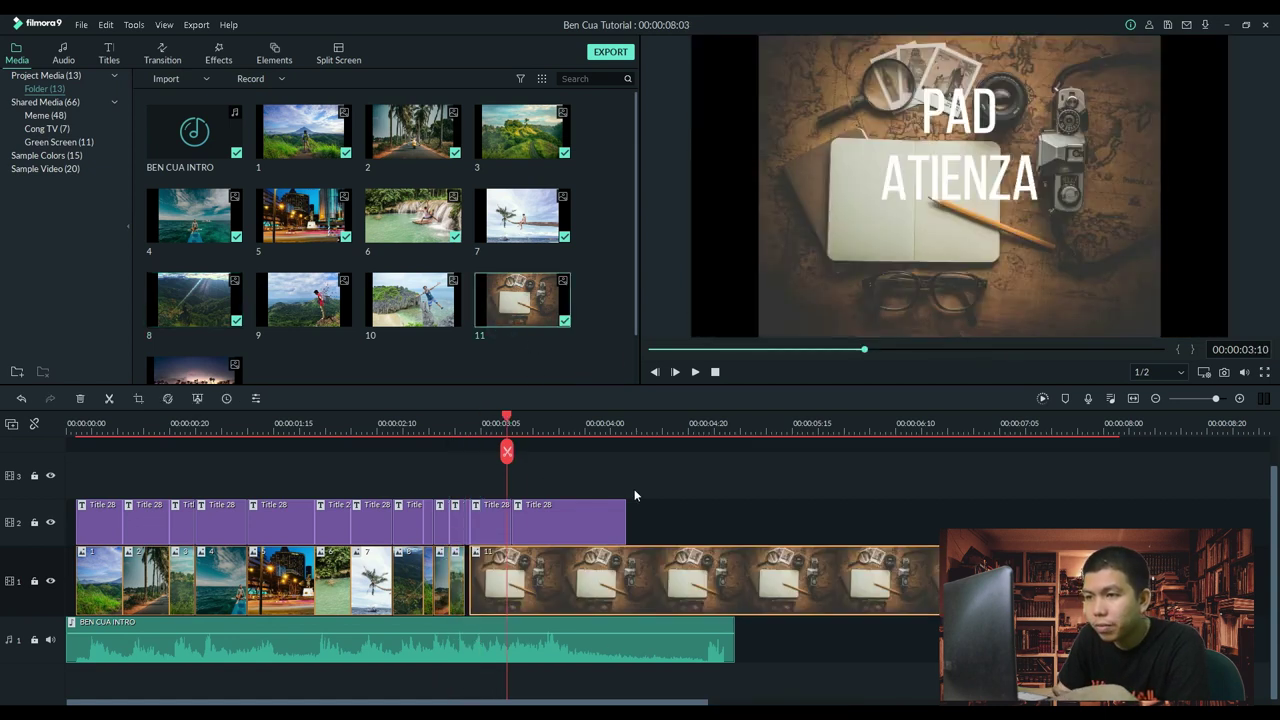
{"action": "left_click_drag", "start_coordinate": [677, 585], "coordinate": [677, 585]}
{"action": "left_click_drag", "start_coordinate": [405, 310], "coordinate": [428, 585]}
{"action": "right_click", "coordinate": [428, 590]}
{"action": "left_click", "coordinate": [455, 512]}
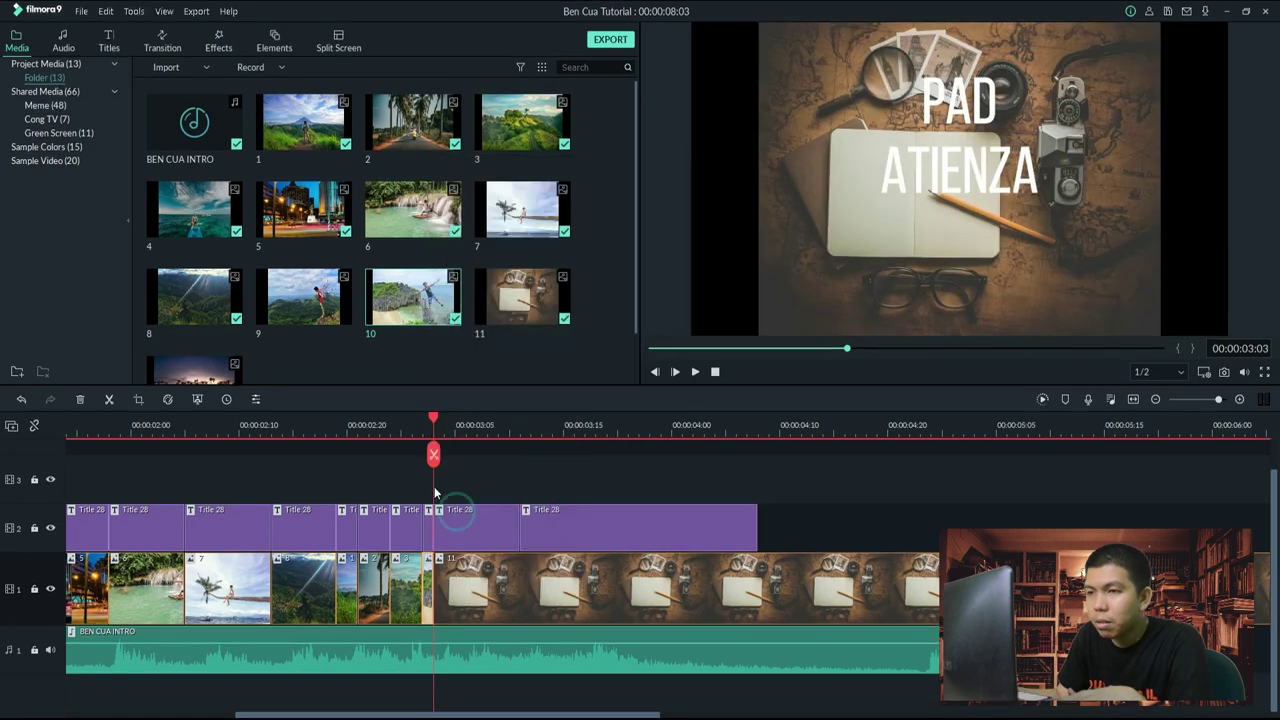
Trim picture 11 so it ends together with the second-to-last title.
{"action": "key", "text": "Left"}
{"action": "key", "text": "Left"}
{"action": "scroll", "coordinate": [484, 426], "scroll_direction": "down", "scroll_amount": 3}
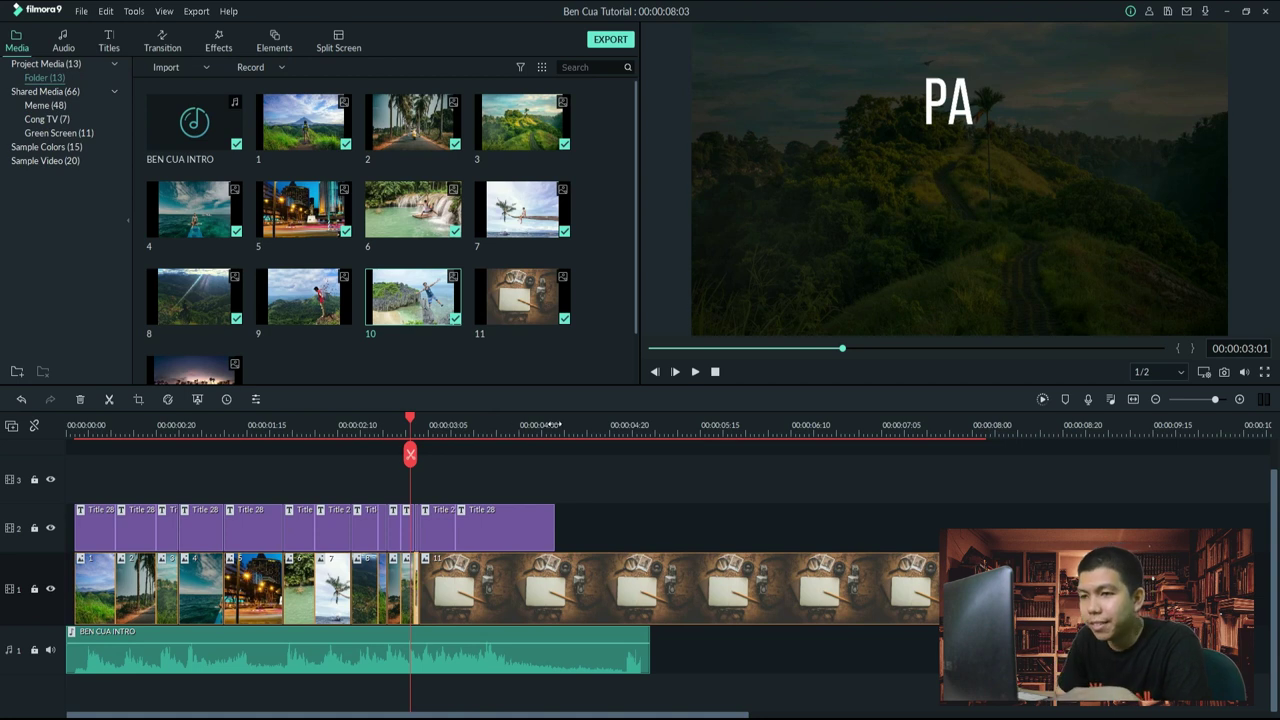
{"action": "left_click", "coordinate": [585, 588]}
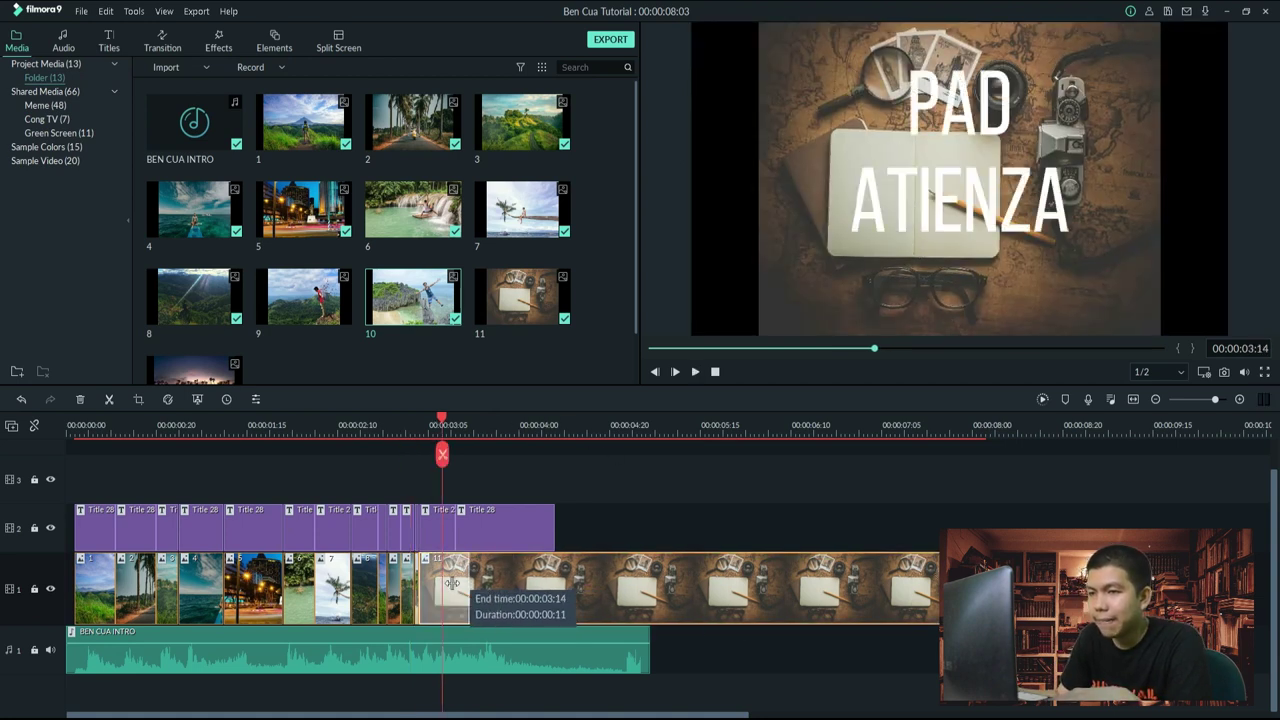
Add picture 12 below the last title, trimmed to its length, with Crop to Fit and the copied effect.
{"action": "scroll", "coordinate": [190, 341], "scroll_direction": "down", "scroll_amount": 1}
{"action": "left_click_drag", "start_coordinate": [190, 341], "coordinate": [505, 585]}
{"action": "right_click", "coordinate": [540, 590]}
{"action": "left_click", "coordinate": [600, 336]}
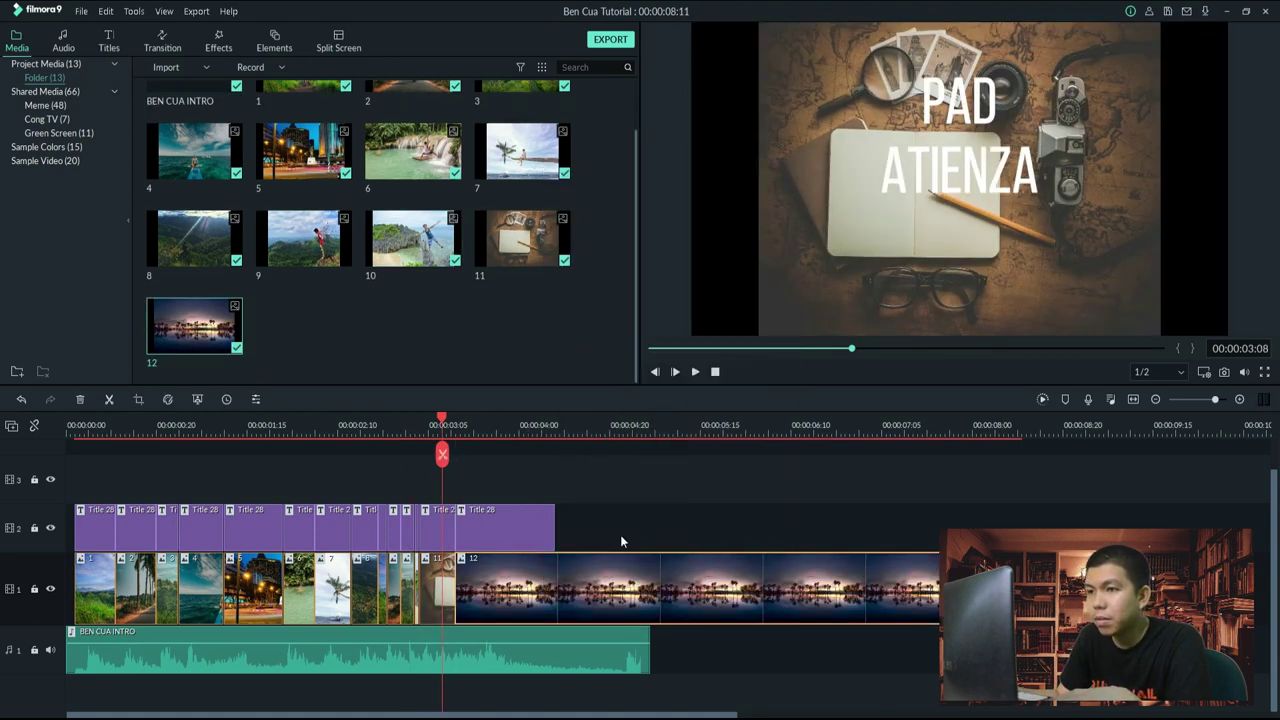
{"action": "right_click", "coordinate": [1006, 590]}
{"action": "left_click", "coordinate": [740, 514]}
{"action": "left_click_drag", "start_coordinate": [890, 590], "coordinate": [555, 590]}
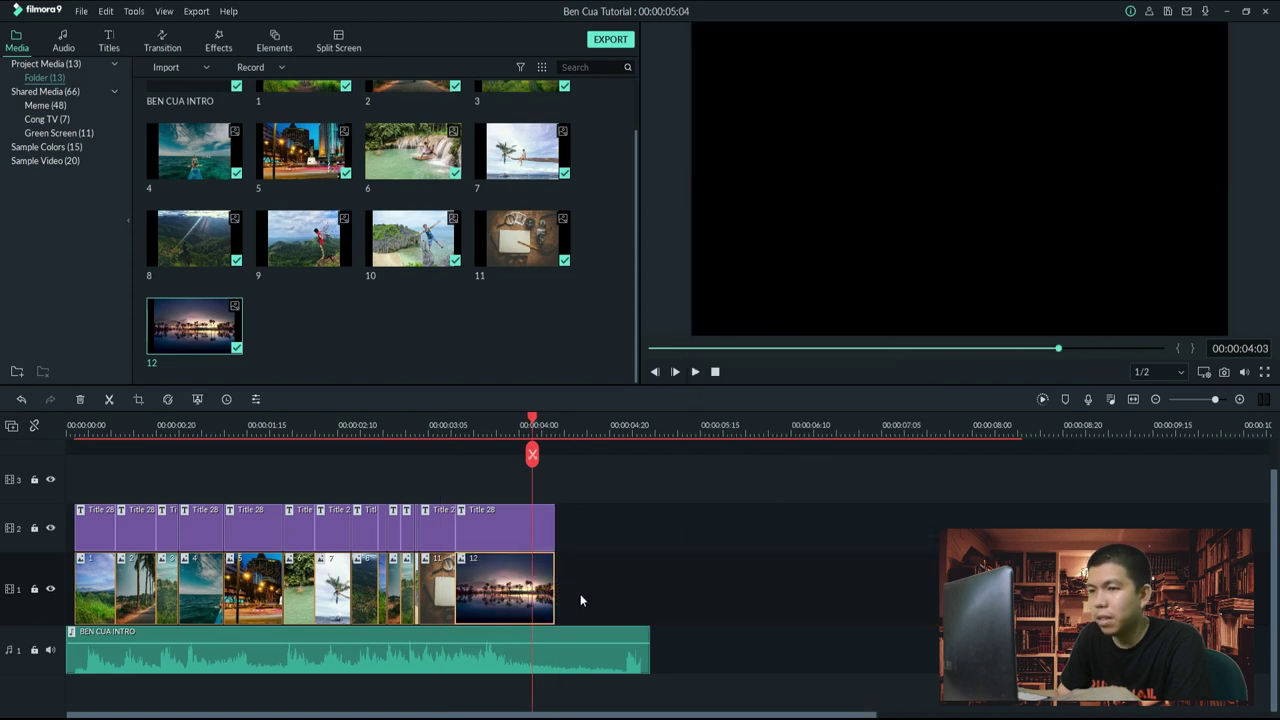
Play the intro from the beginning to check the pictures against the titles and audio.
{"action": "left_click", "coordinate": [716, 372]}
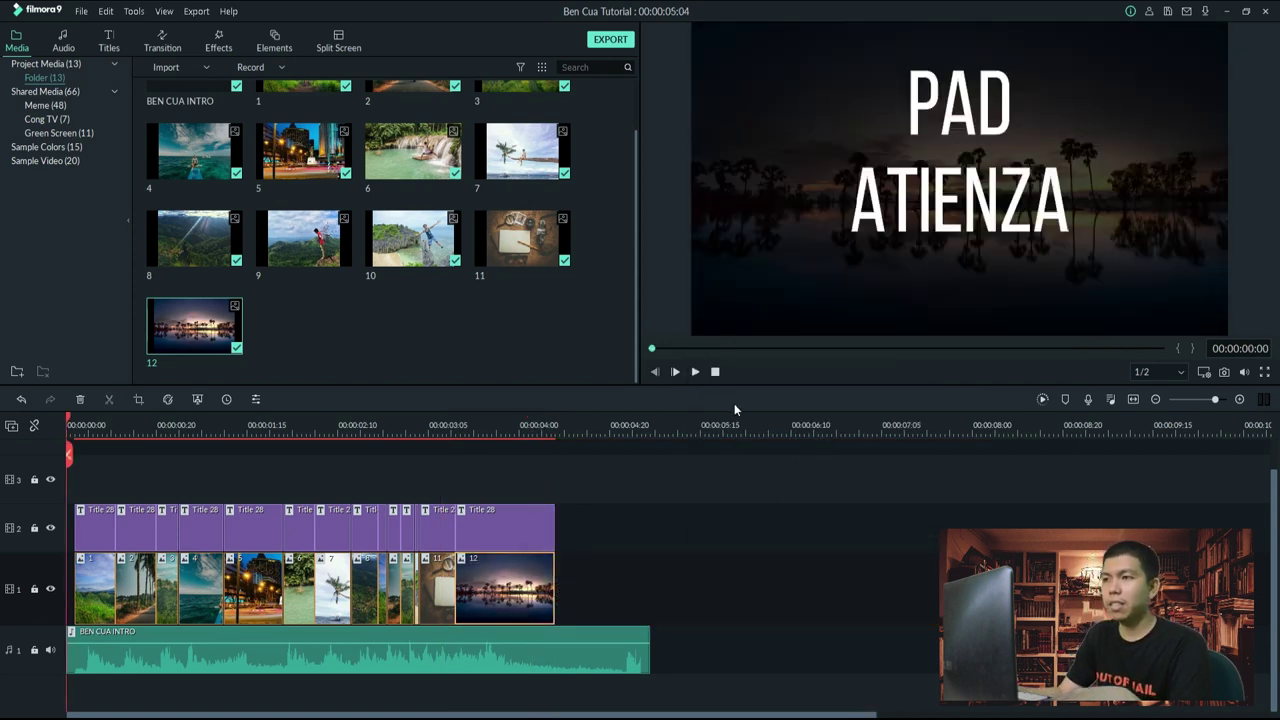
{"action": "key", "text": "space"}
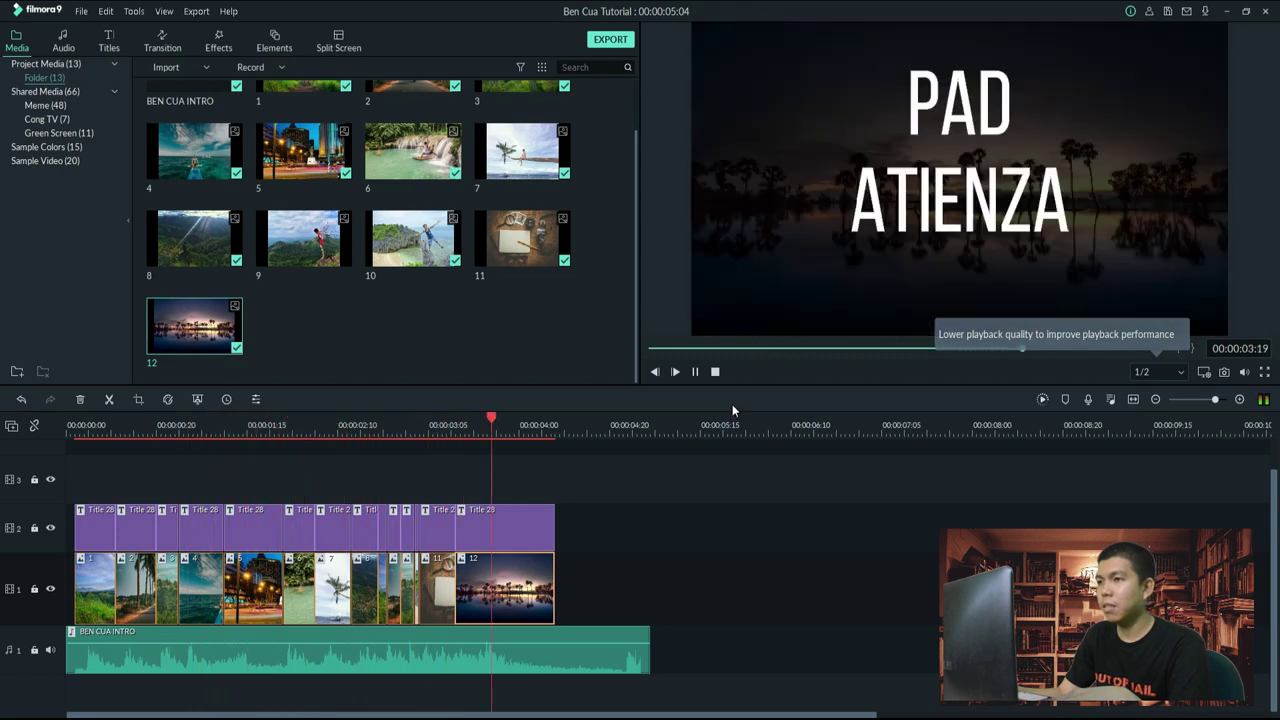
{"action": "key", "text": "space"}
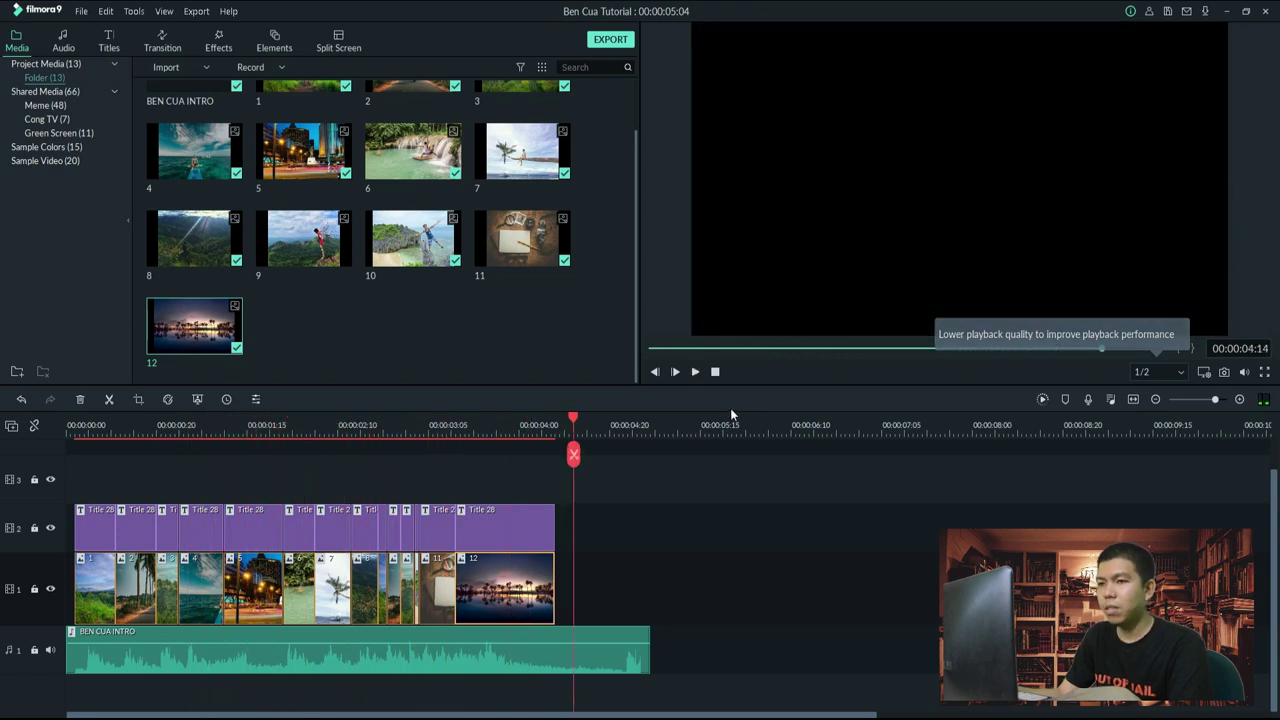
Move the text of the second-to-last title, above picture 11, down towards the middle of the frame.
{"action": "left_click", "coordinate": [443, 423]}
{"action": "scroll", "coordinate": [534, 423], "scroll_direction": "up", "scroll_amount": 2}
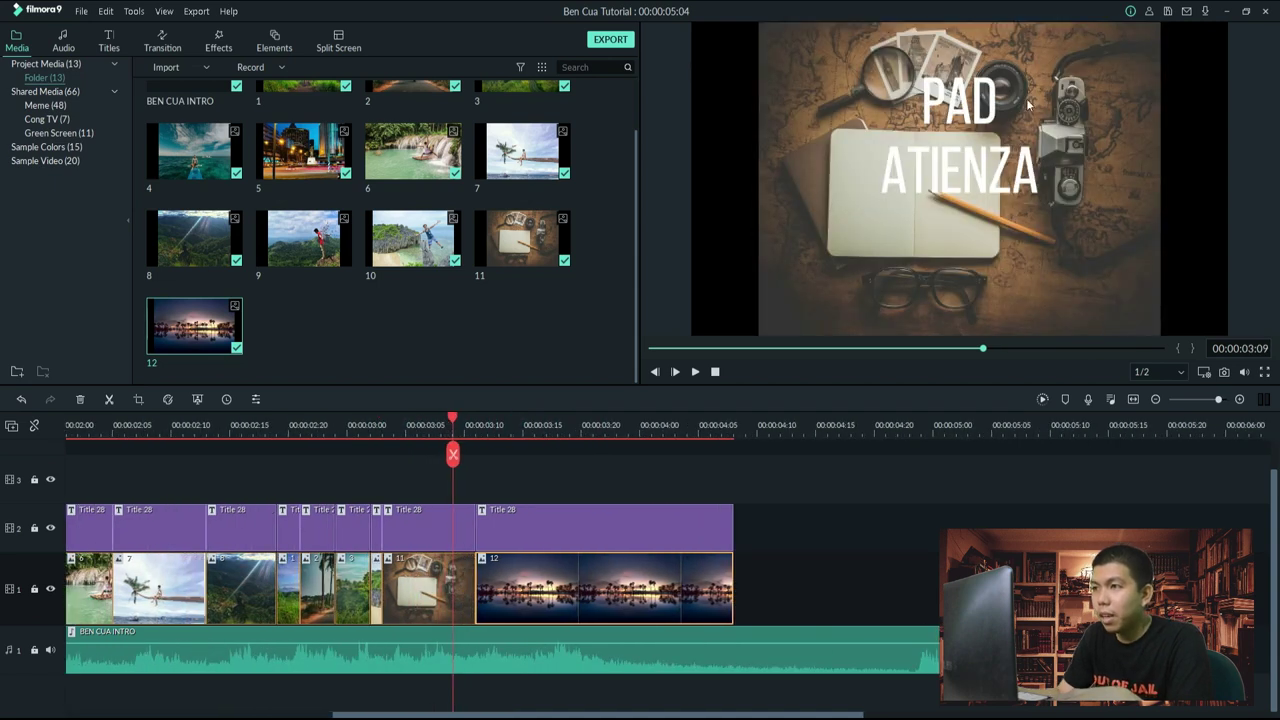
{"action": "left_click", "coordinate": [428, 450]}
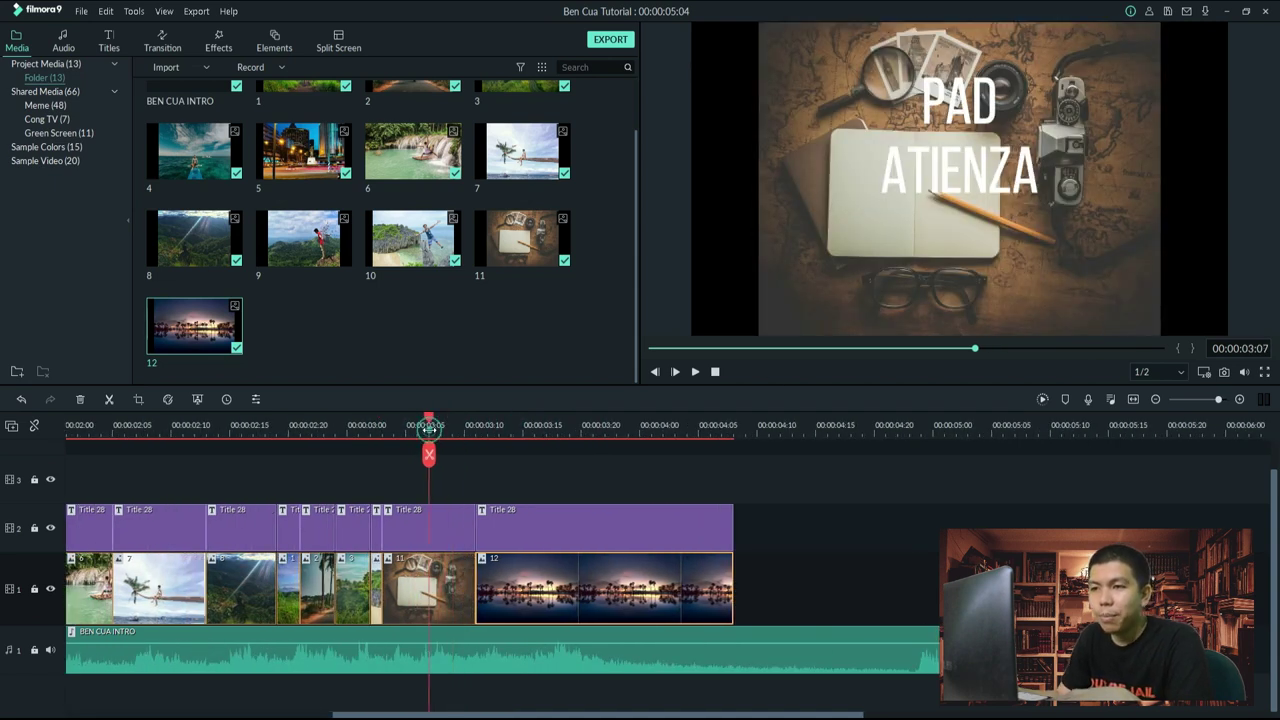
{"action": "double_click", "coordinate": [445, 515]}
{"action": "left_click_drag", "start_coordinate": [965, 158], "coordinate": [969, 174]}
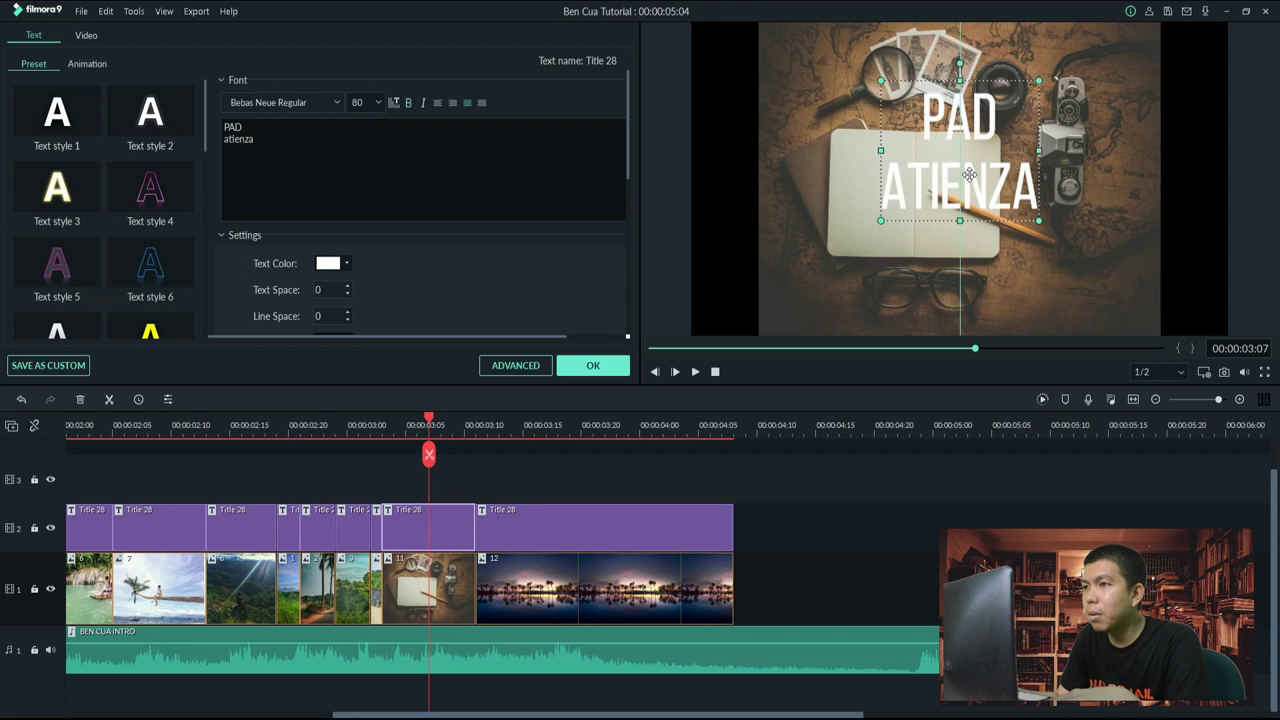
Move the text of the last title, above picture 12, down to the vertical centre of the frame.
{"action": "left_click", "coordinate": [593, 423]}
{"action": "left_click", "coordinate": [614, 521]}
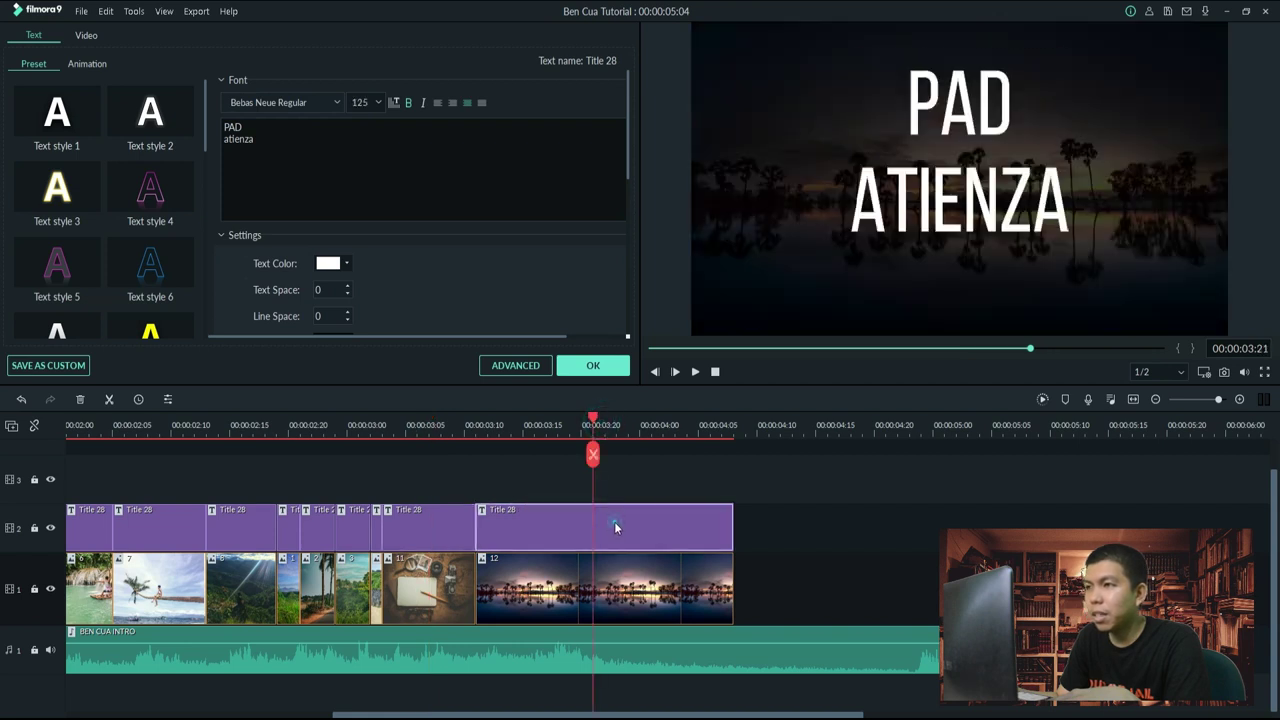
{"action": "left_click_drag", "start_coordinate": [956, 200], "coordinate": [960, 223]}
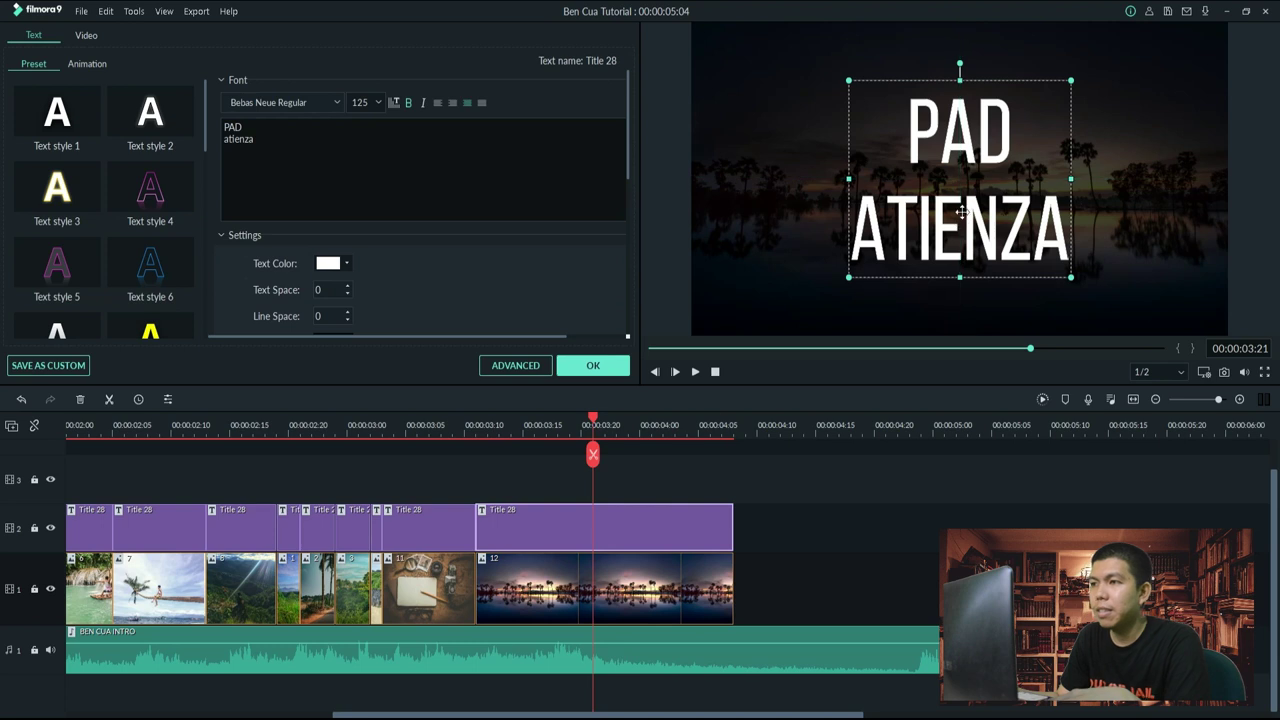
Preview the closing titles over pictures 11 and 12 and confirm the last title's text changes.
{"action": "left_click", "coordinate": [431, 425]}
{"action": "left_click", "coordinate": [358, 425]}
{"action": "key", "text": "space"}
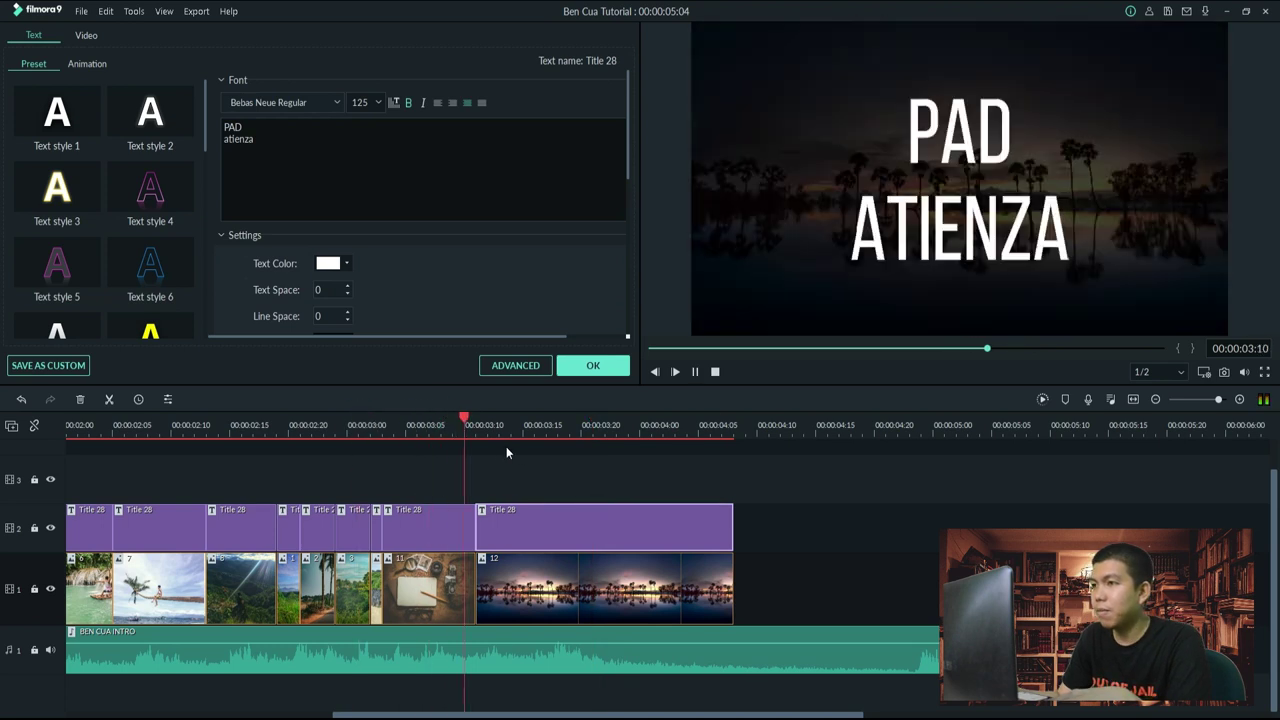
{"action": "left_click", "coordinate": [593, 366]}
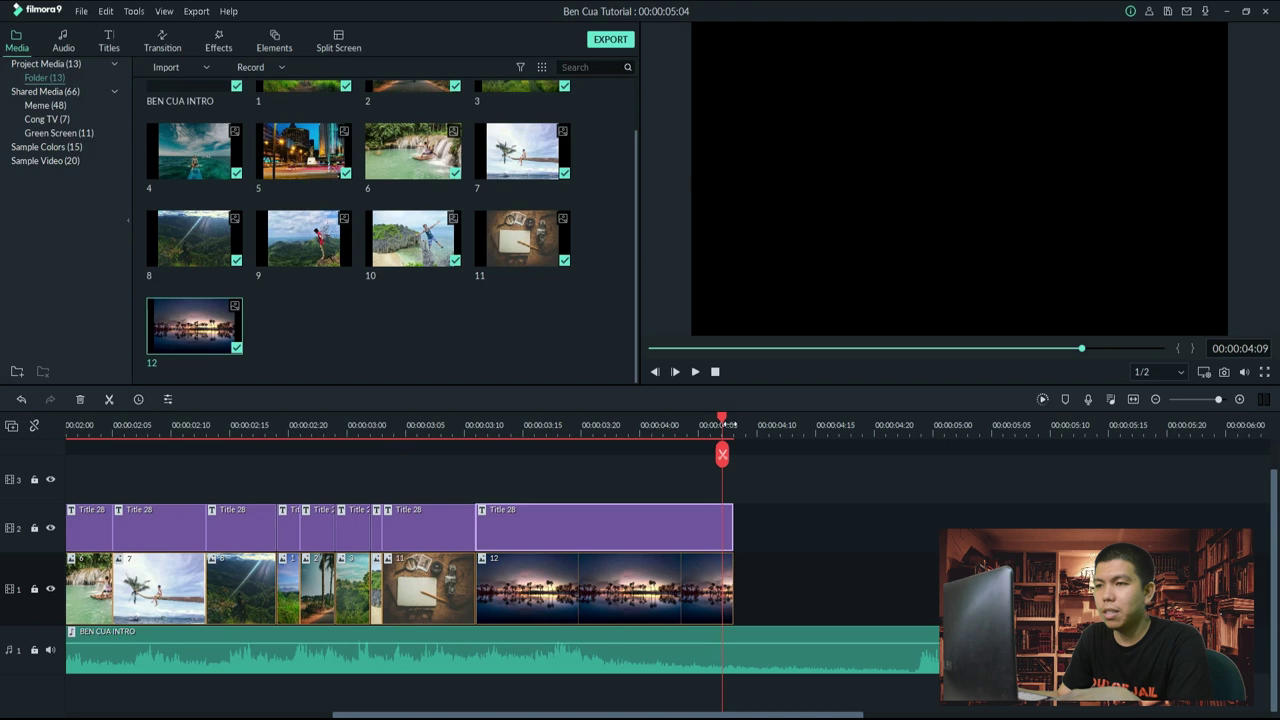
Play the whole intro from the start to review all titles and pictures with the audio.
{"action": "left_click", "coordinate": [715, 372]}
{"action": "key", "text": "space"}
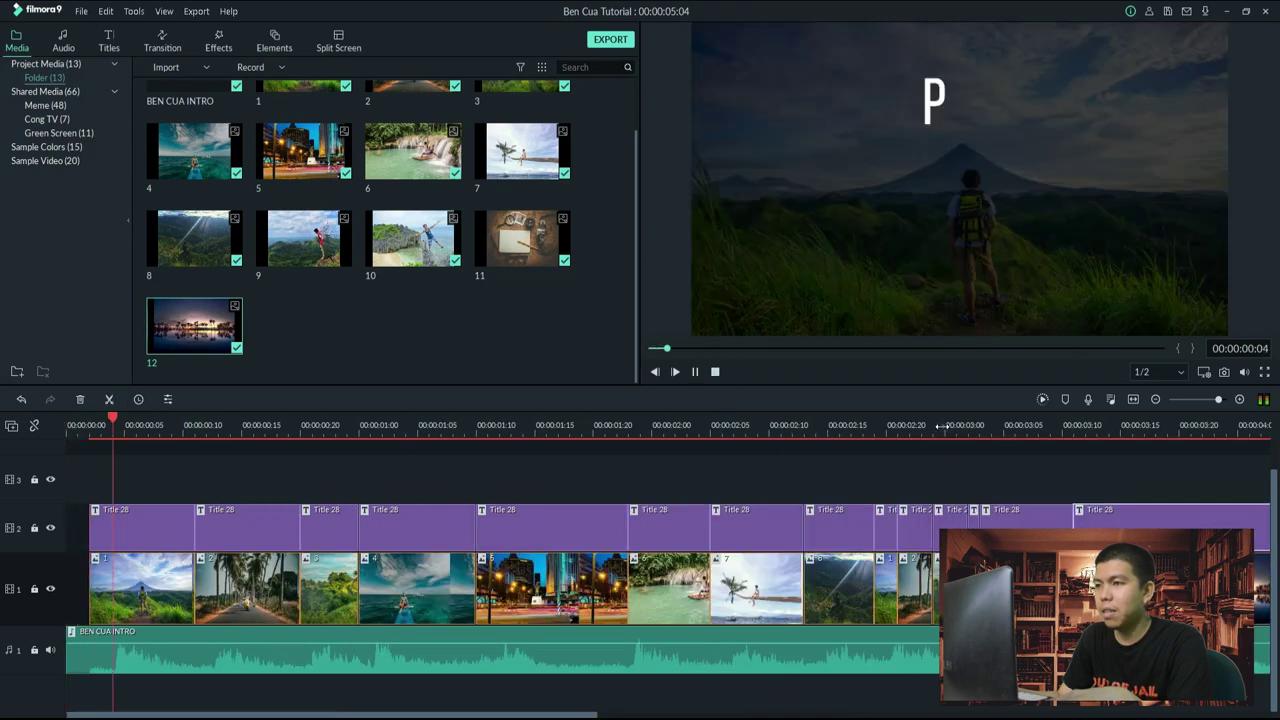
{"action": "scroll", "coordinate": [800, 430], "scroll_direction": "down", "scroll_amount": 2}
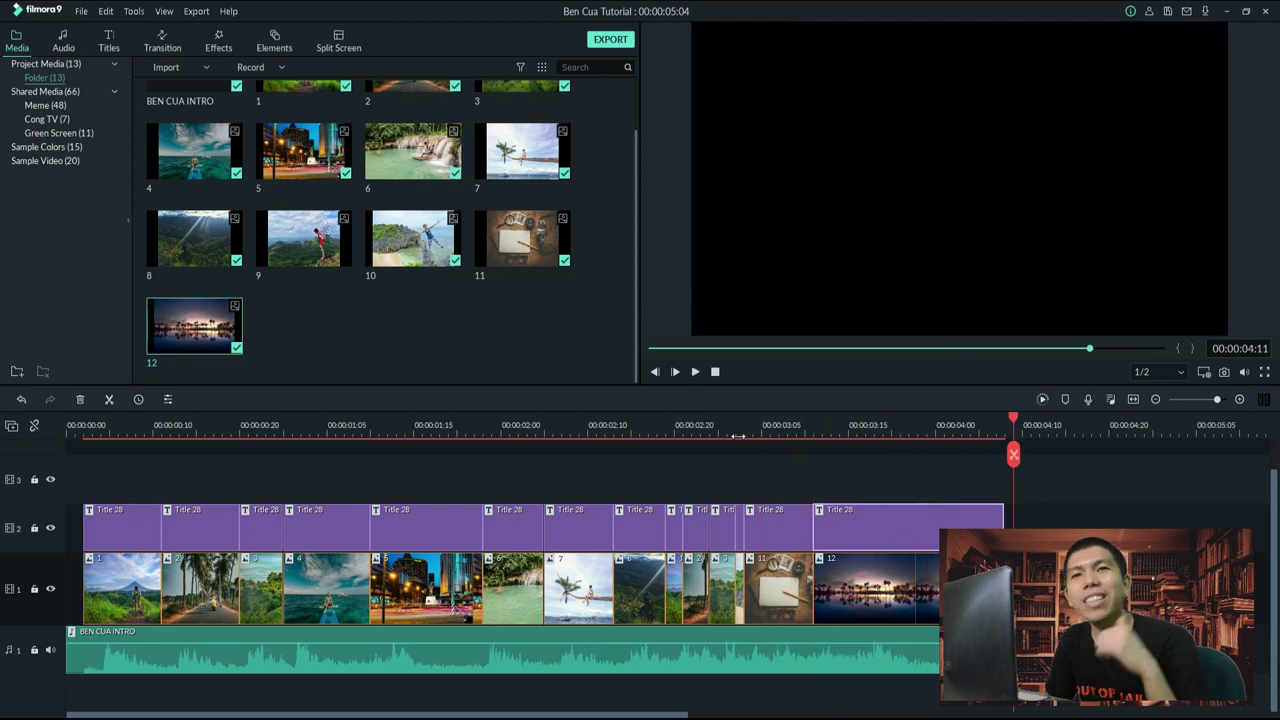
Export the intro as an MP4 file named Ben Cua Inpired Intro and close the completed export.
{"action": "left_click", "coordinate": [610, 40]}
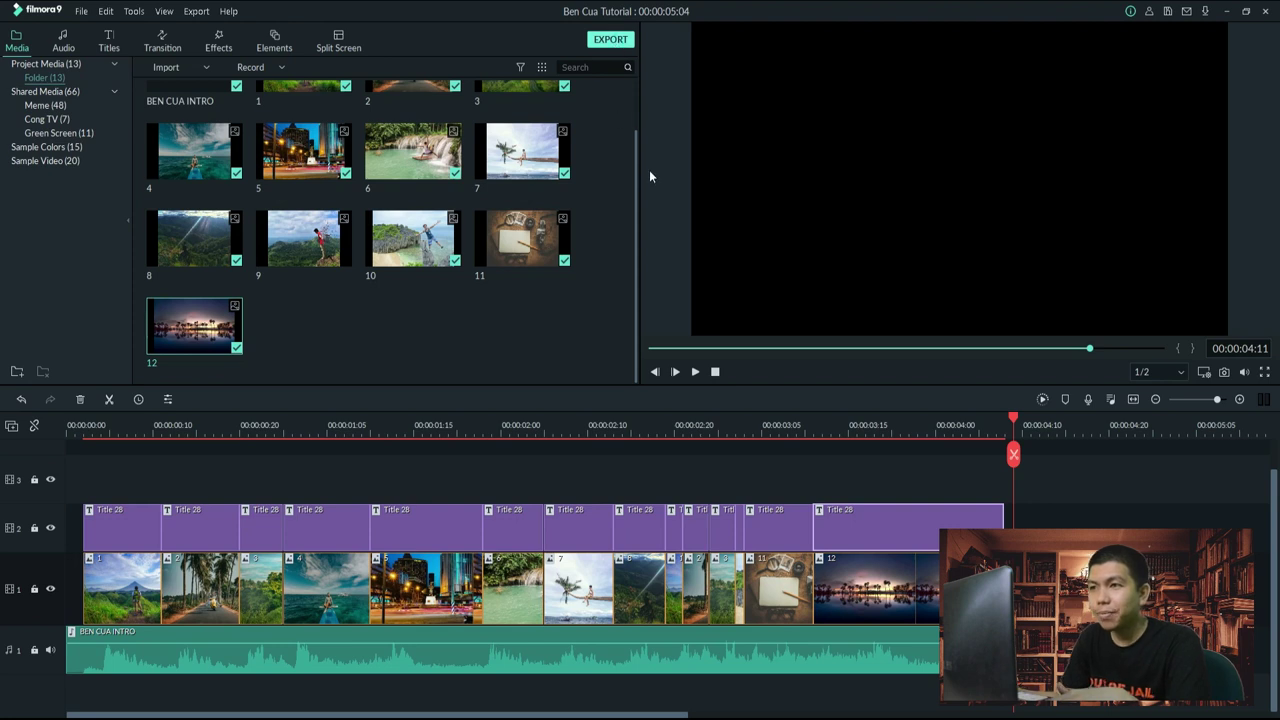
{"action": "type", "text": "Ben Cua Inpired Intro"}
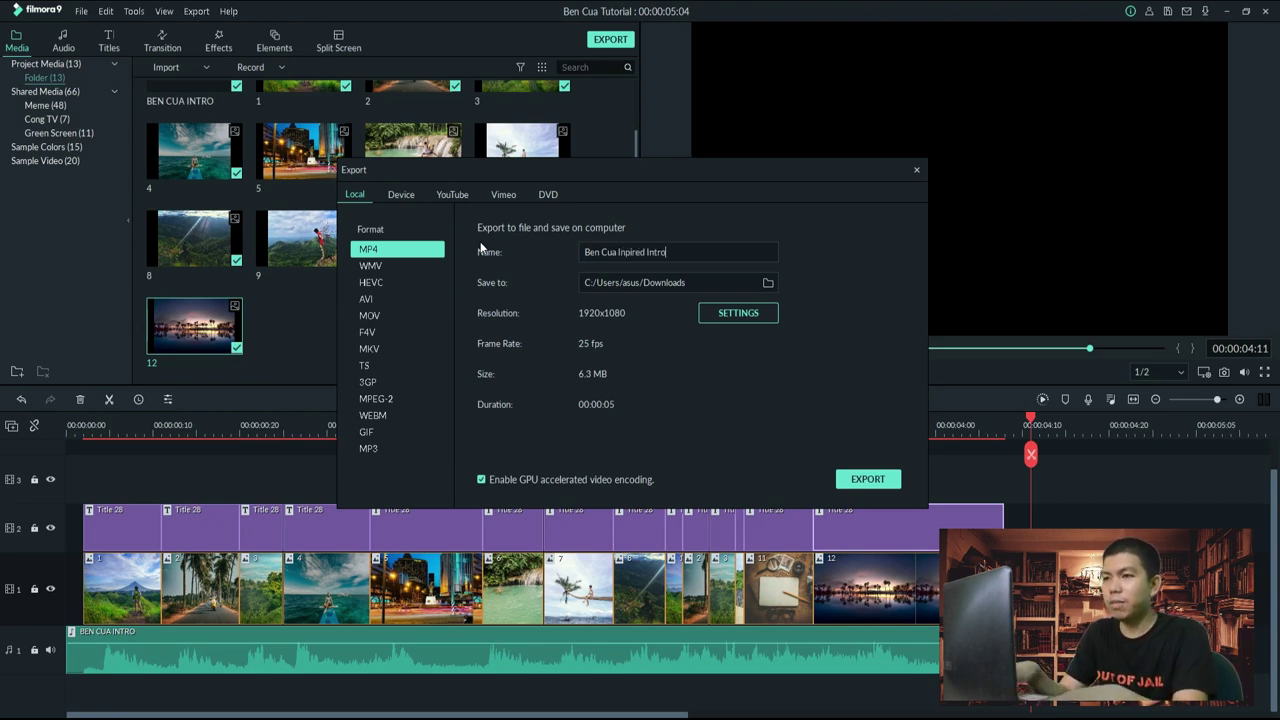
{"action": "left_click", "coordinate": [868, 479]}
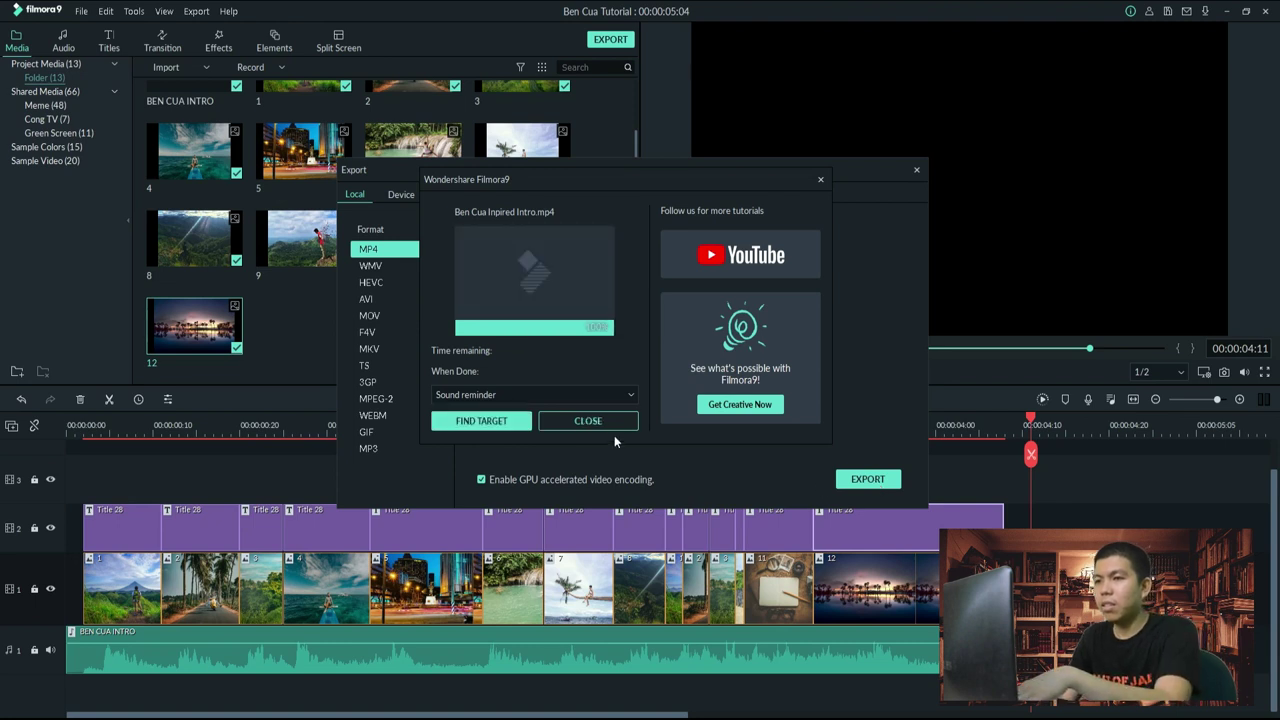
{"action": "left_click", "coordinate": [611, 421]}
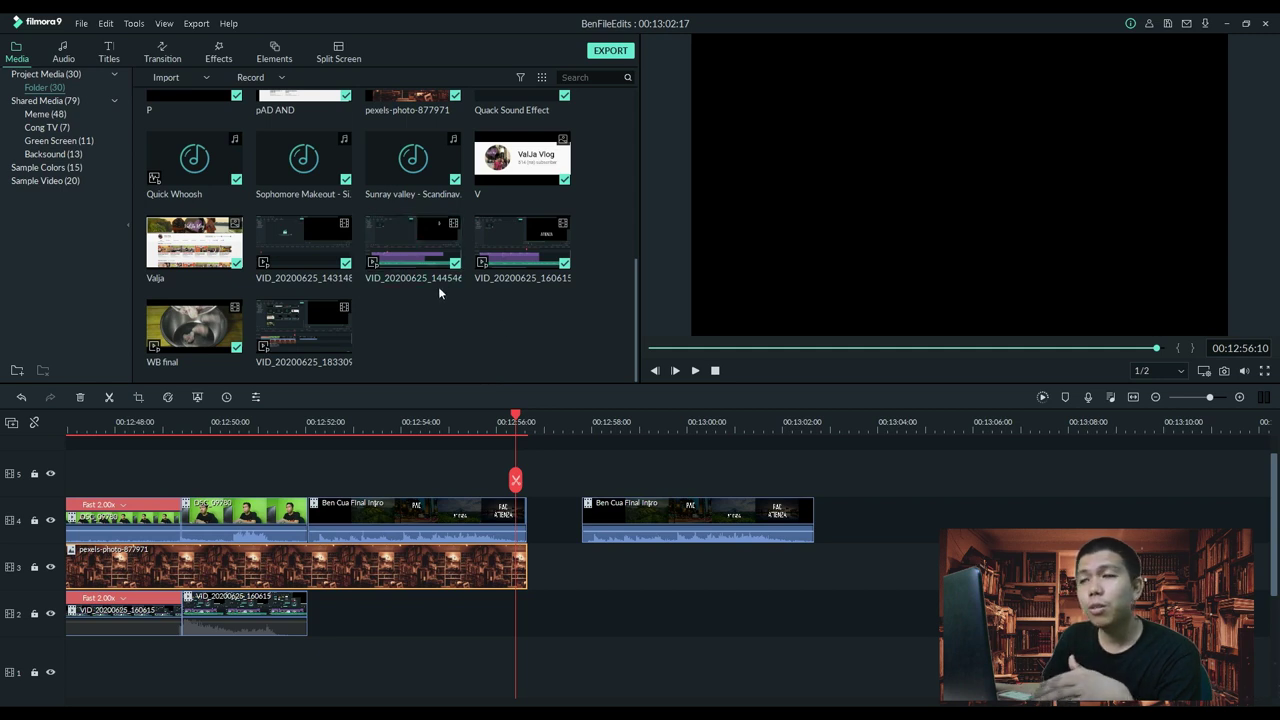
Add the Cinema 21:9 effect over the full length of the second Ben Cua Final Intro clip and move both against the preceding clip.
{"action": "left_click", "coordinate": [221, 58]}
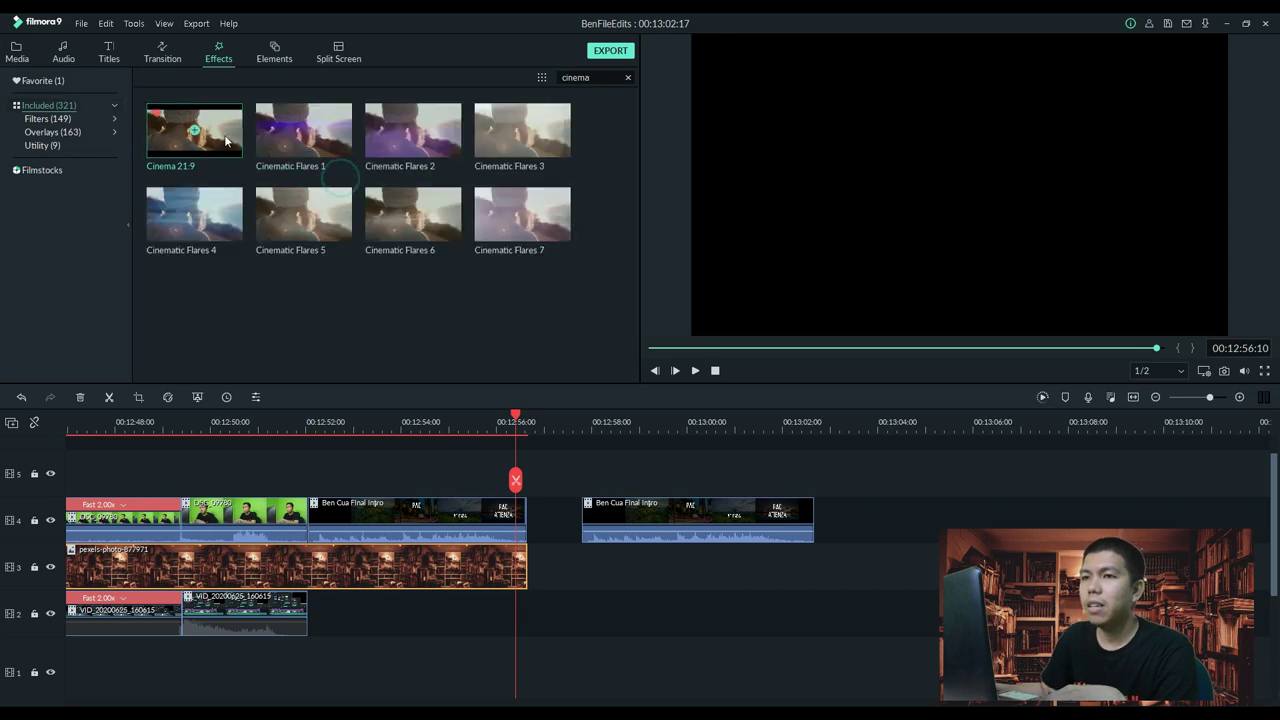
{"action": "left_click_drag", "start_coordinate": [622, 375], "coordinate": [586, 471]}
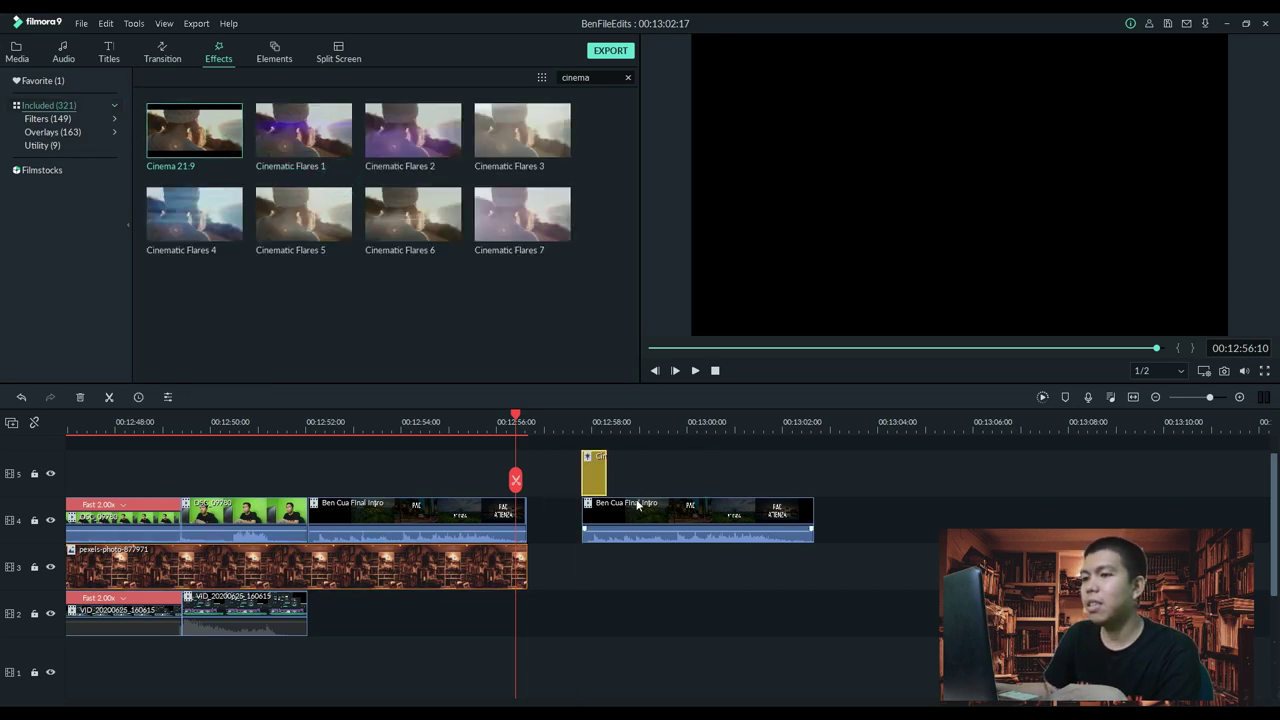
{"action": "left_click_drag", "start_coordinate": [632, 516], "coordinate": [758, 497]}
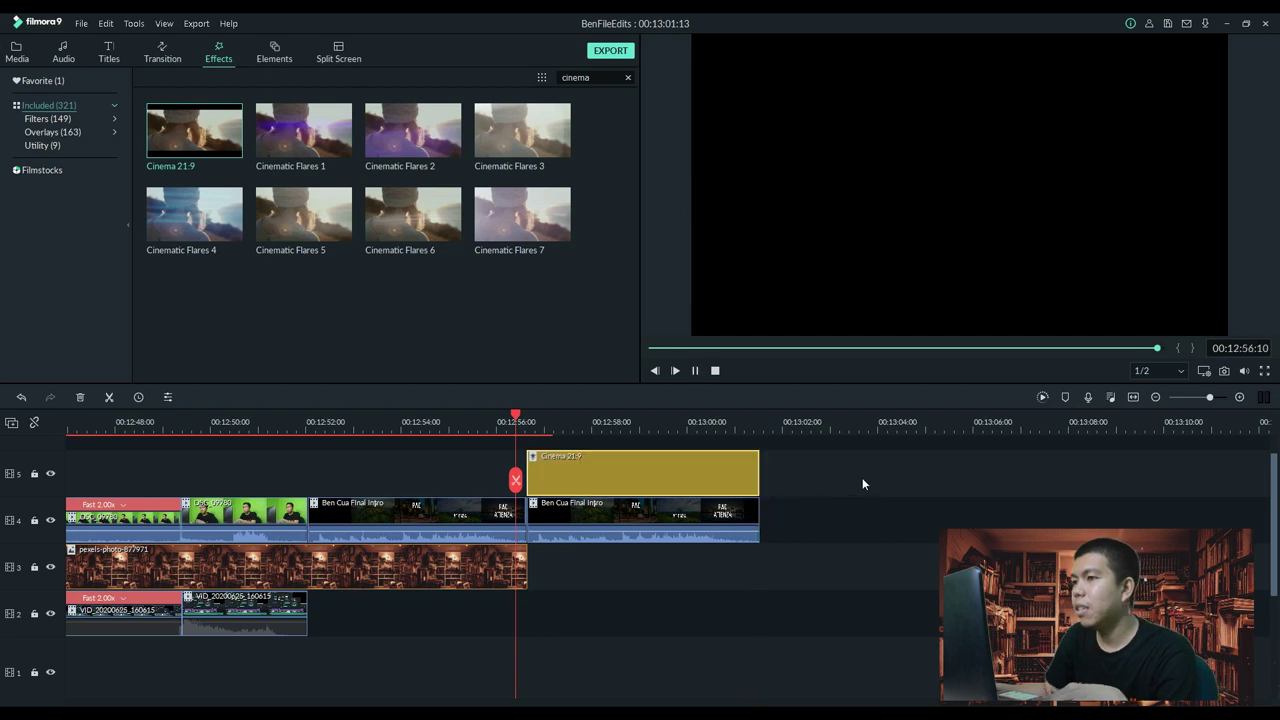